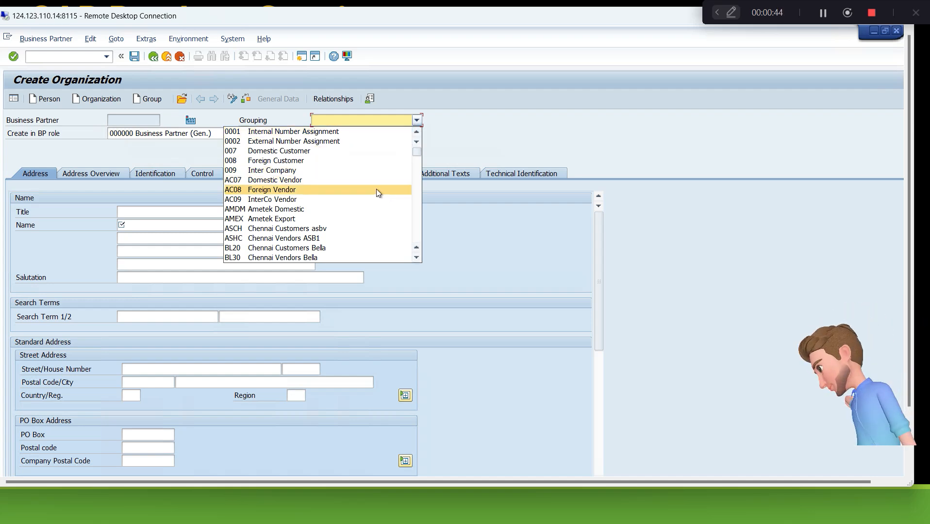
Set the new organization's grouping to T100 BP Domestic.
scroll(376, 189, "down", 2)
scroll(378, 194, "down", 4)
scroll(379, 199, "down", 4)
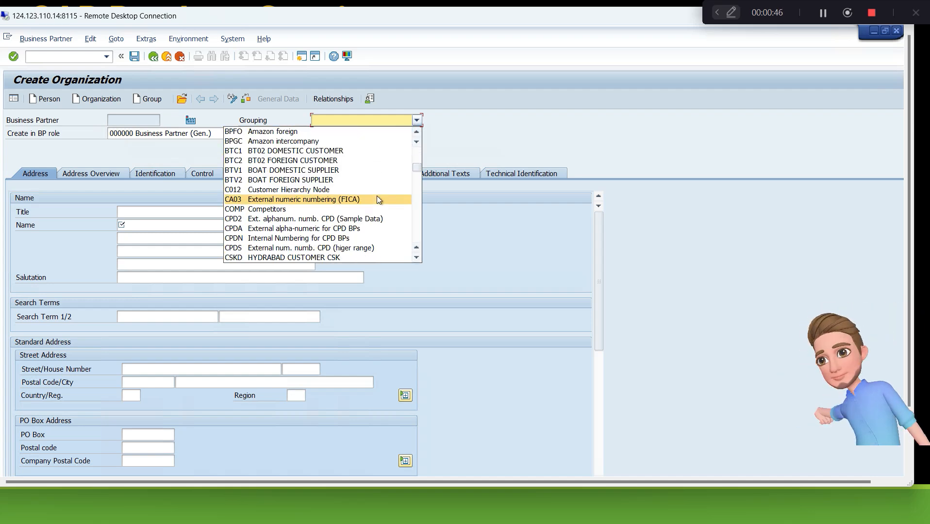
scroll(379, 200, "down", 3)
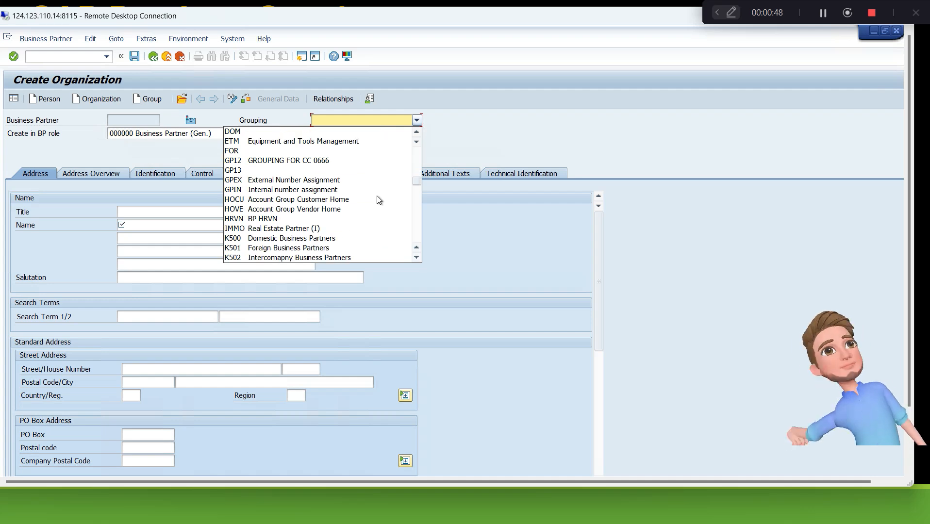
scroll(379, 200, "down", 3)
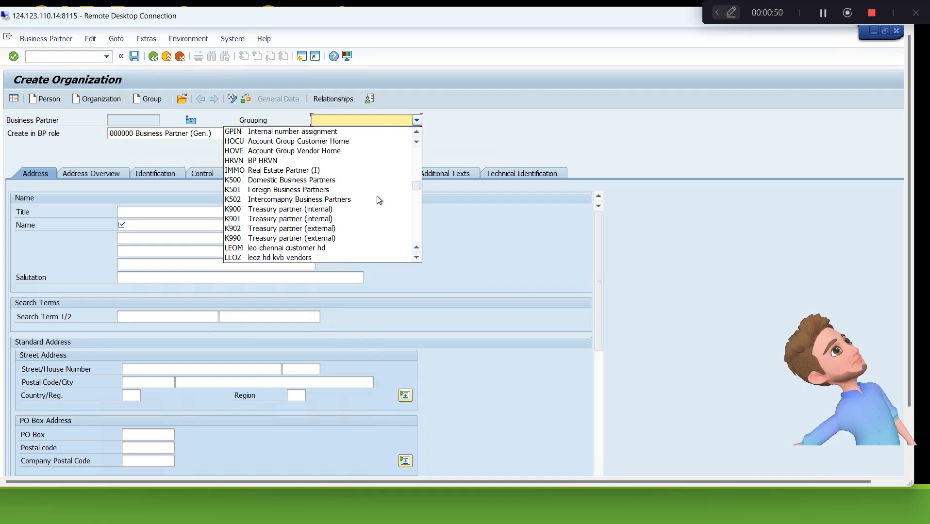
scroll(379, 200, "down", 3)
scroll(379, 199, "down", 4)
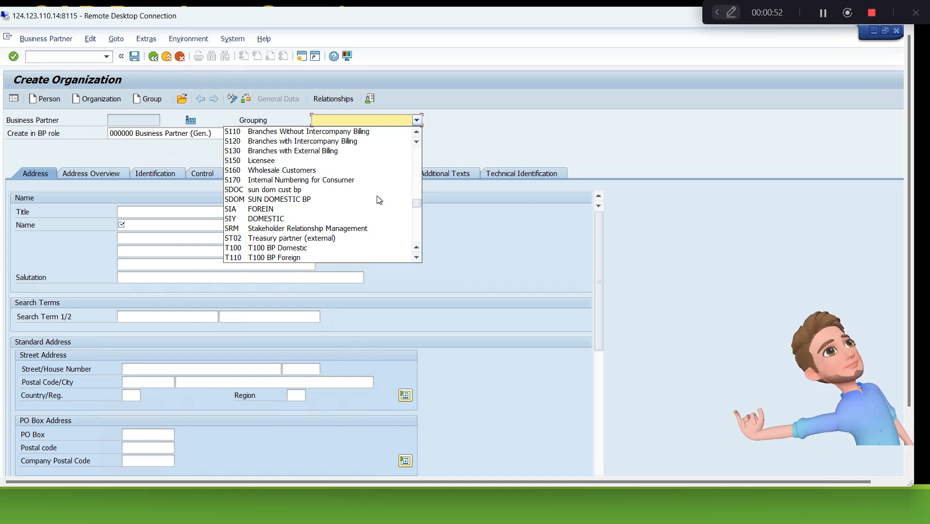
scroll(372, 207, "down", 1)
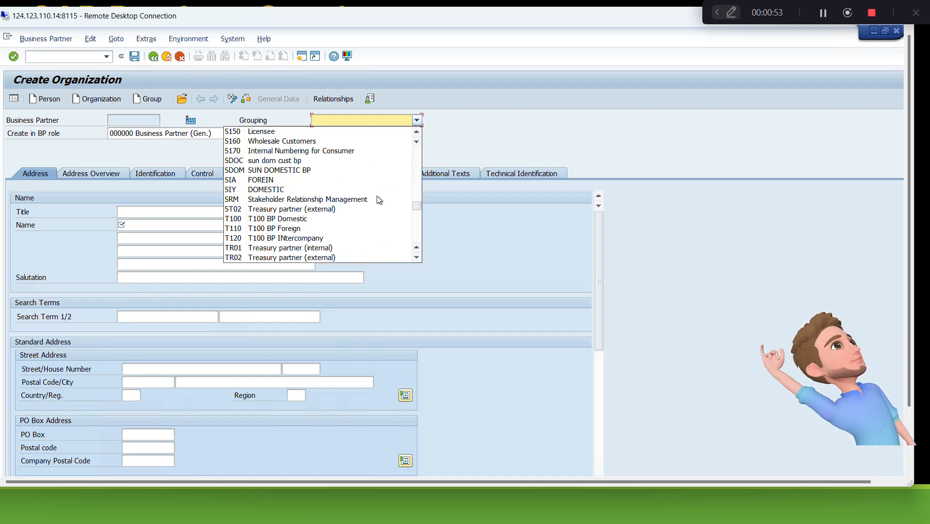
left_click(306, 219)
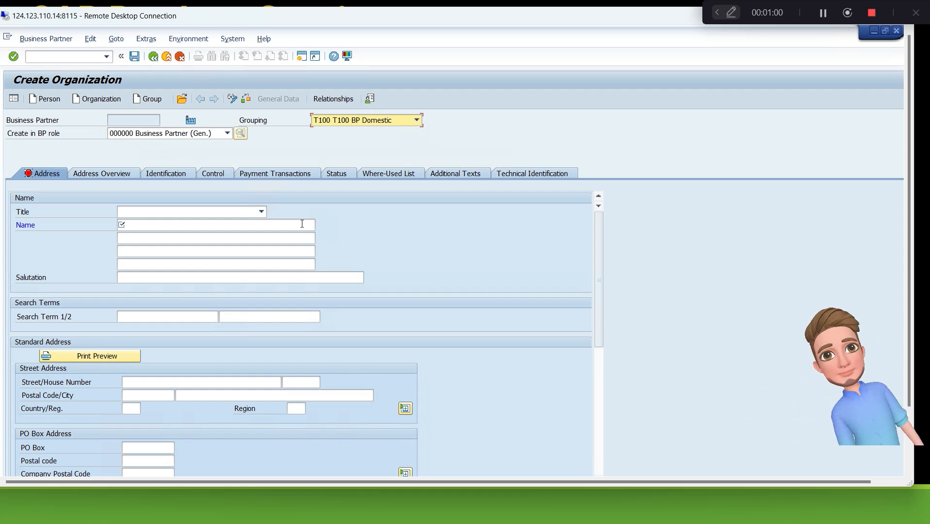
Set the organization's title to 0003 Company and enter Ford Engine Valves Ltd as its name.
left_click(261, 212)
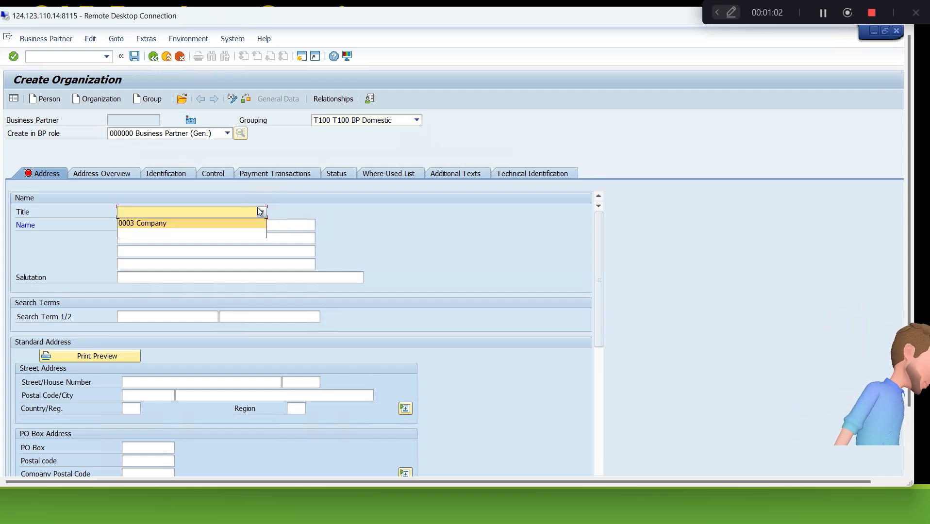
left_click(237, 222)
left_click(235, 225)
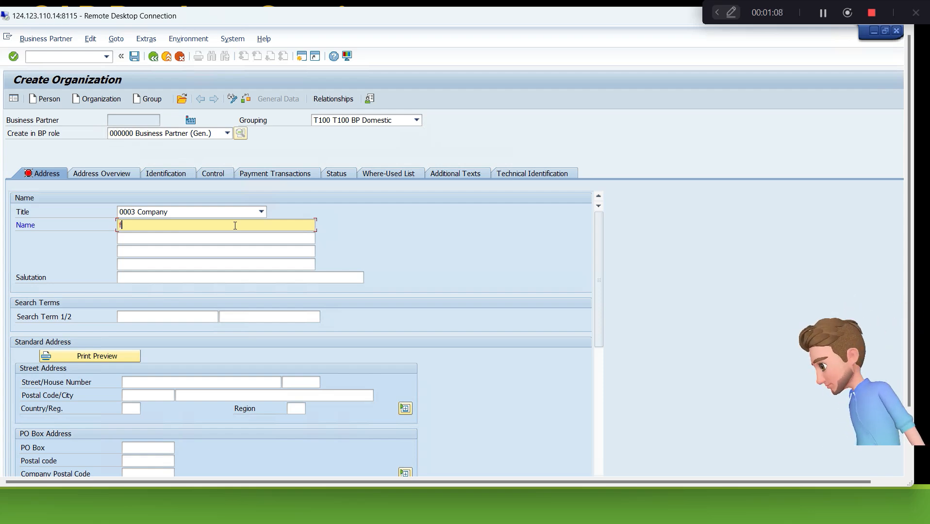
type("Ford En")
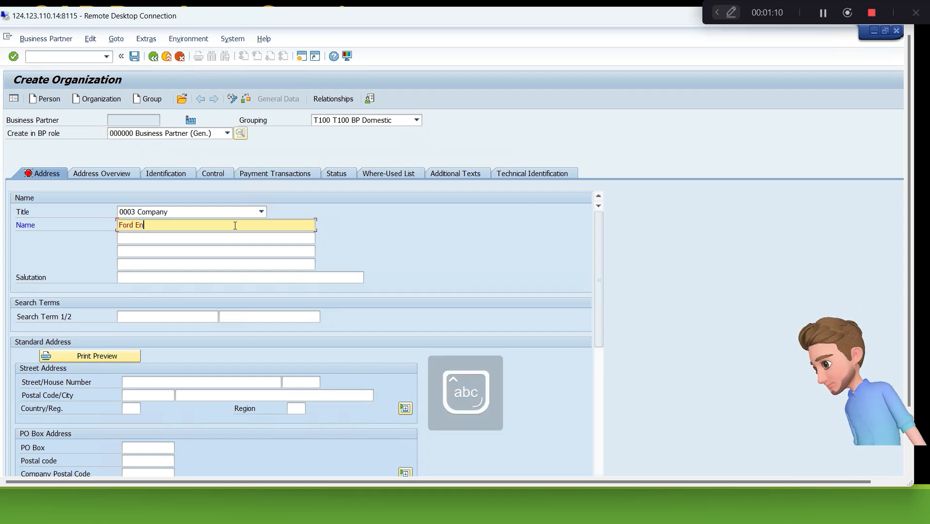
type("gine Valv")
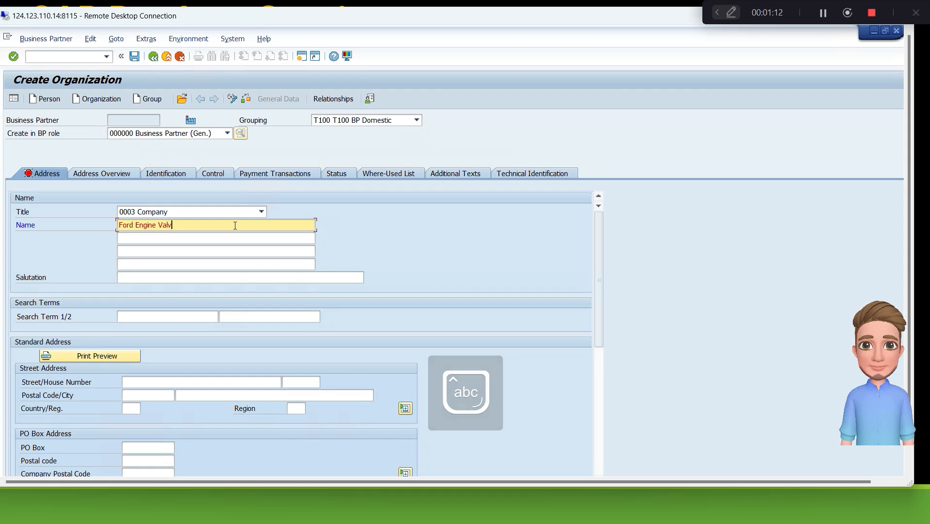
type("es Ltd")
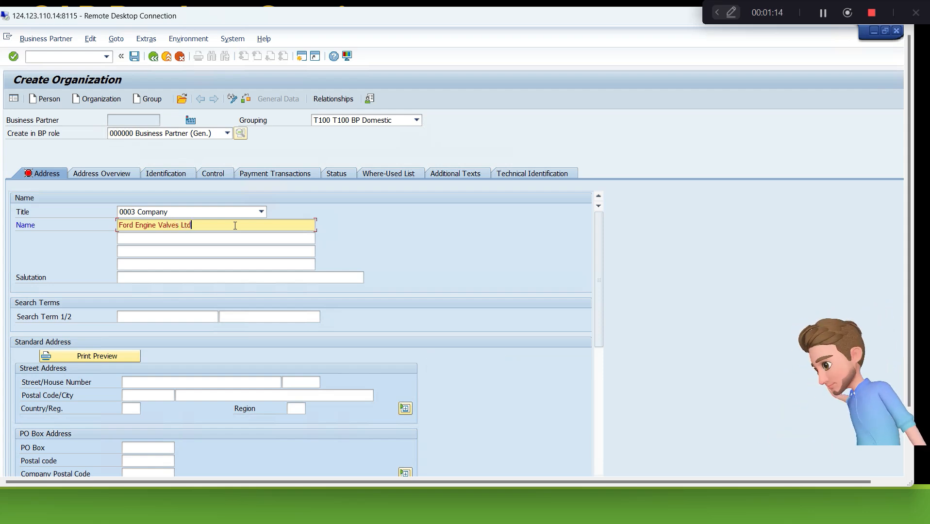
Enter Ford as the organization's first search term.
left_click(185, 321)
type("Fo")
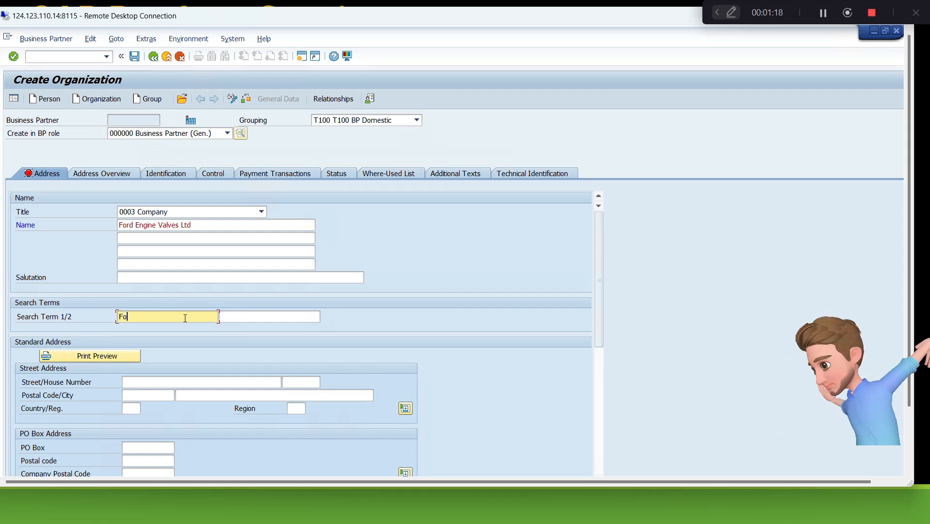
type("rd")
key("Tab")
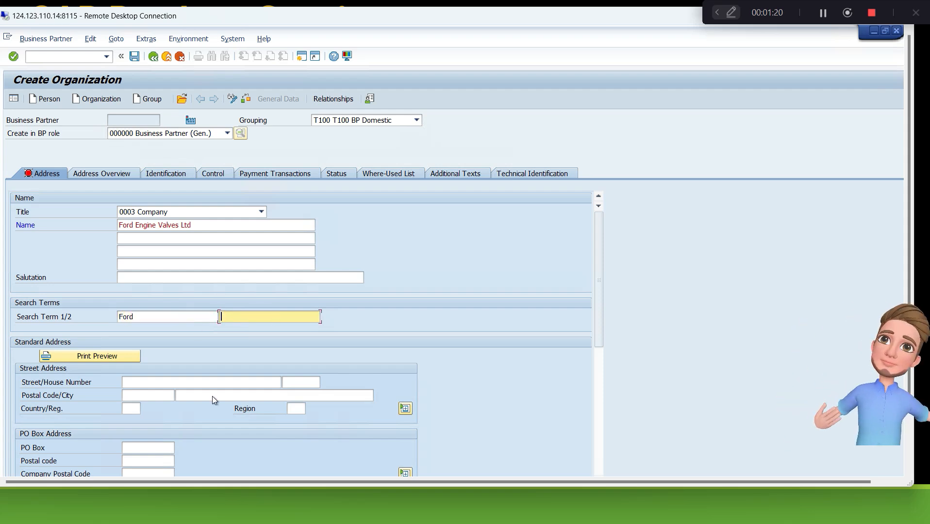
Set the street address country to IN and the region to 36 (Telangana).
left_click(145, 395)
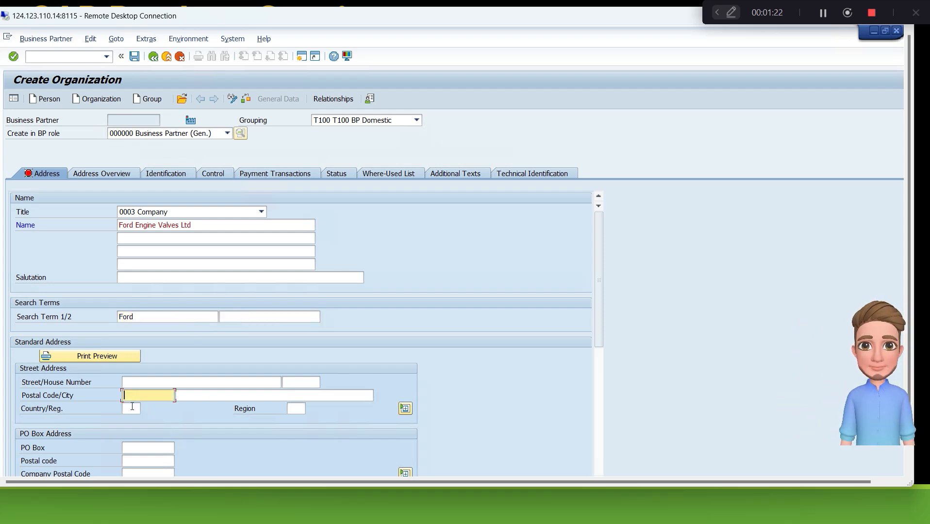
left_click(132, 407)
key("Caps_Lock")
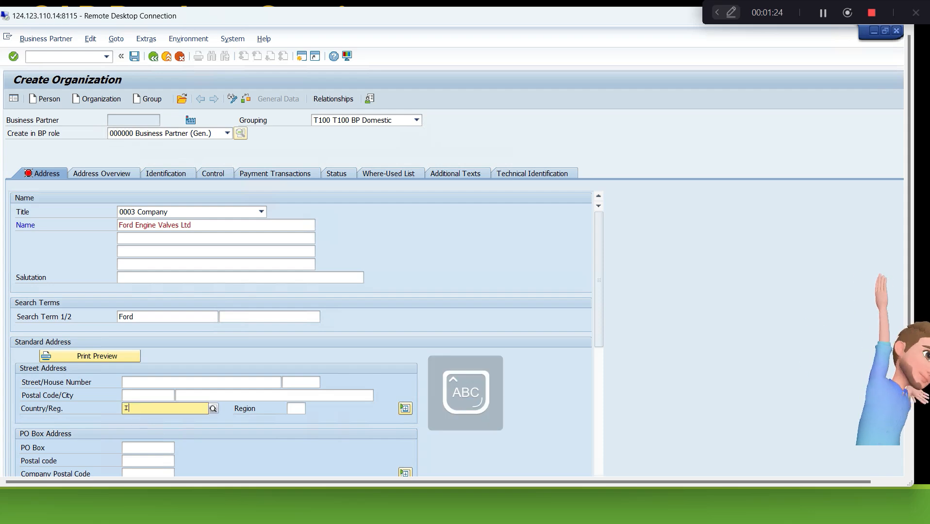
type("IN")
key("Tab")
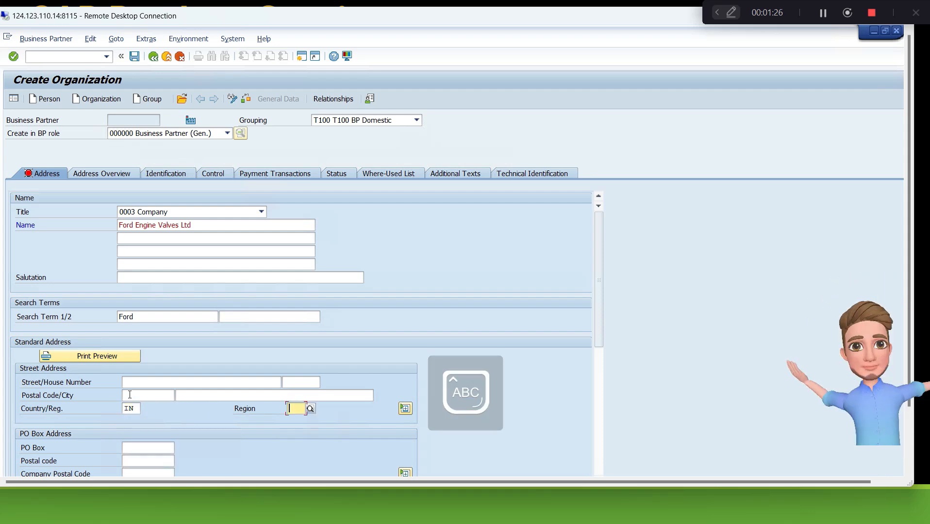
type("36")
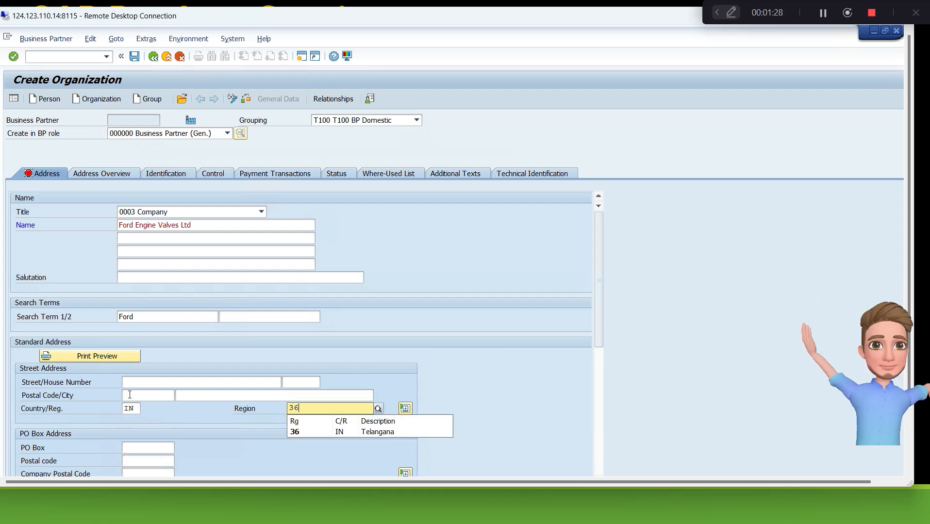
key("Return")
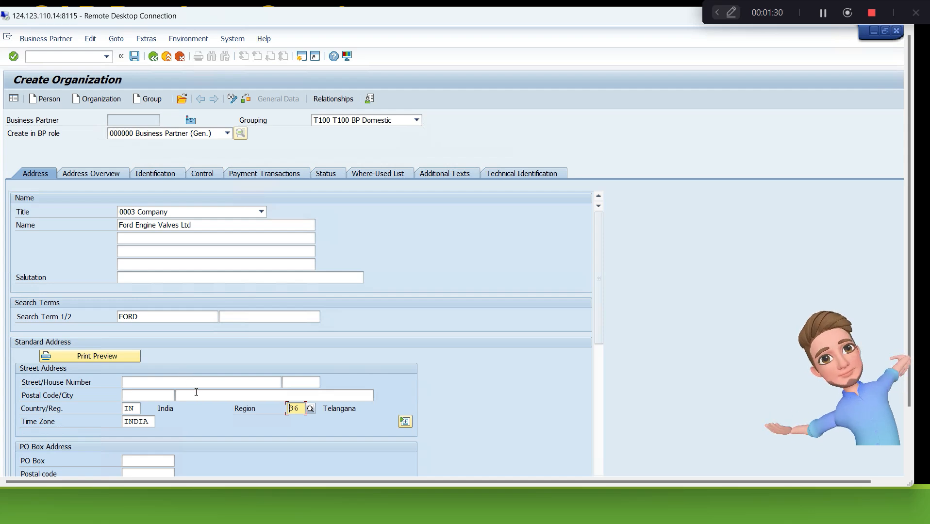
Enter Hyderabad as the city in the street address.
left_click(196, 394)
type("hYDE")
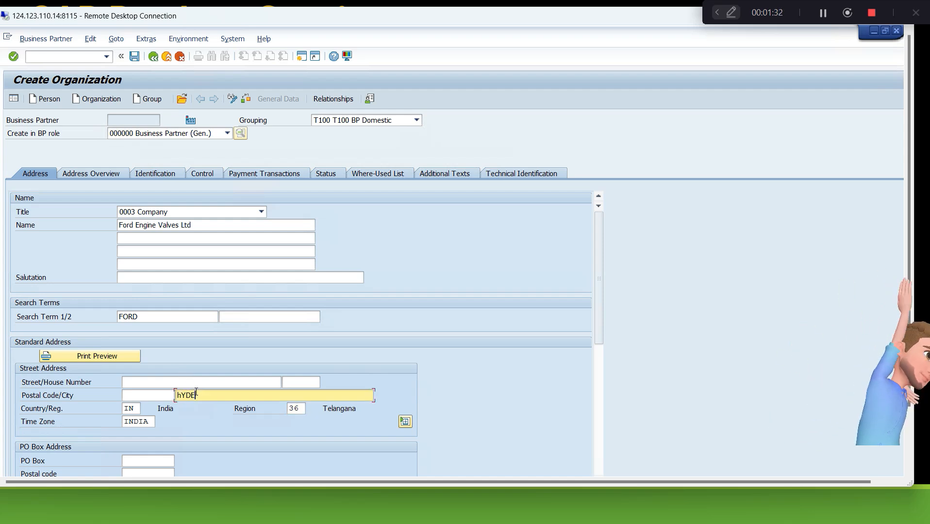
key("BackSpace")
key("BackSpace")
key("BackSpace")
key("BackSpace")
key("Caps_Lock")
type("H")
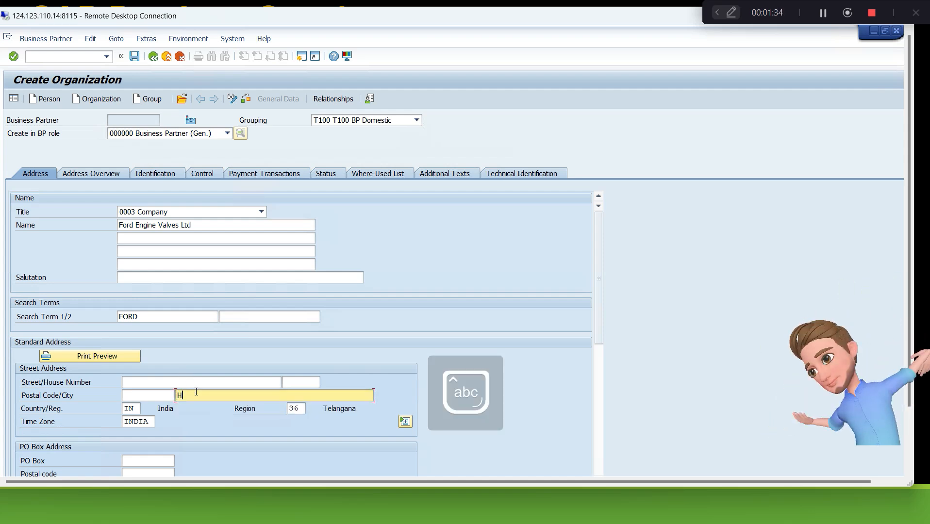
type("yderabad")
key("Tab")
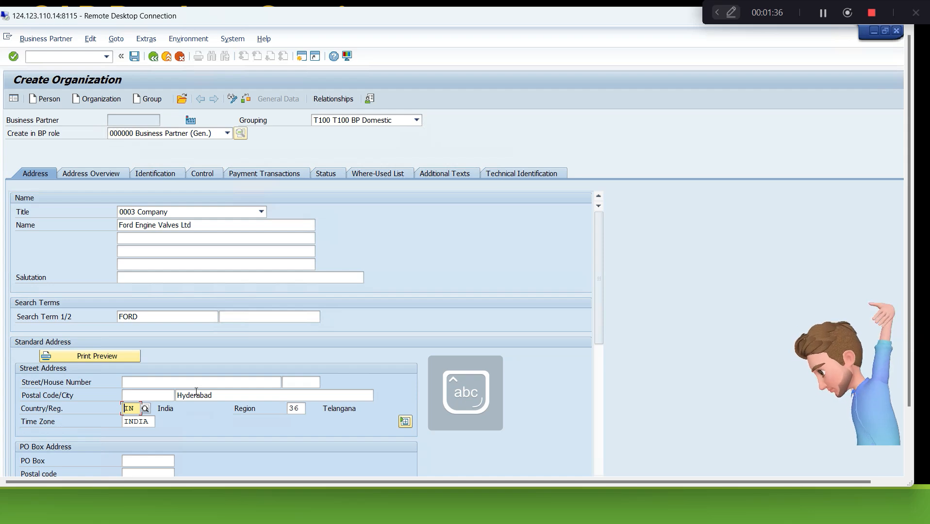
Enter 500001 as the postal code in the street address.
key("shift+Tab")
key("shift+Tab")
type("50")
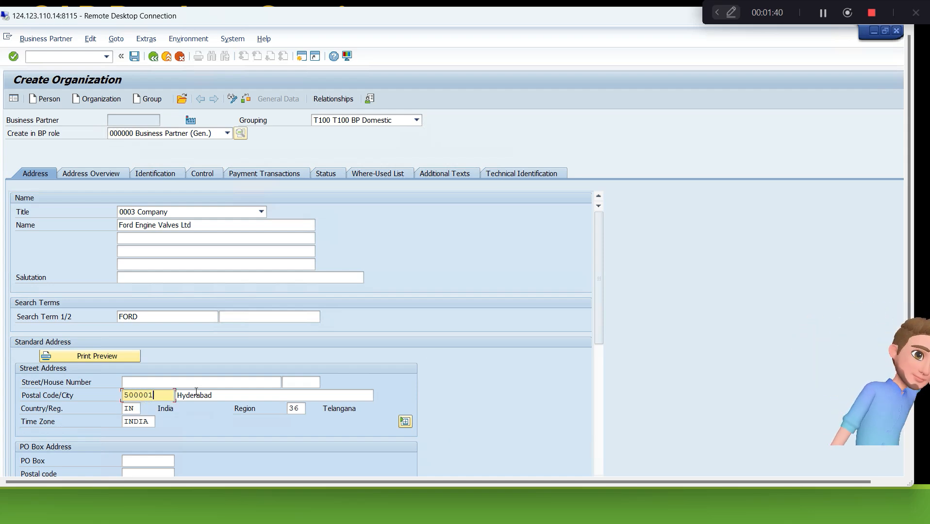
key("Tab")
Set the communication language to EN English.
scroll(319, 356, "down", 5)
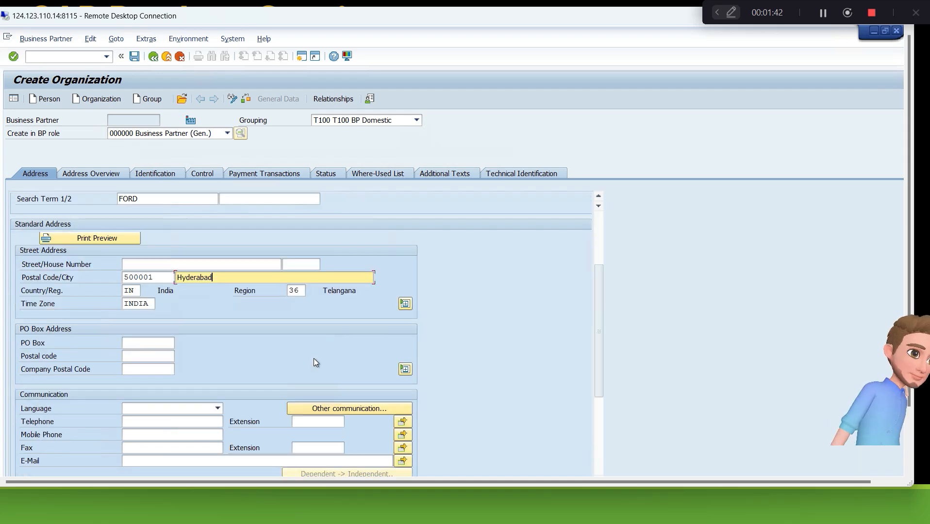
left_click(221, 330)
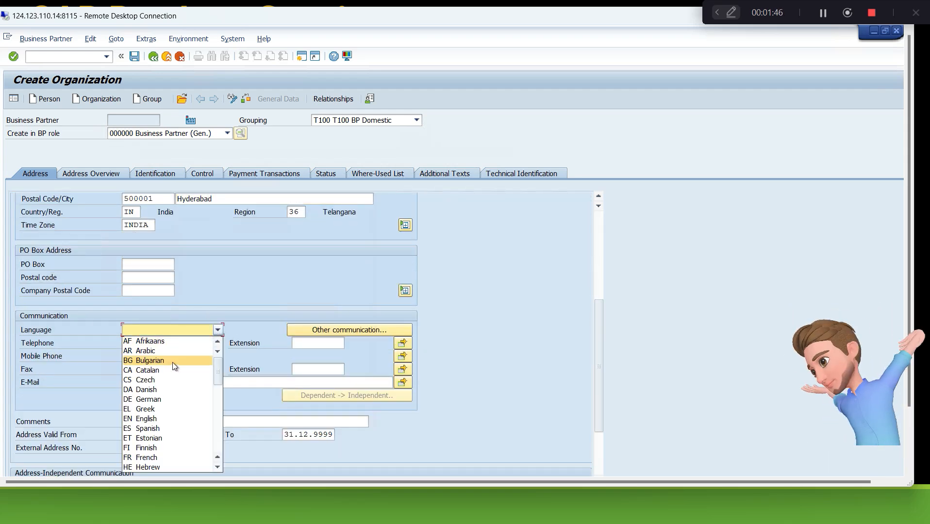
key("e")
key("n")
key("Return")
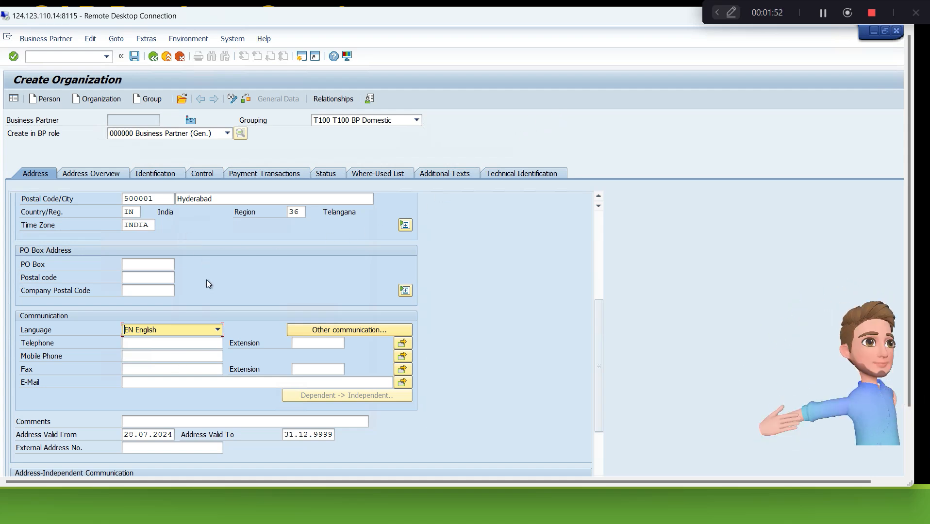
Set the Address Valid From date to 01.07.2024.
left_click(132, 422)
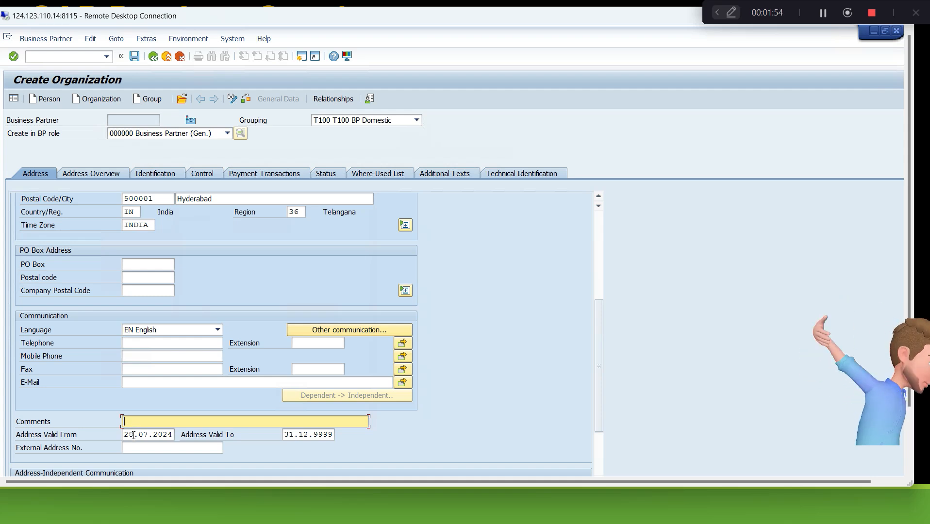
left_click(136, 434)
left_click(132, 435)
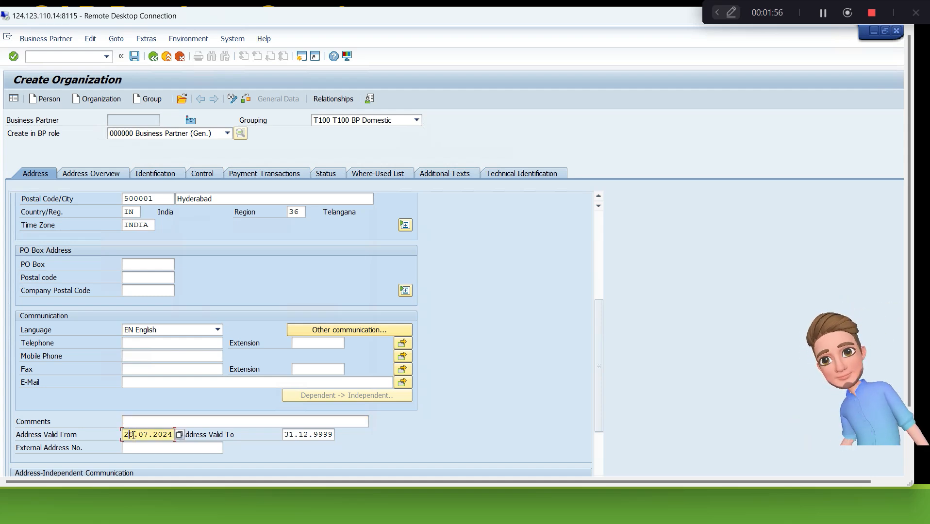
key("BackSpace")
key("Delete")
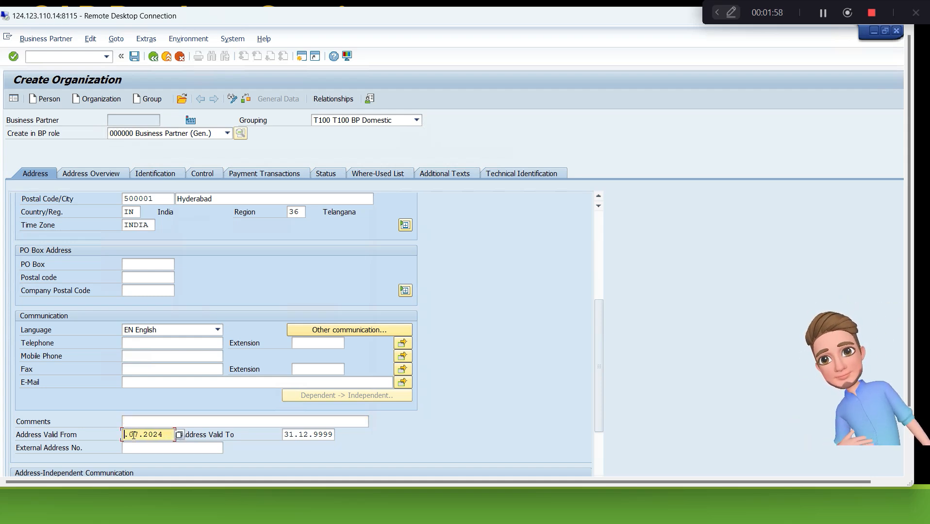
type("01")
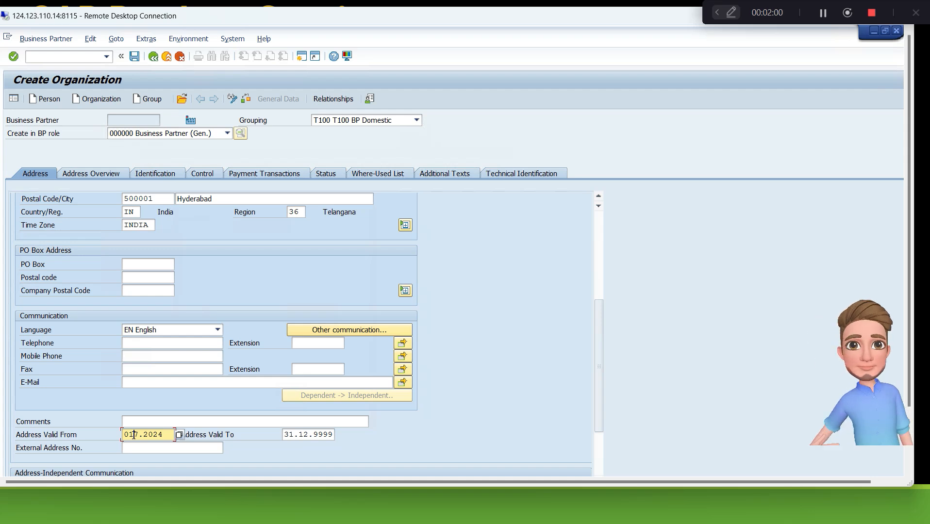
type(".07.2")
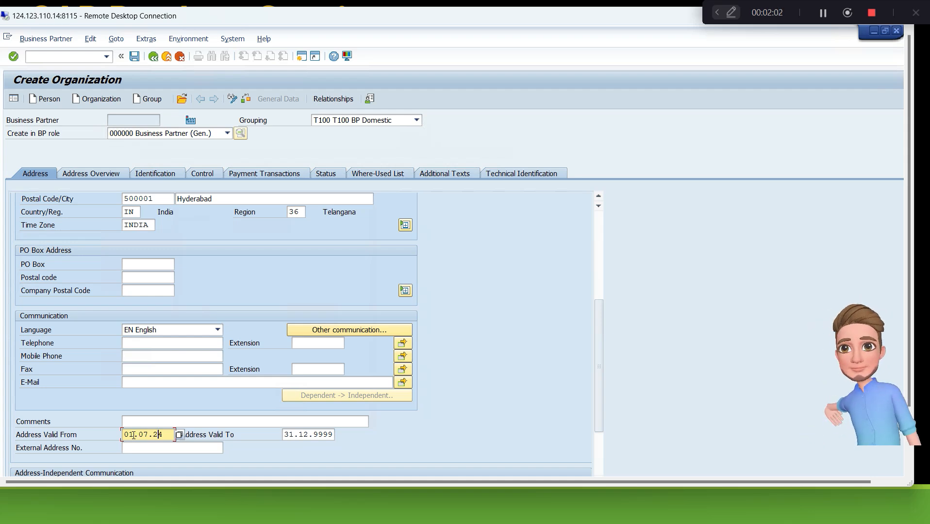
type("02")
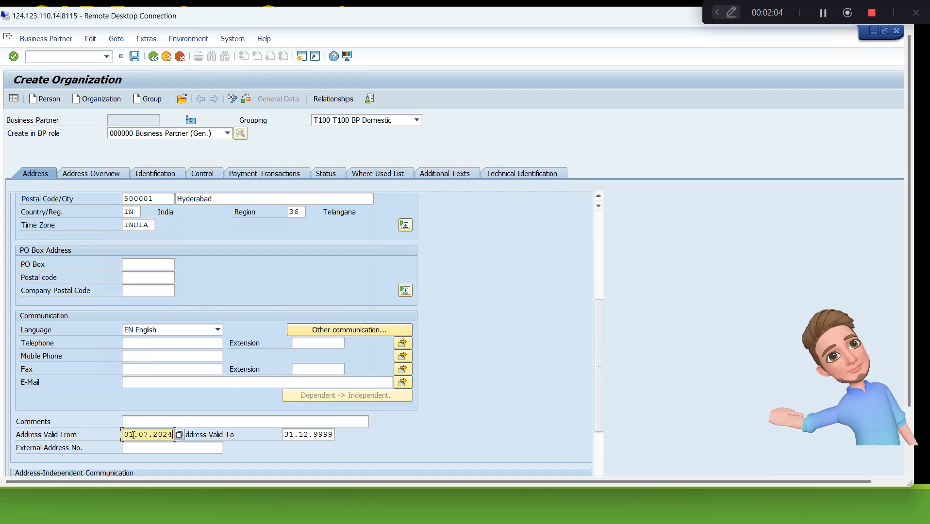
key("Return")
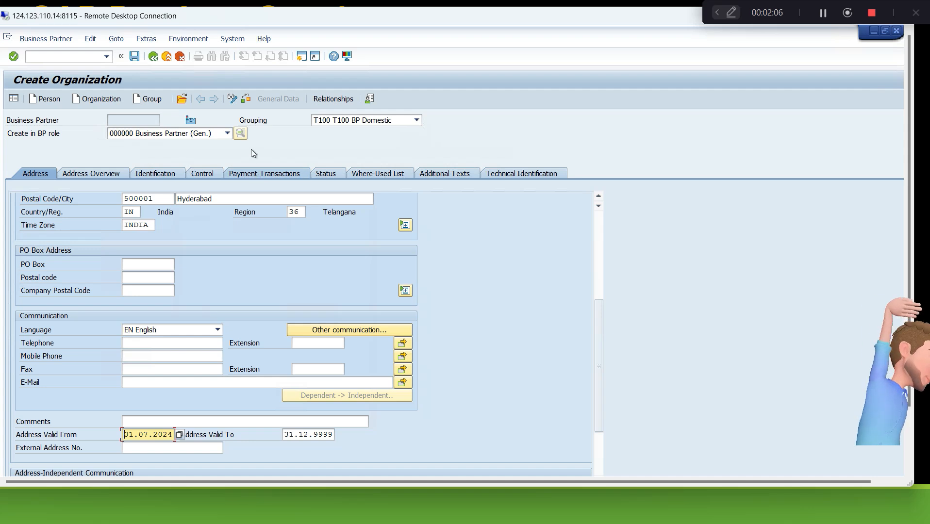
Save the new organization as a business partner and bring the status message into view.
key("Return")
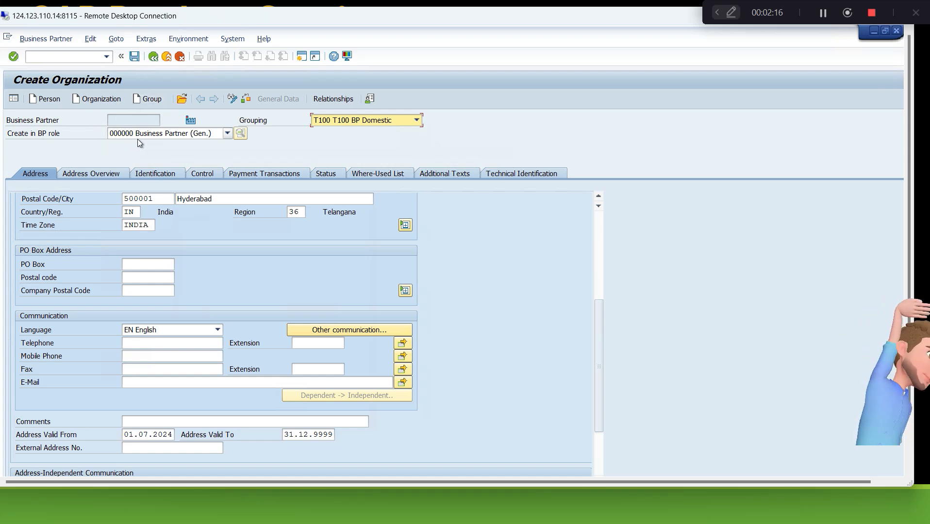
left_click(134, 58)
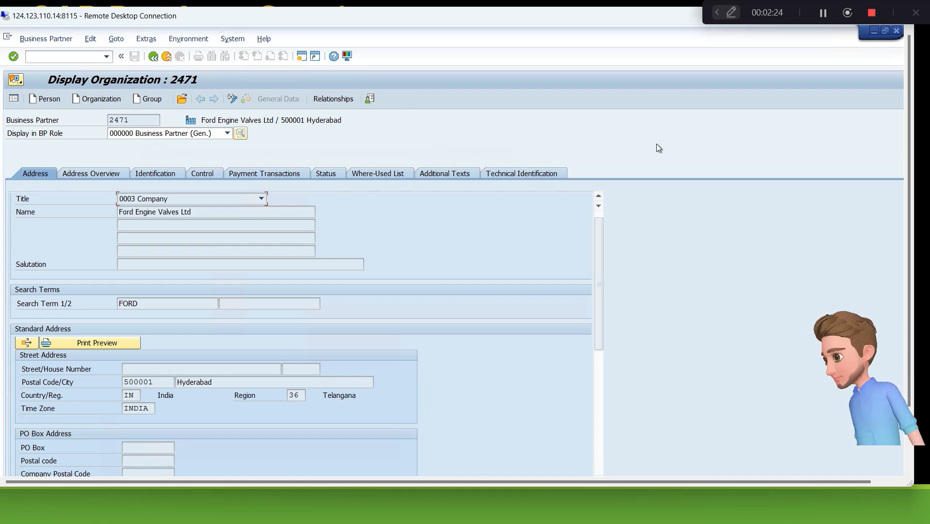
left_click_drag(913, 194, 912, 244)
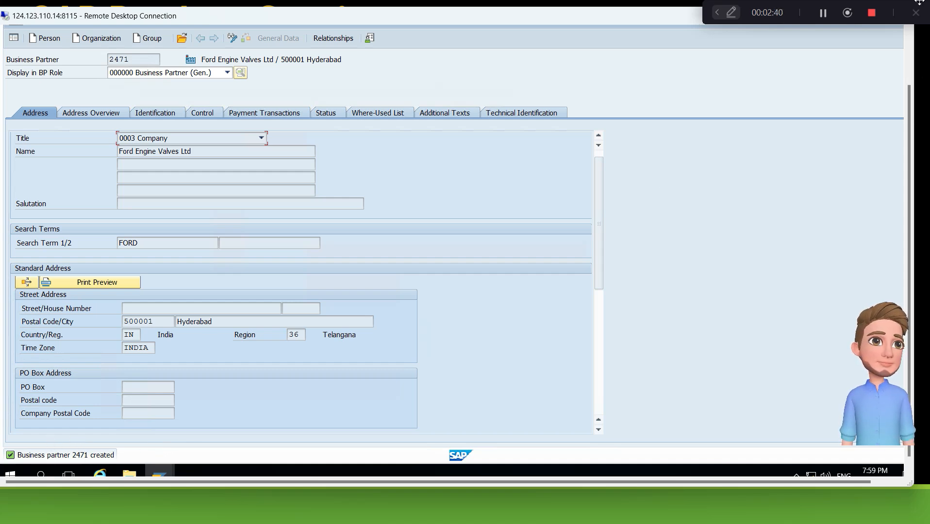
Restart the business partner maintenance transaction in the same session with the command /NBP.
left_click(910, 65)
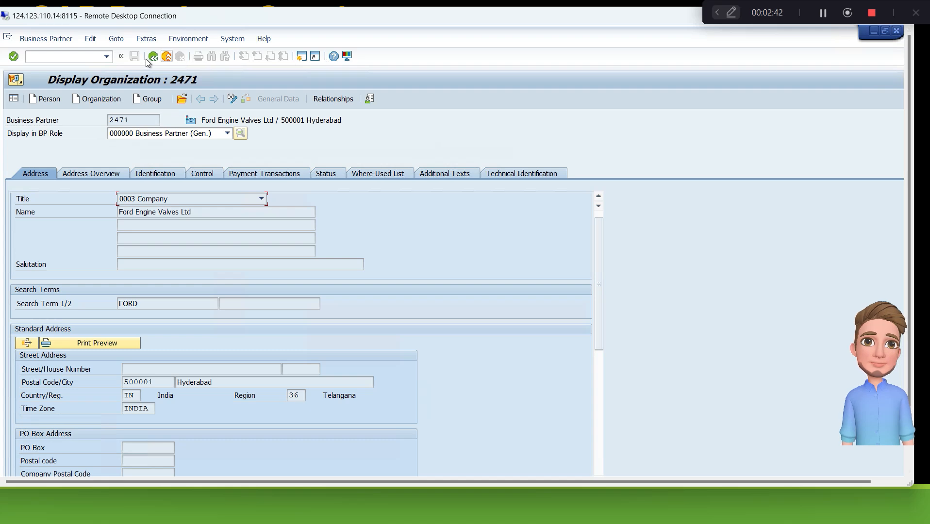
left_click(81, 56)
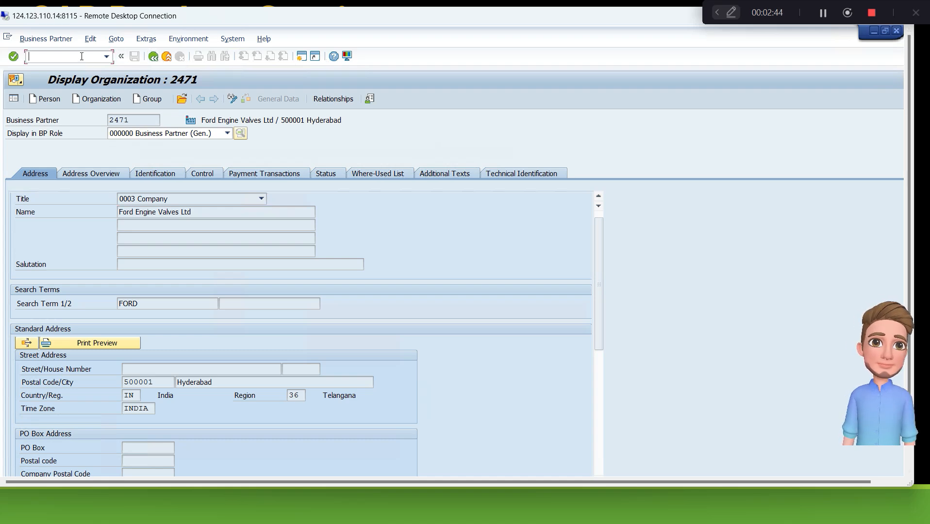
type("/N")
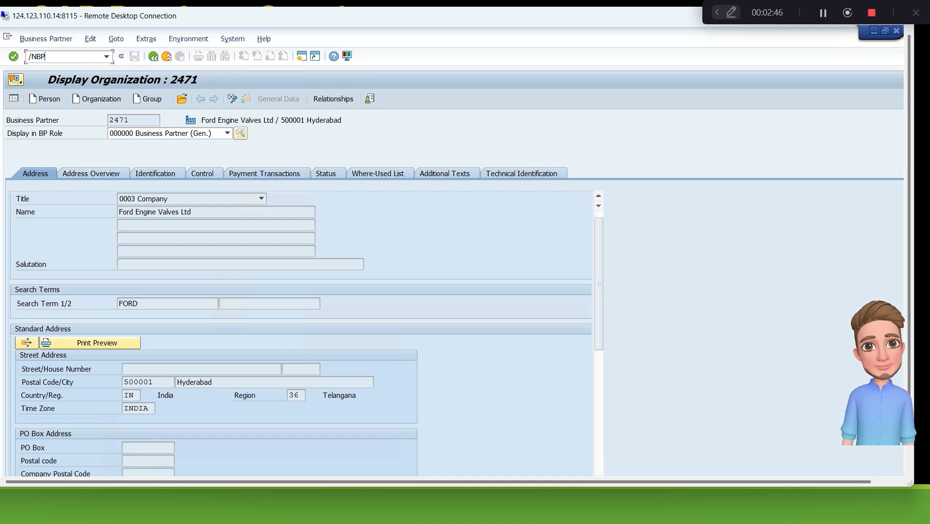
type("BP")
key("Return")
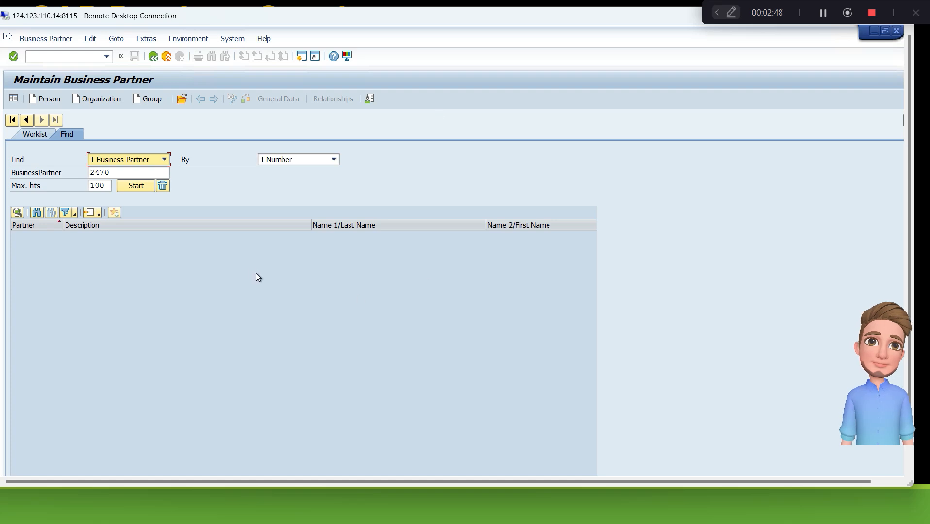
Find the newly created Ford Engine Valves Ltd partner by its business partner number and open its record.
left_click(127, 174)
key("BackSpace")
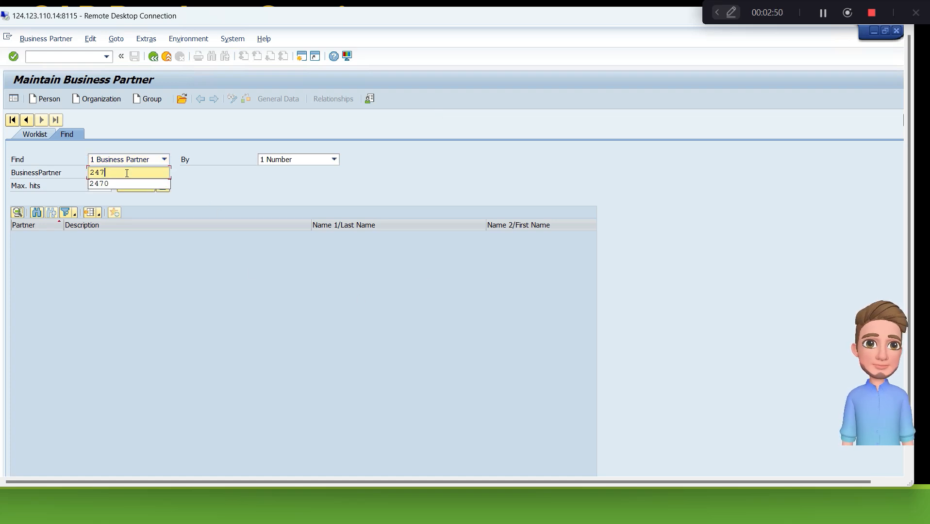
type("1")
key("Return")
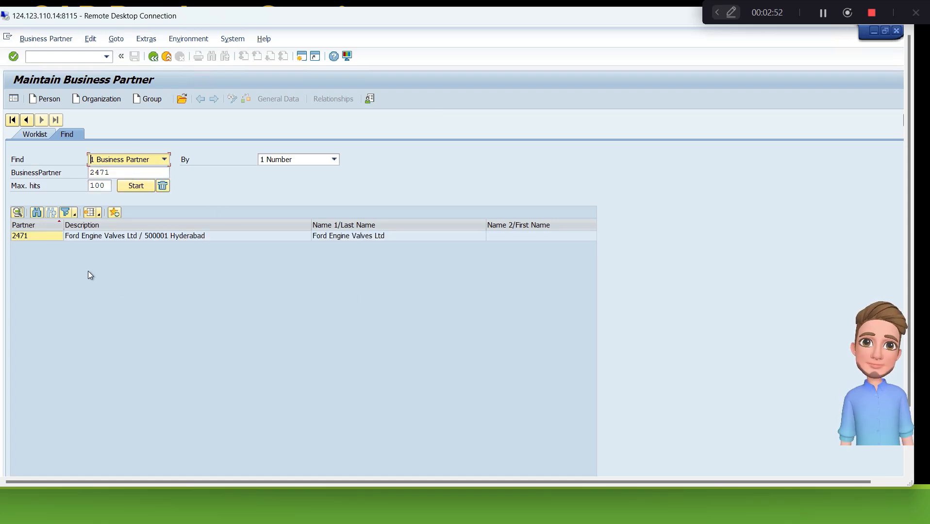
double_click(47, 237)
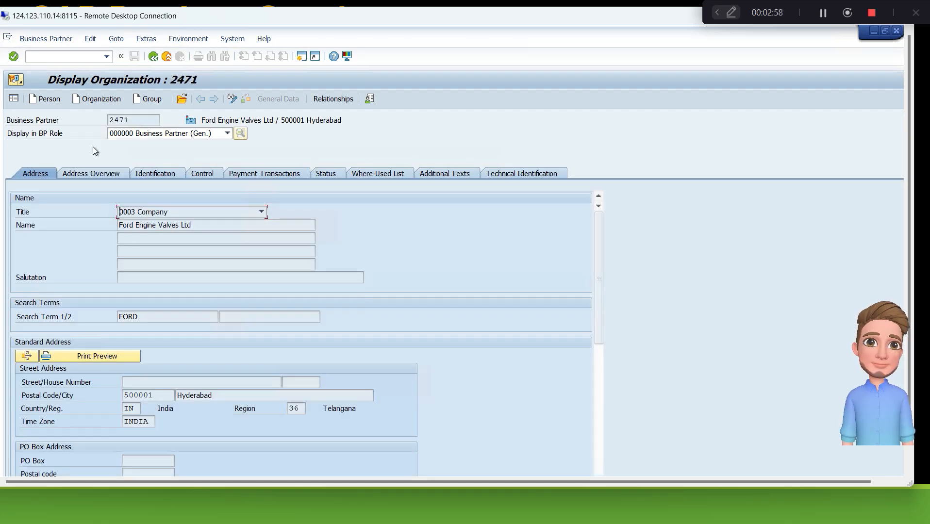
Switch the Ford Engine Valves Ltd record to change mode and select the FLVN01 Supplier role.
left_click(232, 103)
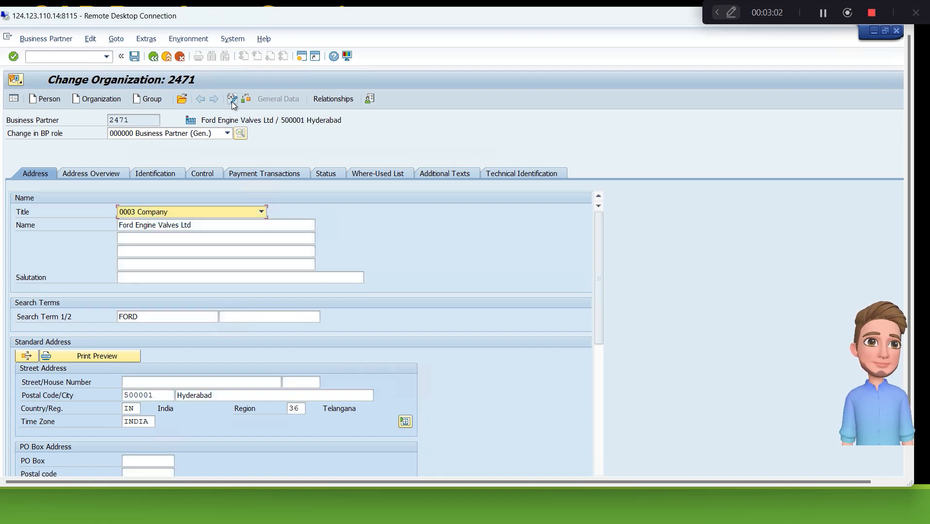
left_click(227, 133)
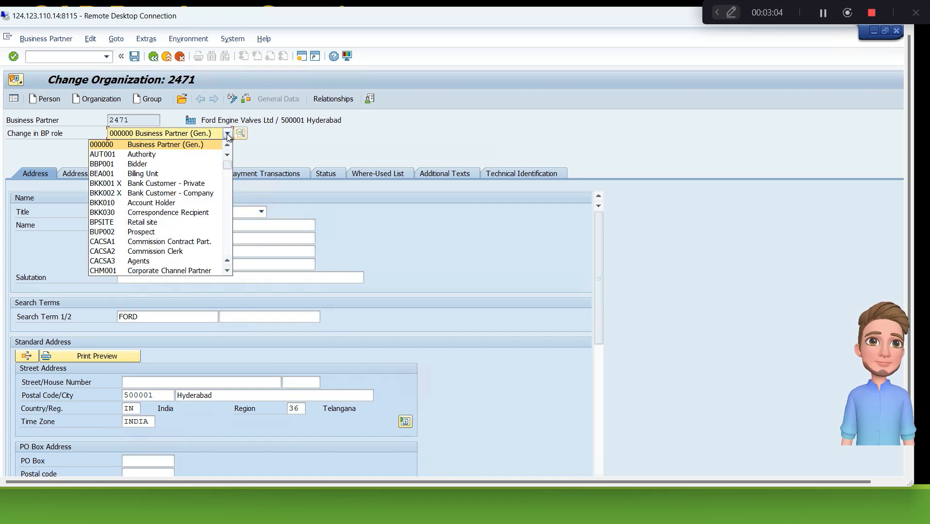
scroll(200, 228, "down", 7)
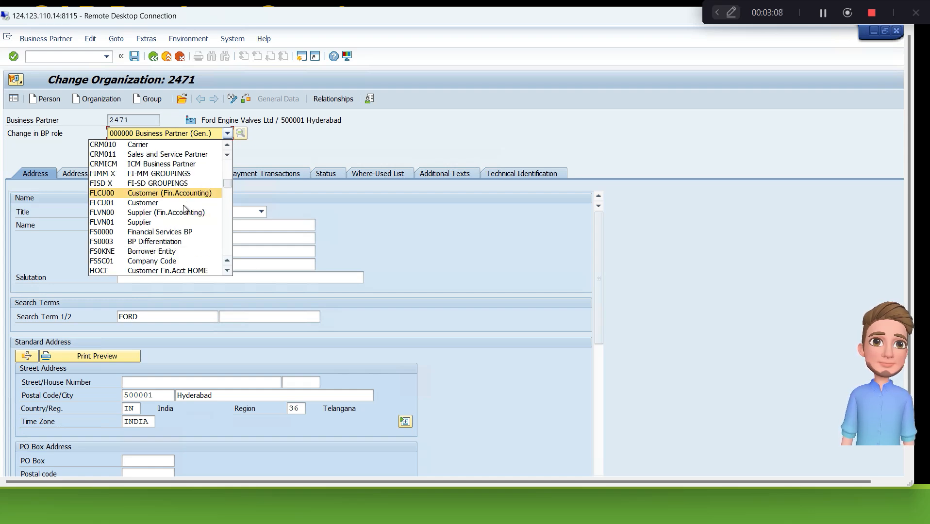
left_click(118, 222)
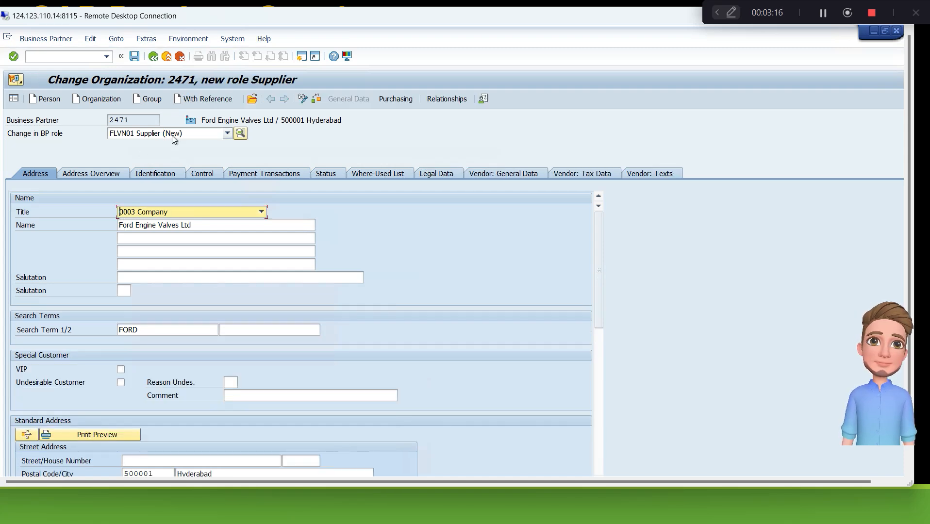
Change the business partner role to FLVN00 Supplier (Fin.Accounting).
left_click(227, 134)
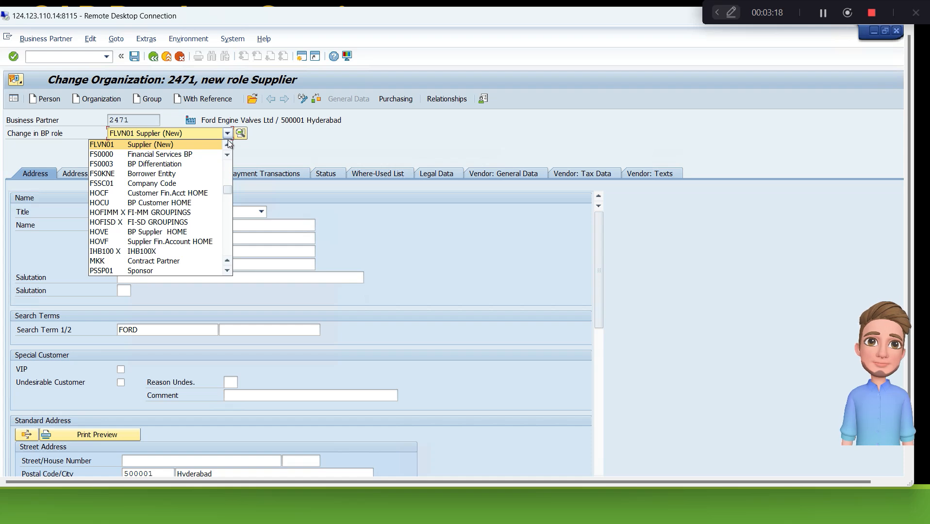
left_click(228, 145)
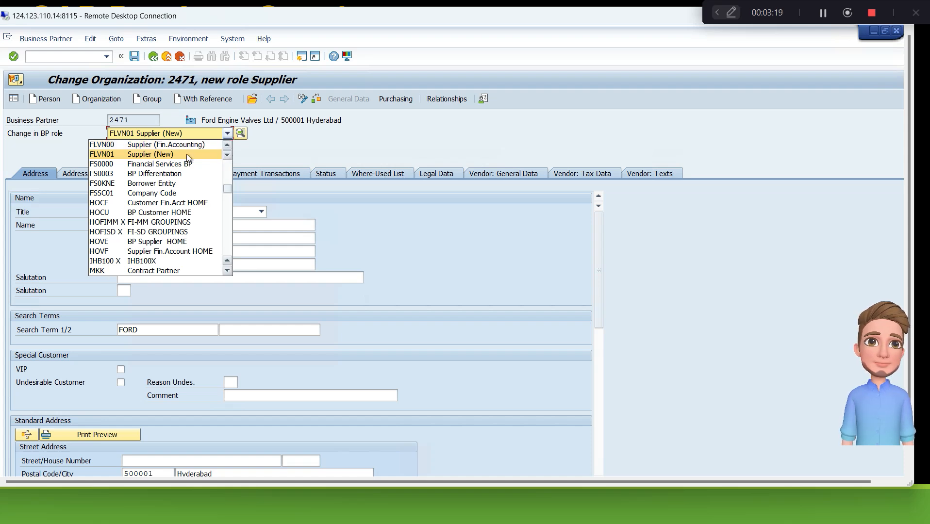
left_click(140, 145)
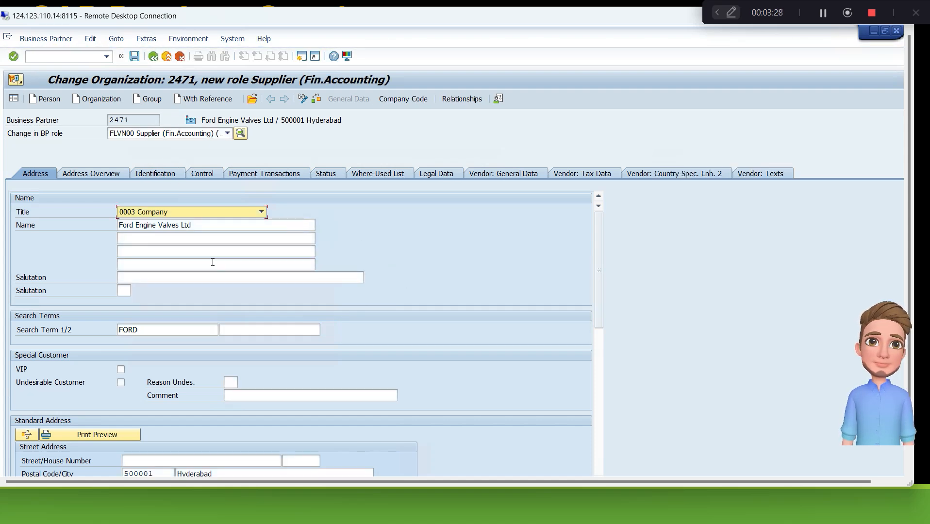
Open the supplier's company code data and assign company code T100.
left_click(394, 99)
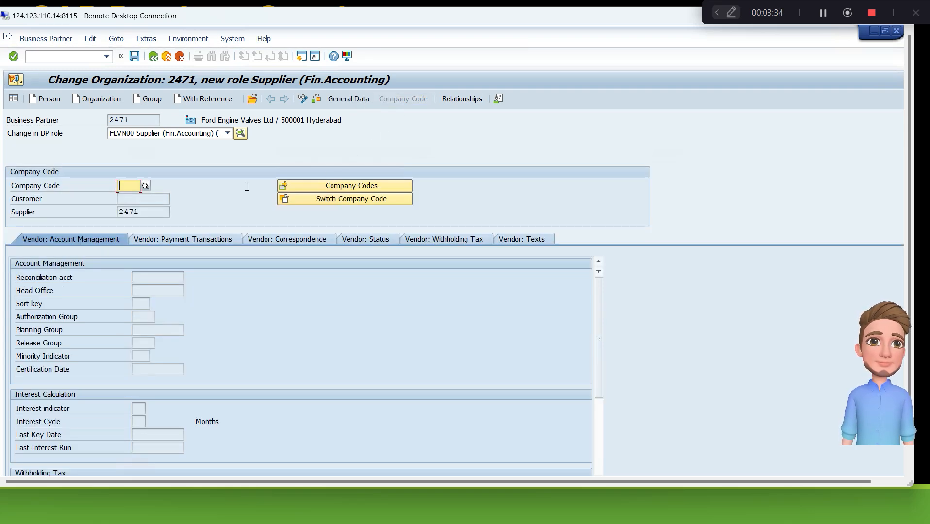
type("T10")
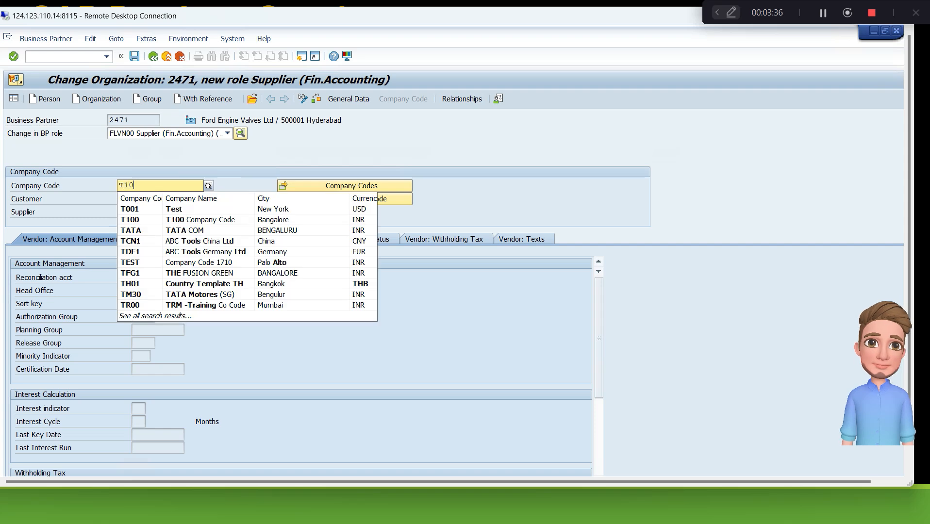
type("0")
key("Return")
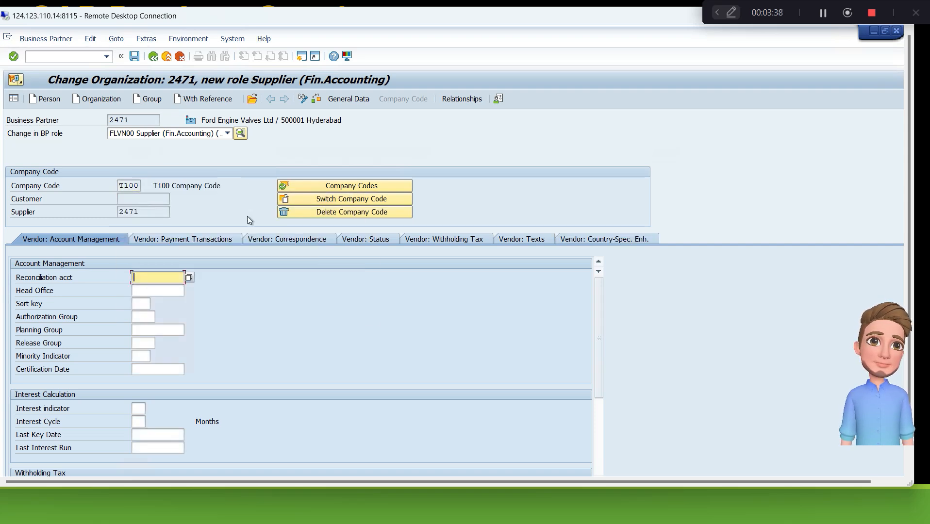
Open the central G/L account transaction FS00 in a separate session with the command /OFS00.
left_click(73, 54)
type("/OFS00")
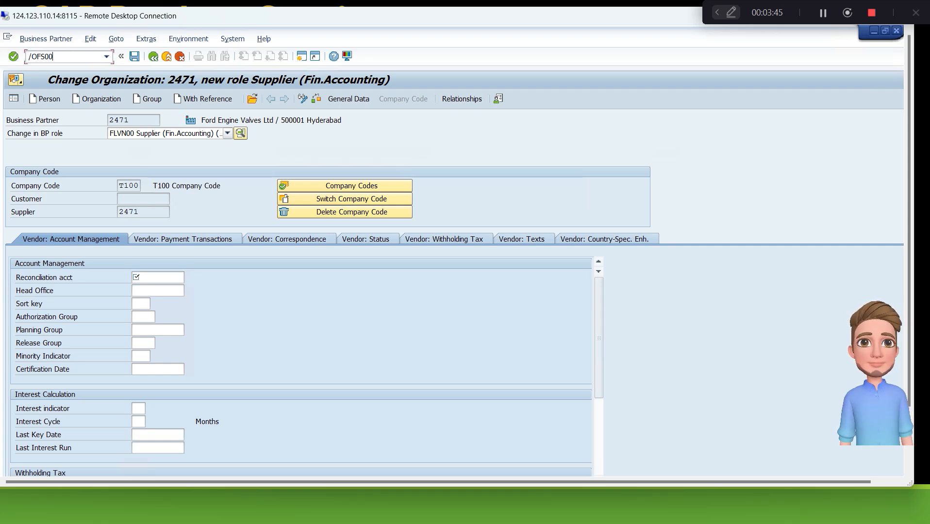
key("Return")
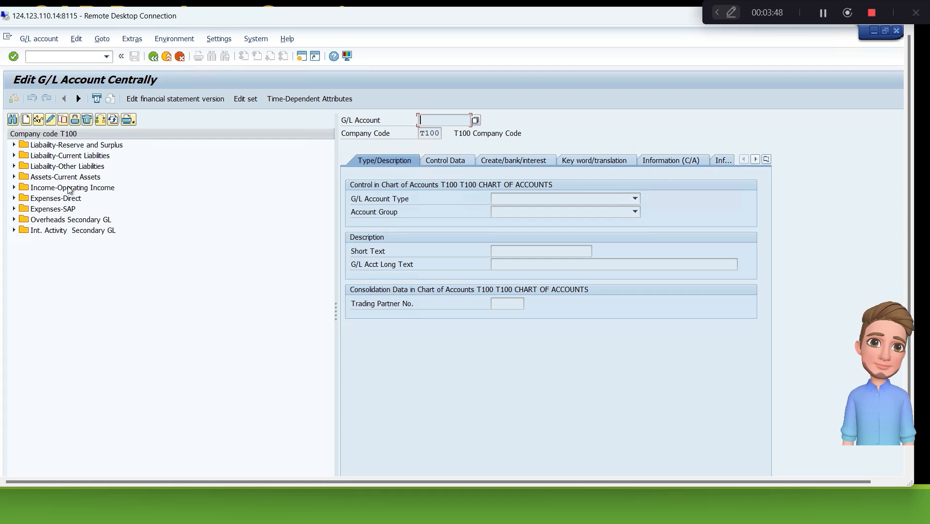
Display the Sundry Creditors-Normal account from the current liabilities group and copy its G/L account number.
left_click(69, 171)
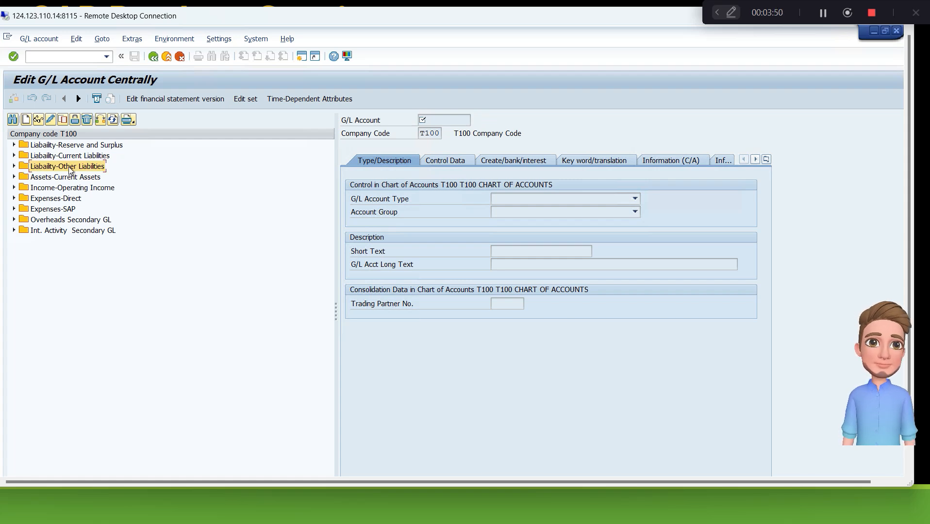
key("Up")
key("Right")
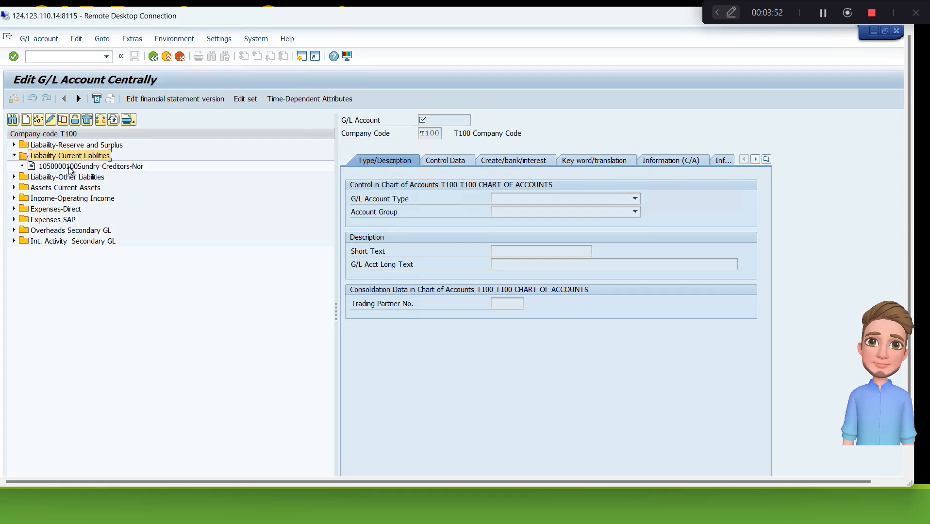
key("Down")
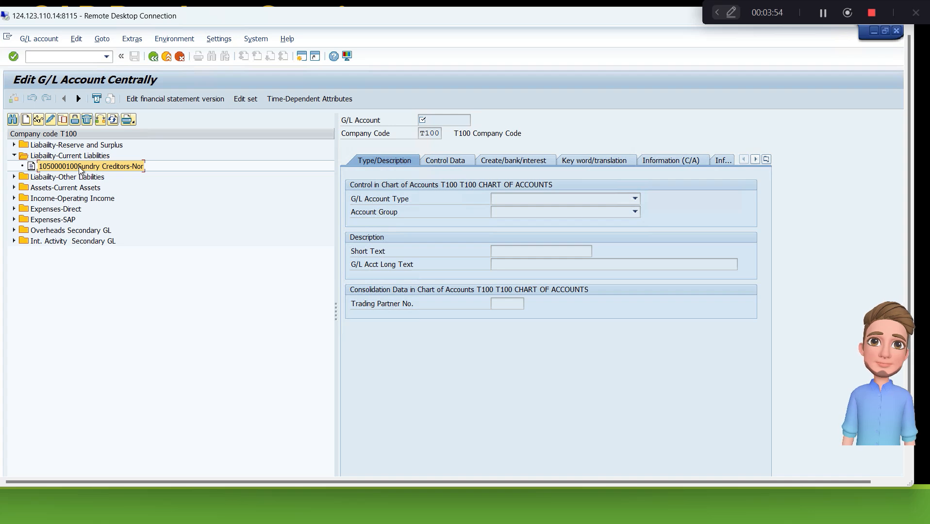
double_click(80, 167)
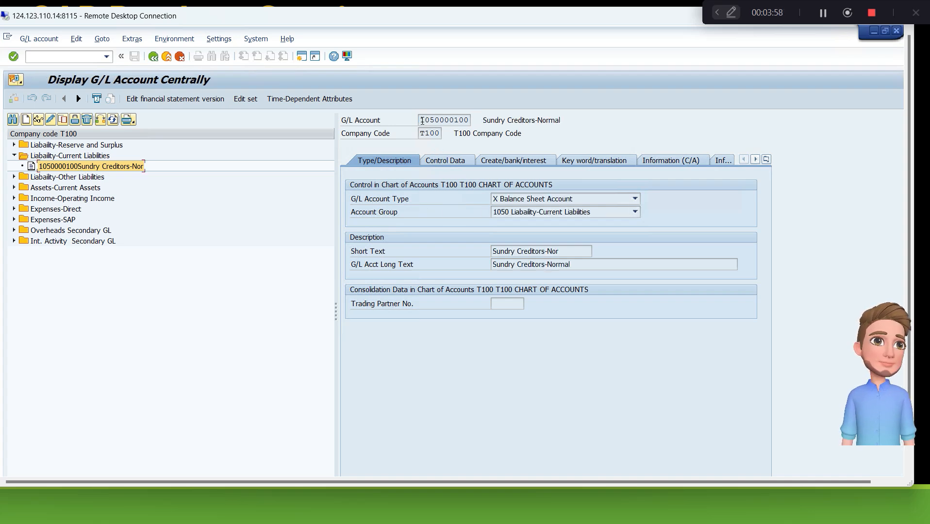
left_click_drag(421, 120, 469, 120)
key("ctrl+c")
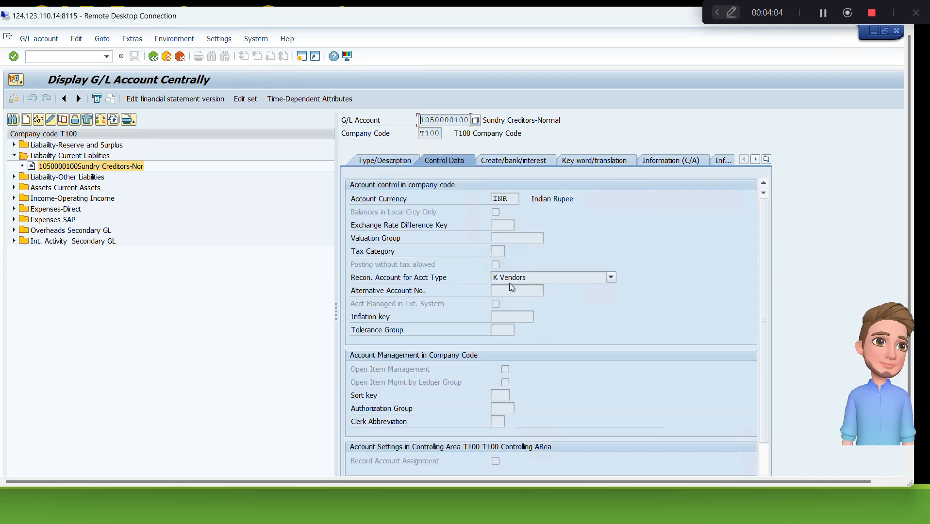
Check the account's bank/interest and control data, close that session, and paste the copied G/L account as the supplier's reconciliation account.
left_click(495, 163)
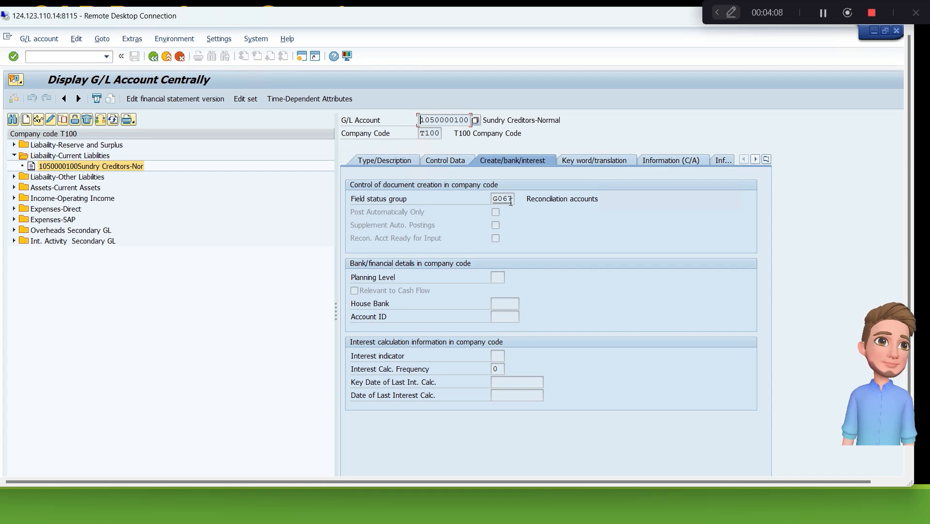
left_click(452, 161)
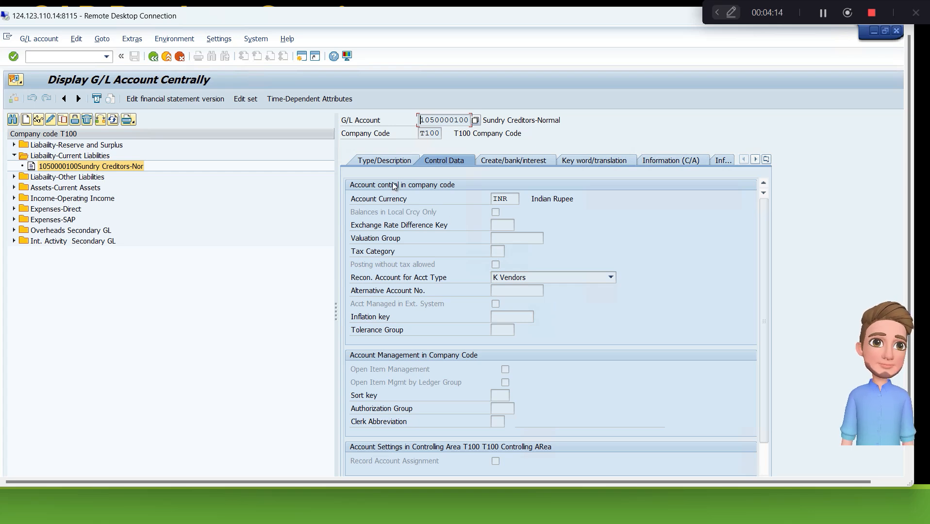
left_click(897, 31)
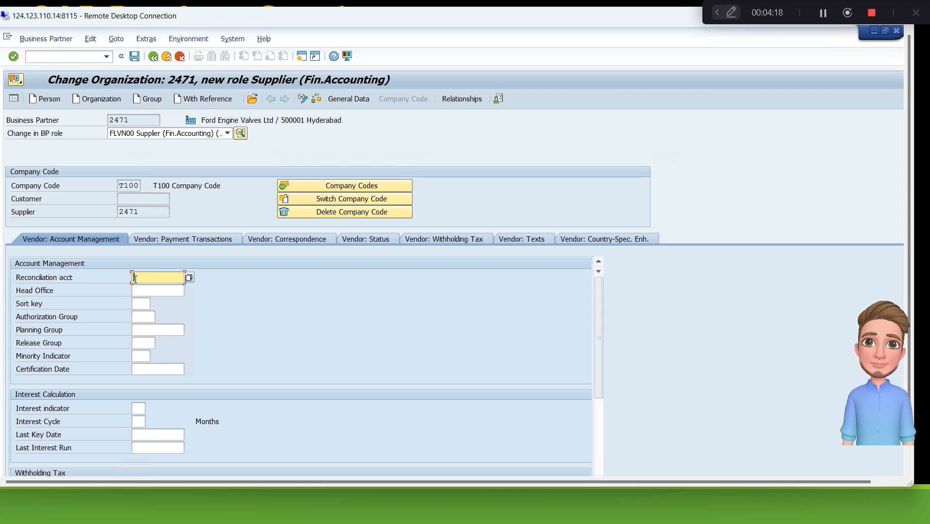
key("ctrl+v")
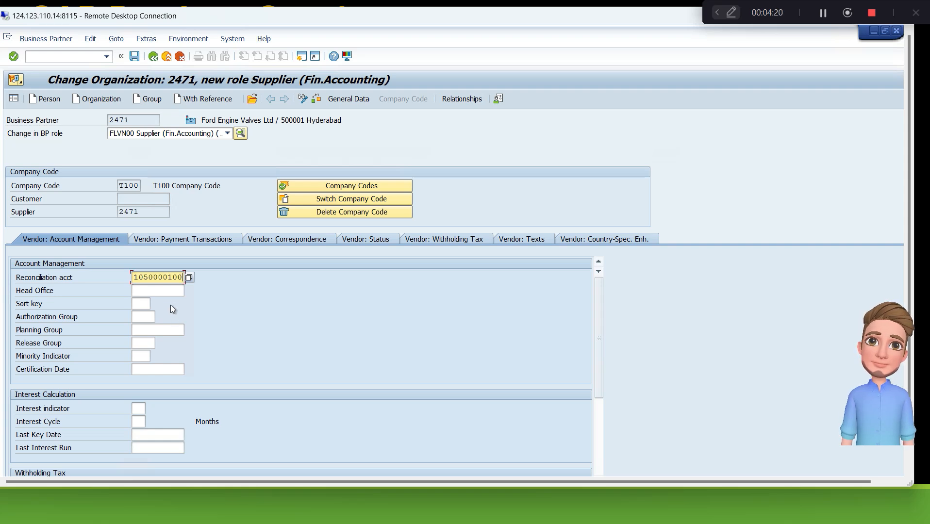
Set the supplier's sort key to 012 Vendor number from the list of possible values.
left_click(144, 304)
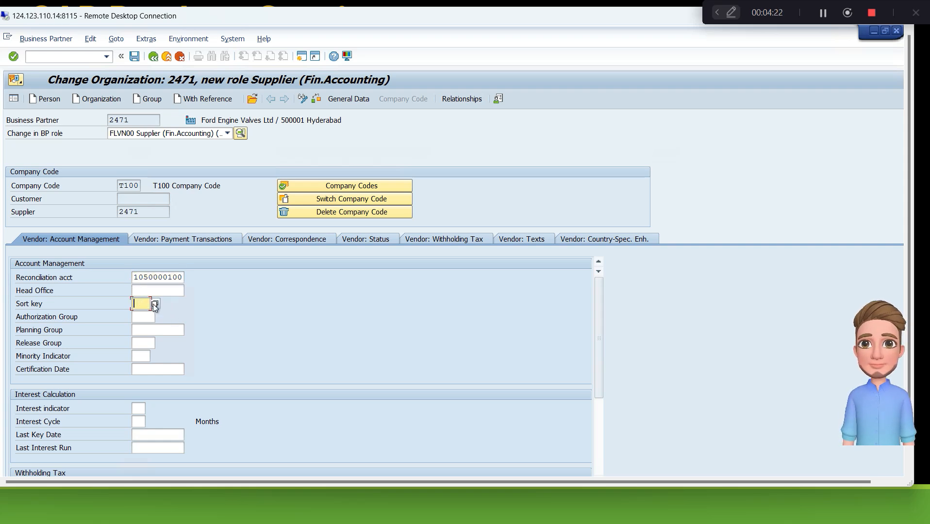
left_click(154, 304)
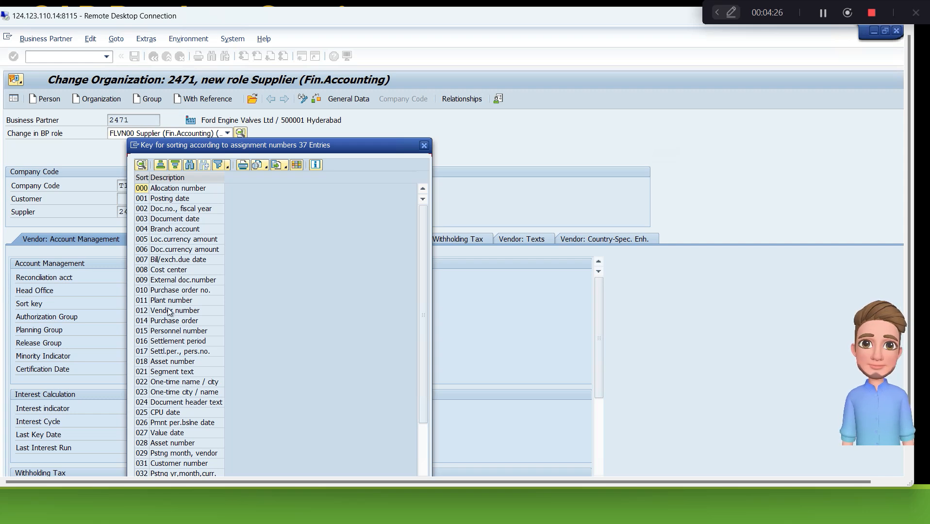
left_click(169, 312)
double_click(169, 311)
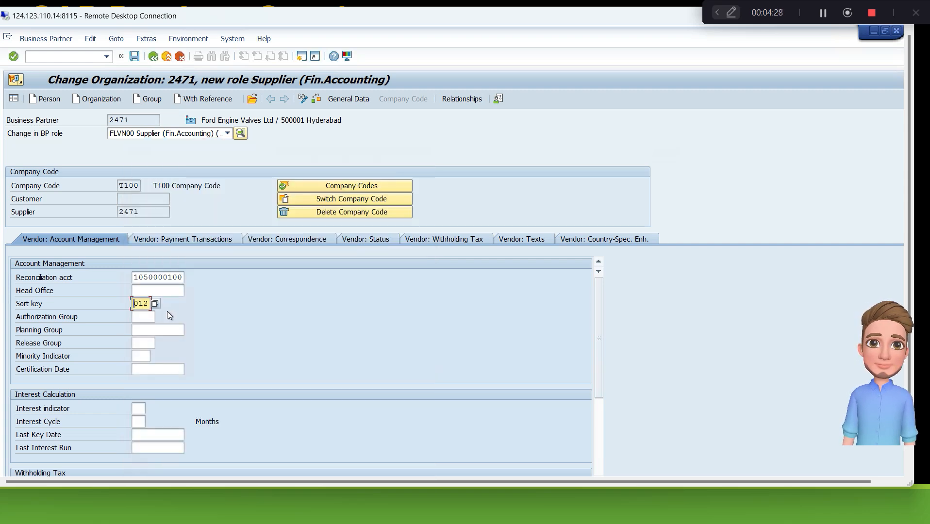
Set the supplier's company code terms of payment to 0001, payable immediately due net, in the payment transactions data.
scroll(167, 316, "down", 1)
scroll(167, 313, "down", 2)
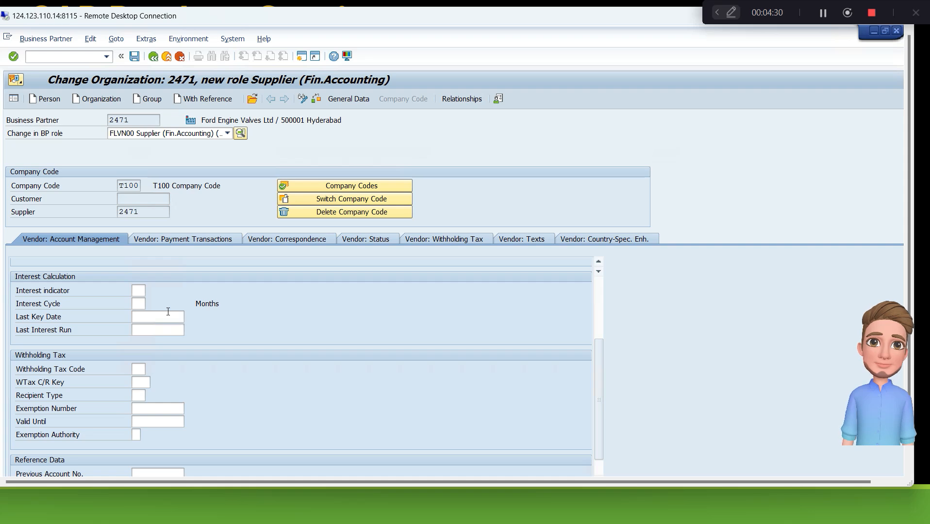
scroll(168, 314, "up", 3)
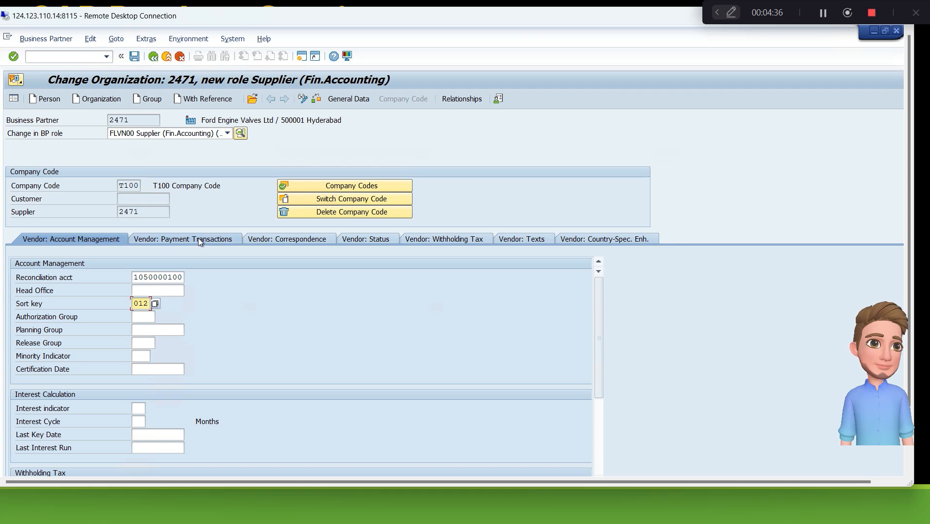
left_click(173, 240)
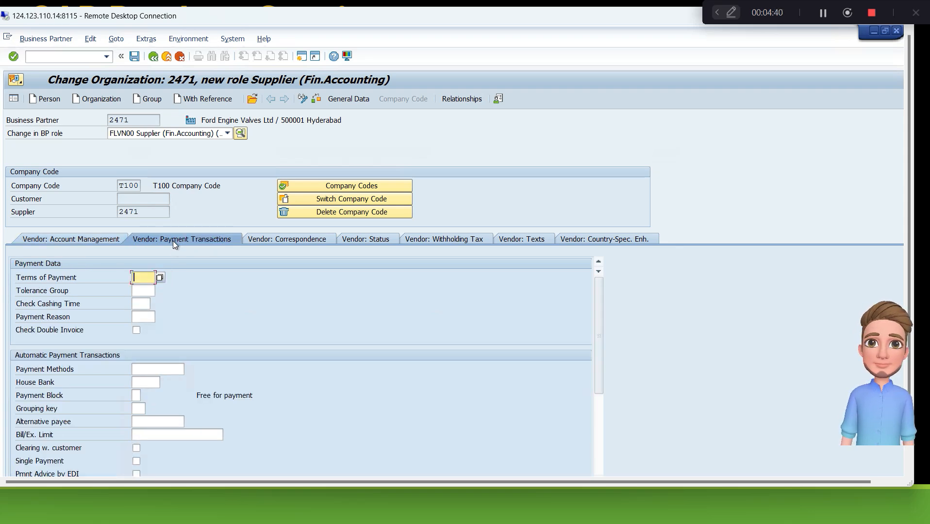
left_click(159, 278)
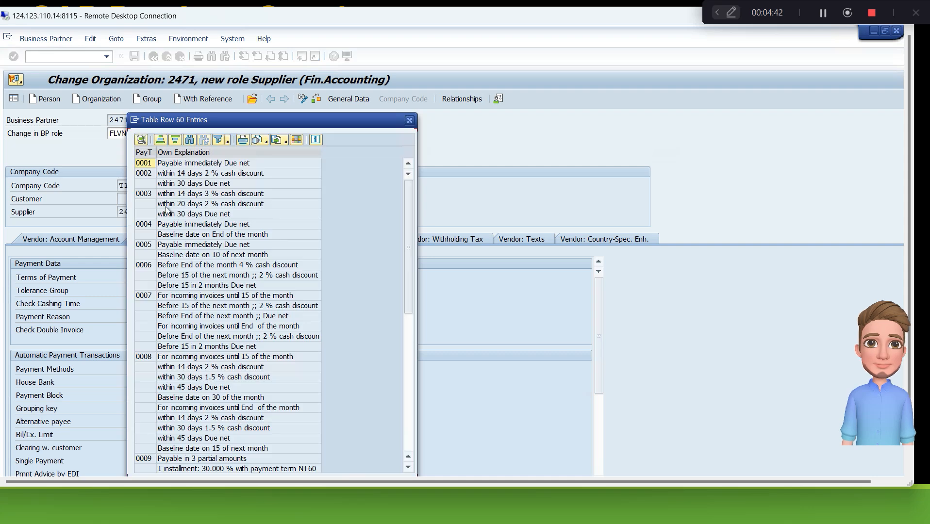
double_click(198, 164)
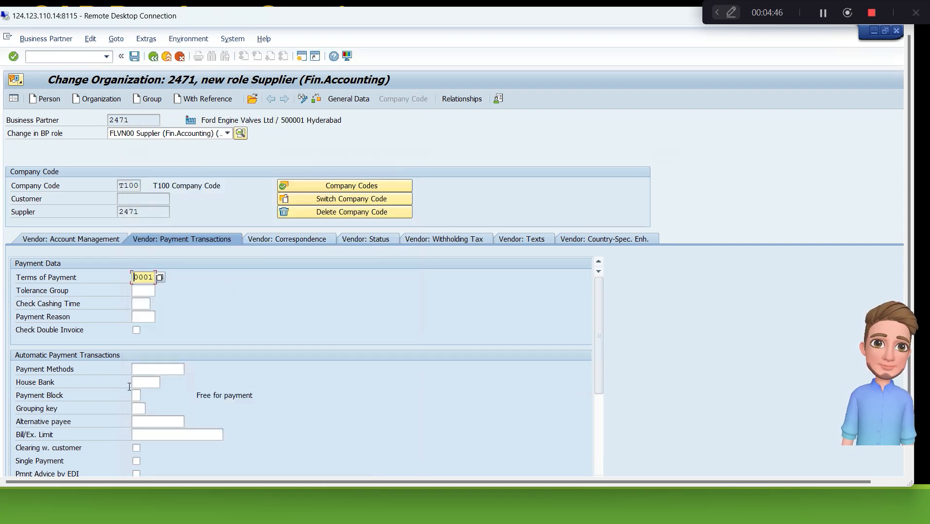
Review the vendor status and withholding tax data, return to account management, and save the Supplier (Fin.Accounting) role.
left_click(272, 238)
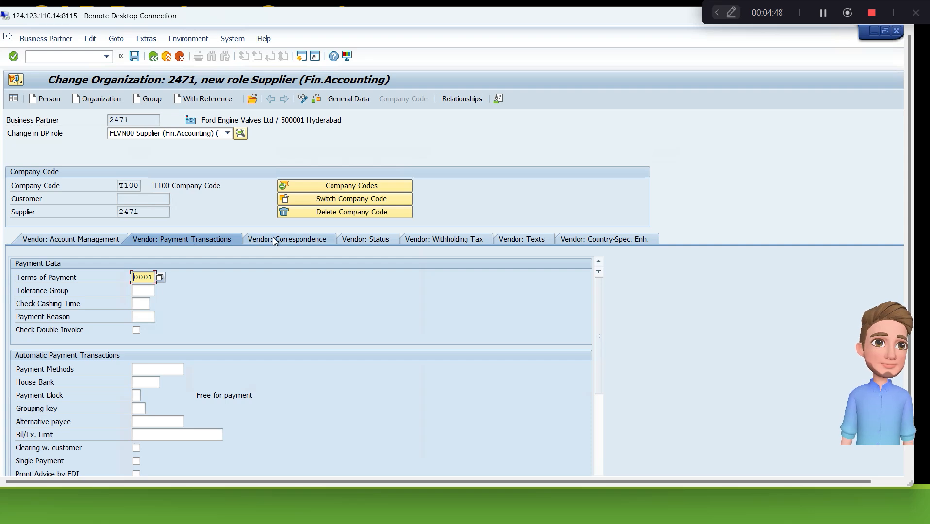
left_click(350, 238)
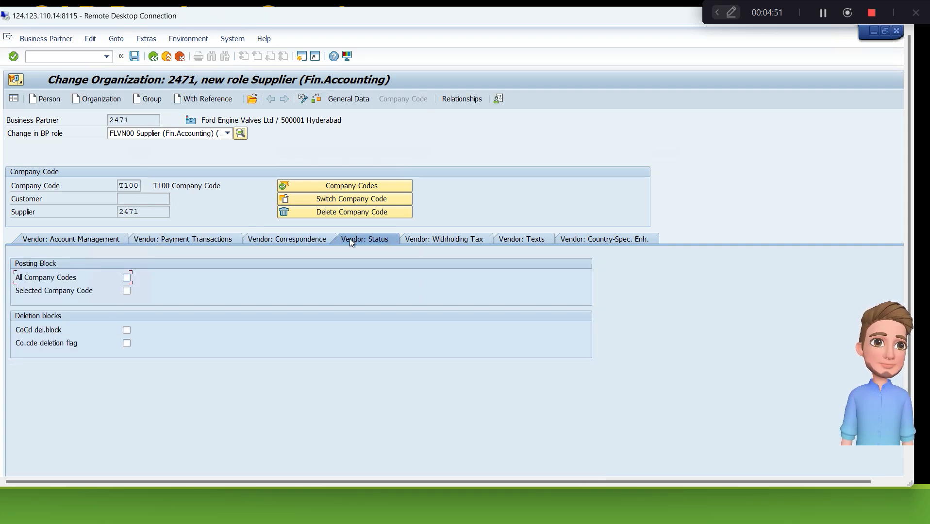
left_click(415, 239)
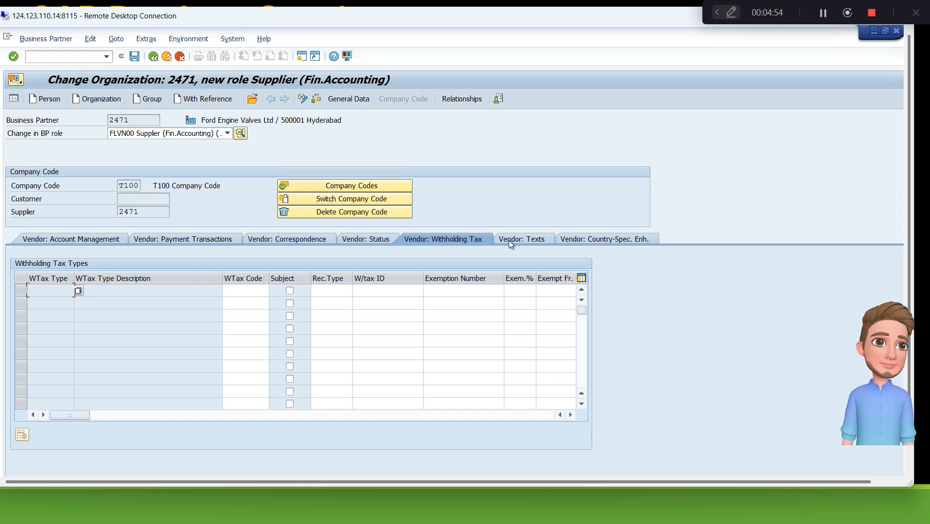
left_click(69, 239)
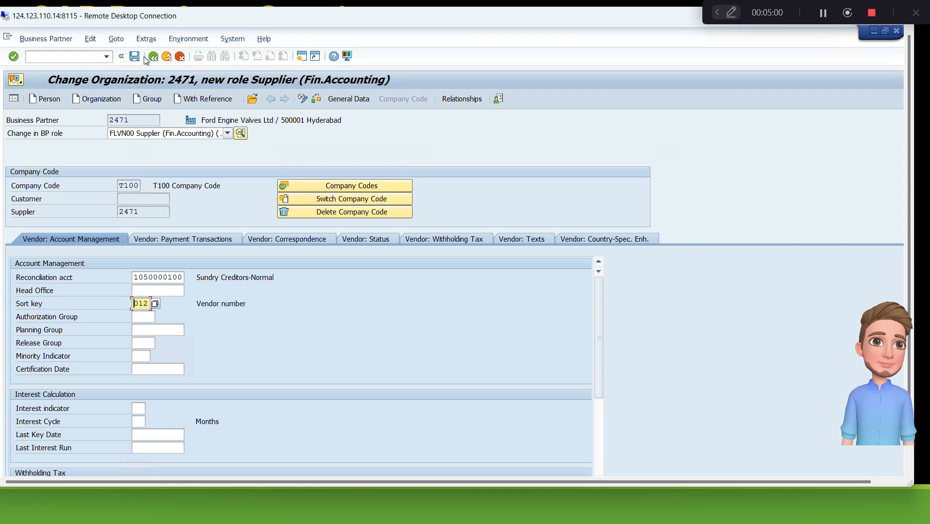
left_click(134, 56)
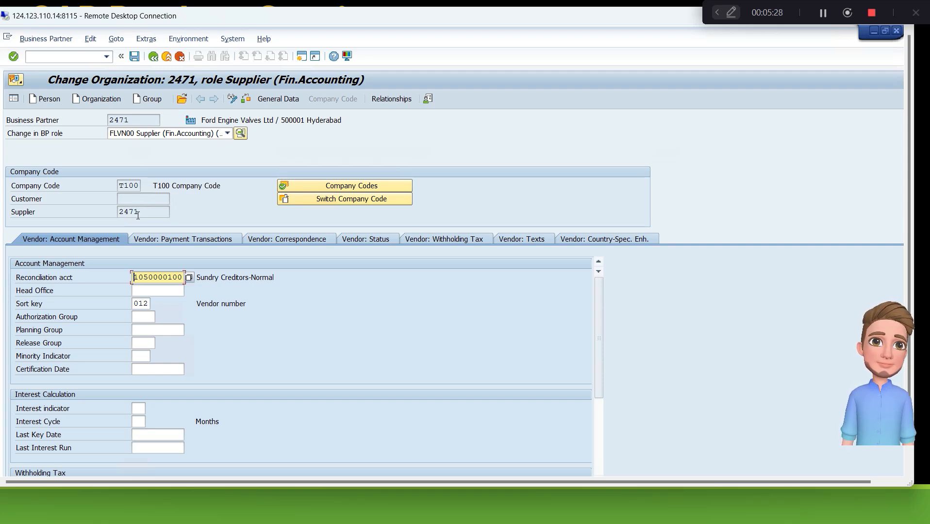
Switch the business partner to role FLVN01 Supplier and display its purchasing data.
left_click(226, 135)
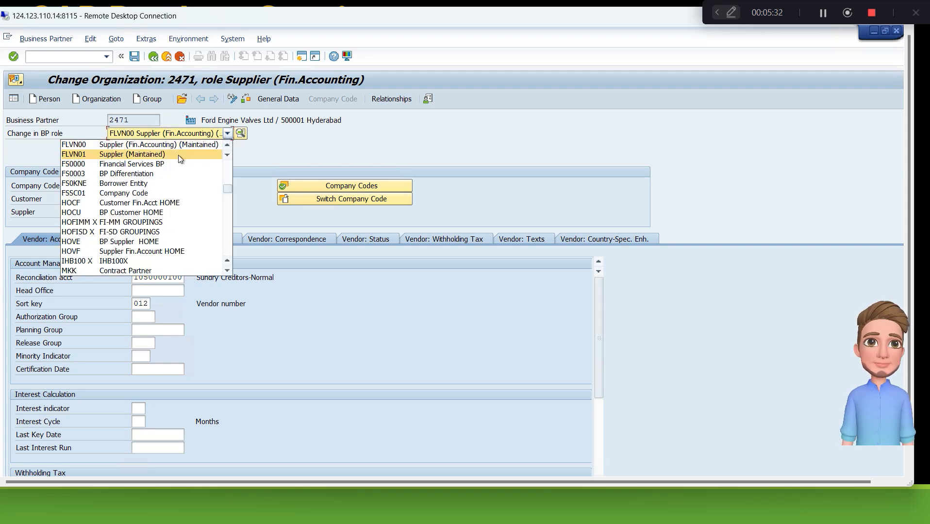
left_click(179, 155)
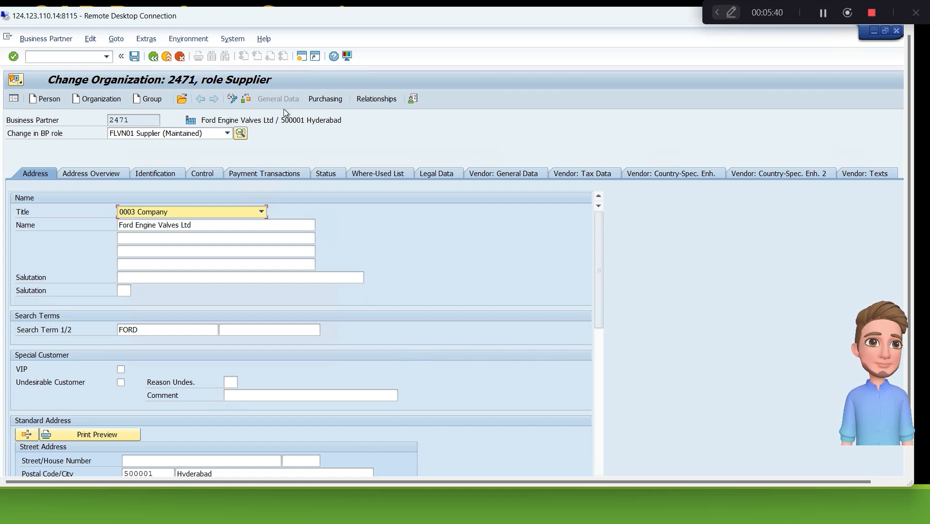
left_click(328, 99)
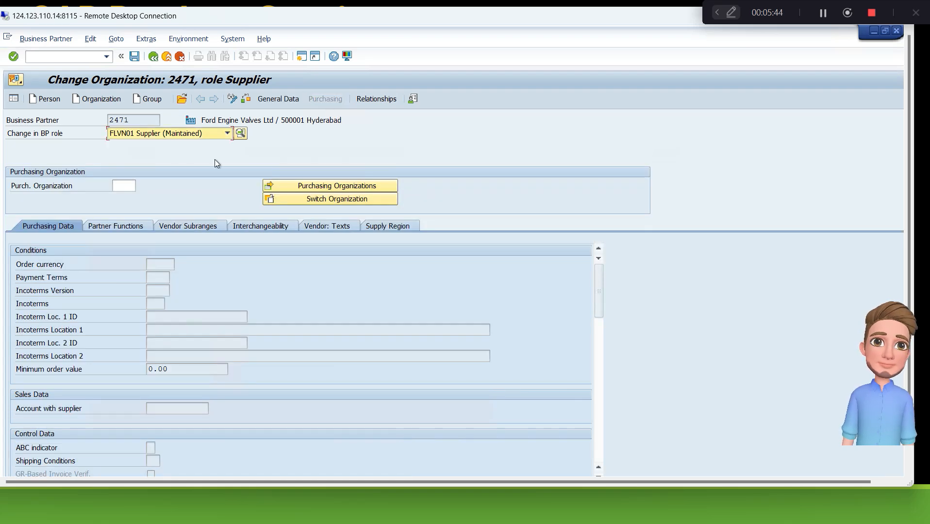
Enter purchasing organization T100 for the supplier and confirm it to enable its purchasing data.
left_click(128, 187)
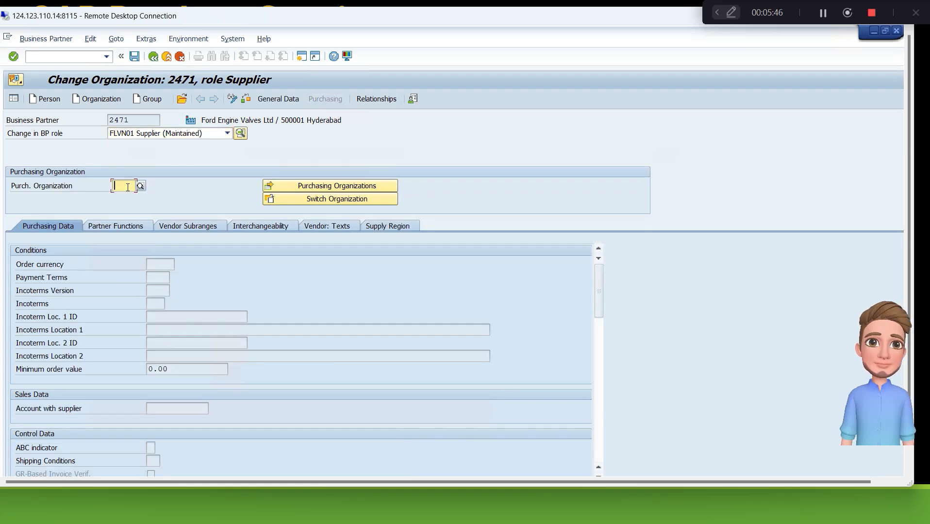
type("t10")
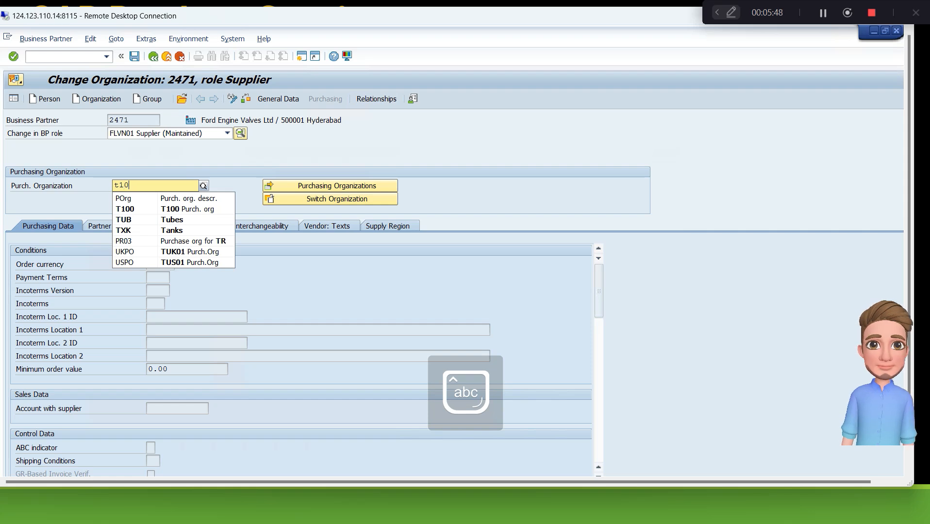
type("0")
key("BackSpace")
key("BackSpace")
key("BackSpace")
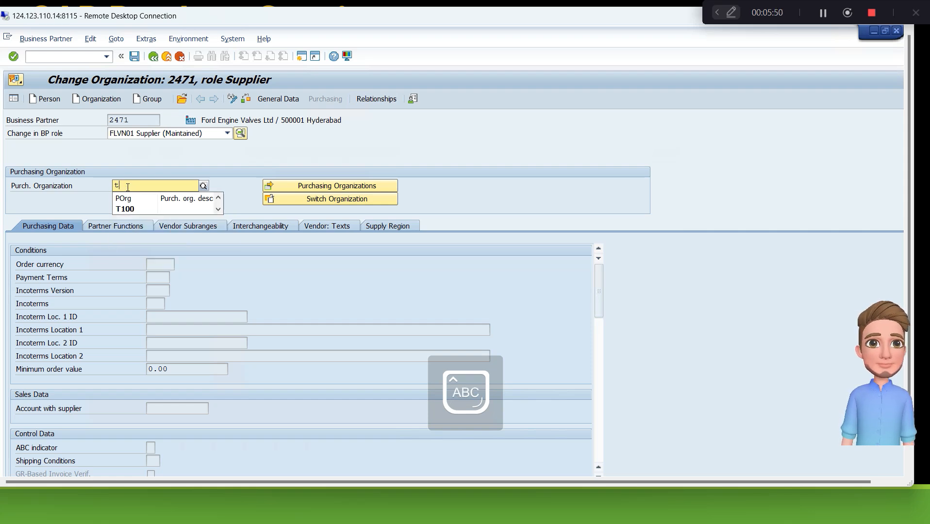
key("BackSpace")
type("T100")
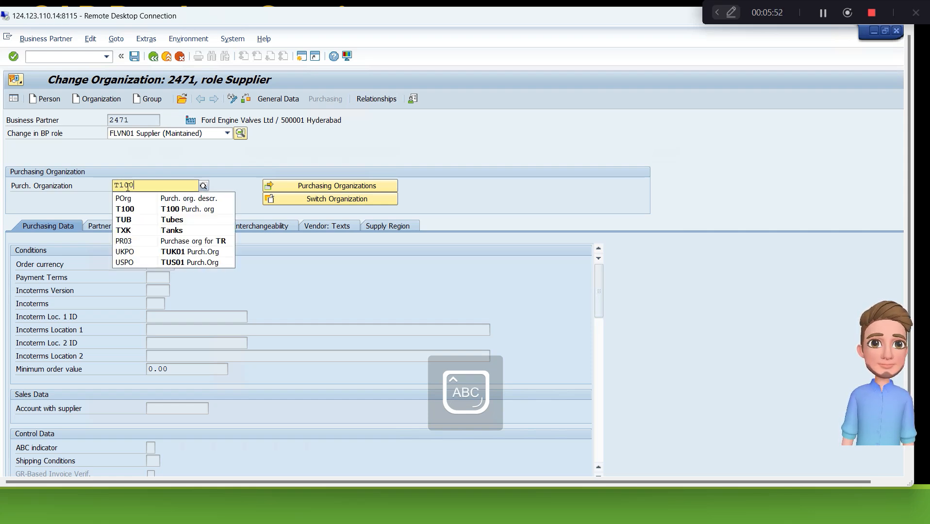
key("Return")
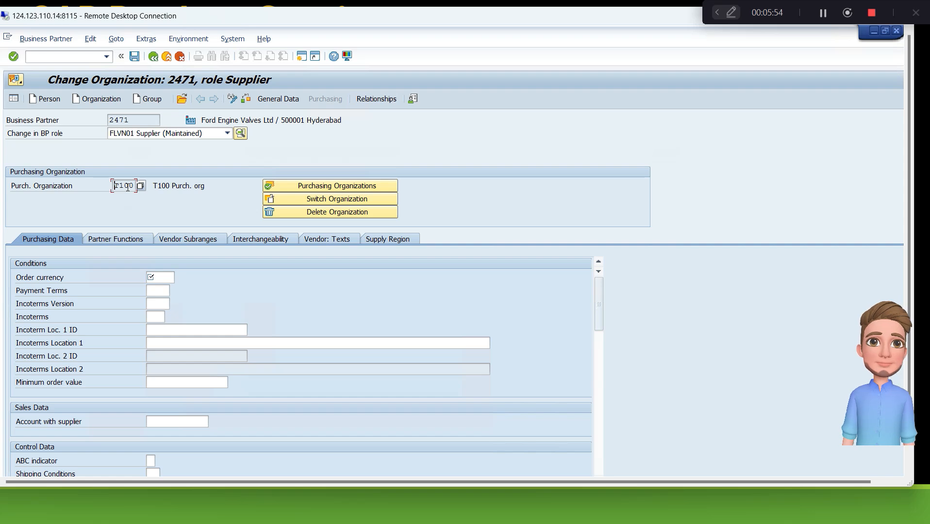
Set the order currency in the purchasing conditions to INR.
left_click(161, 279)
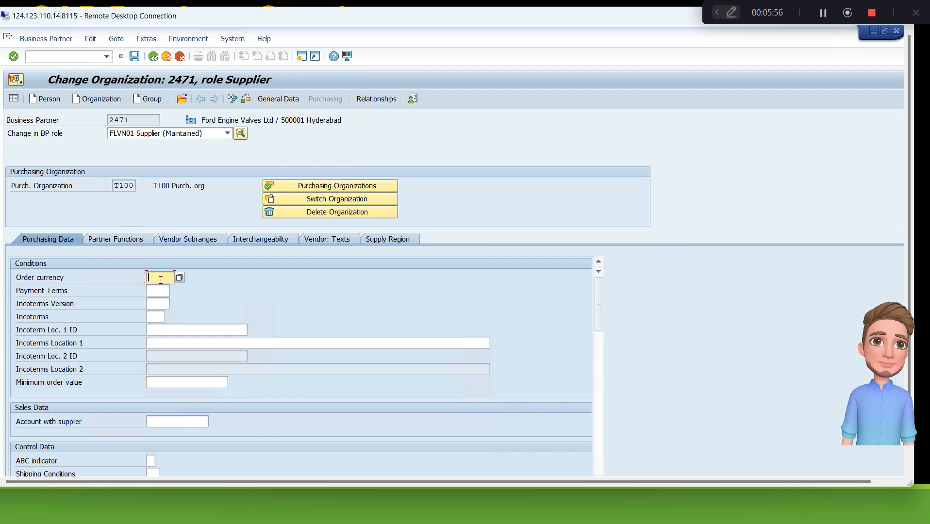
key("Caps_Lock")
type("i")
key("BackSpace")
key("Caps_Lock")
type("INR")
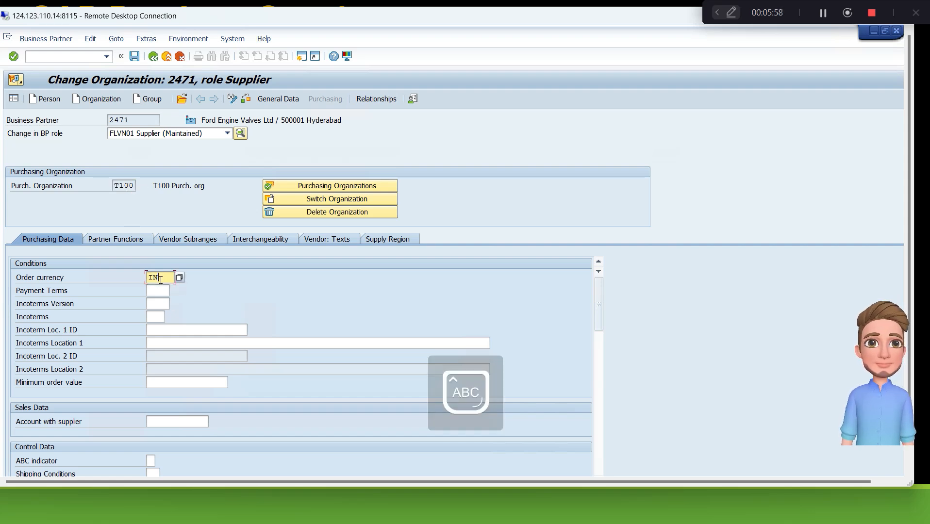
key("Return")
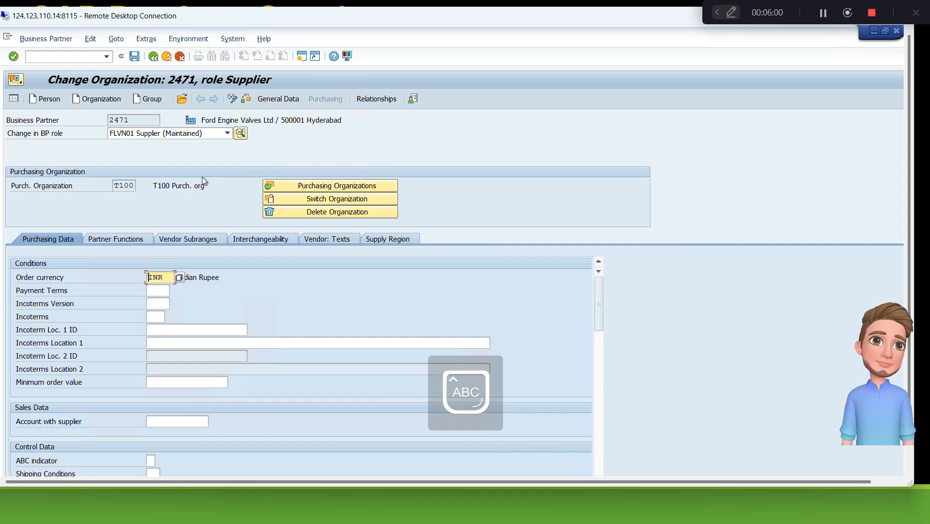
Set the purchasing payment terms to 0001 from the list of possible values and the Incoterms to FOB.
left_click(164, 290)
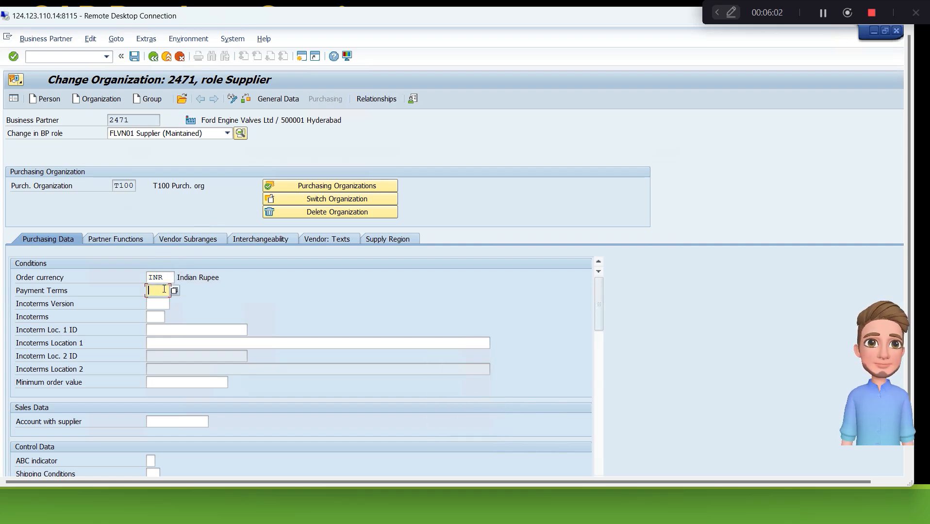
left_click(176, 291)
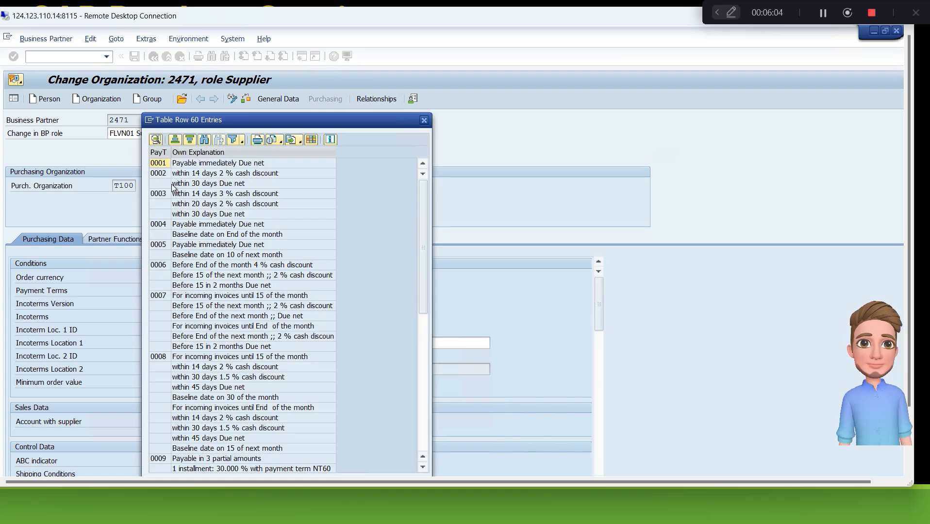
left_click(165, 164)
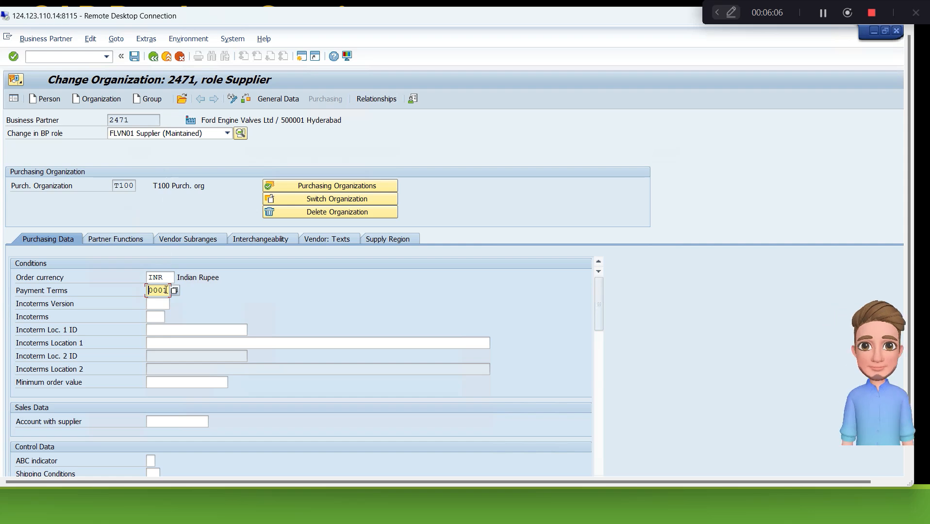
left_click(158, 317)
key("Caps_Lock")
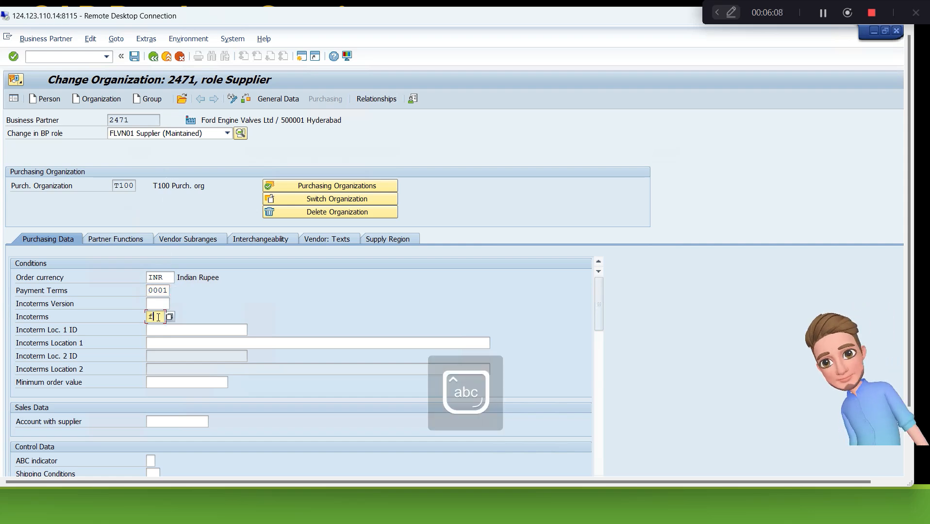
type("FOB")
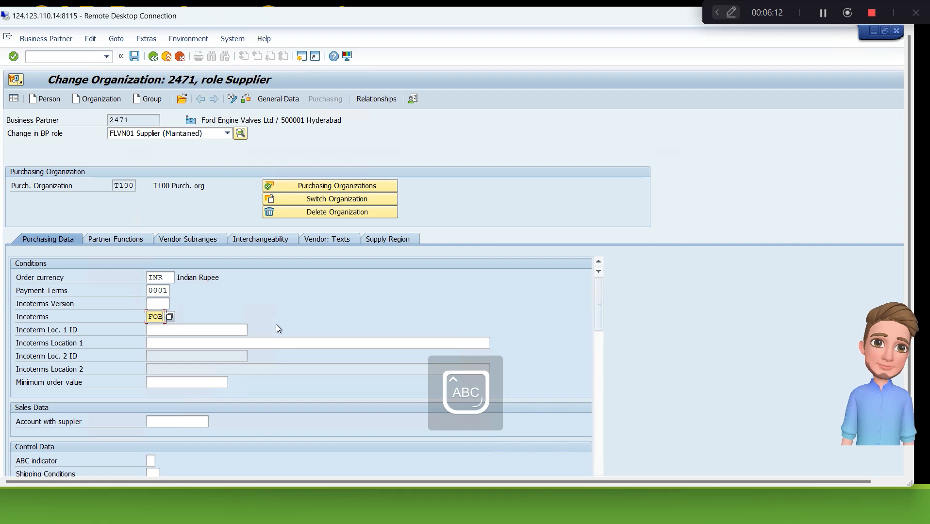
left_click(303, 305)
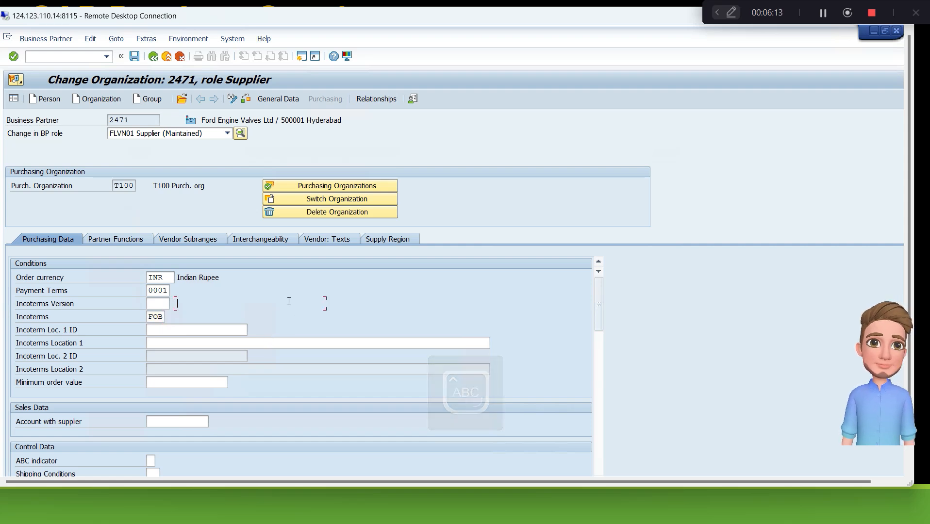
View the partner functions, return to the purchasing data, and enter Hyderabad as Incoterms Location 1.
left_click(119, 237)
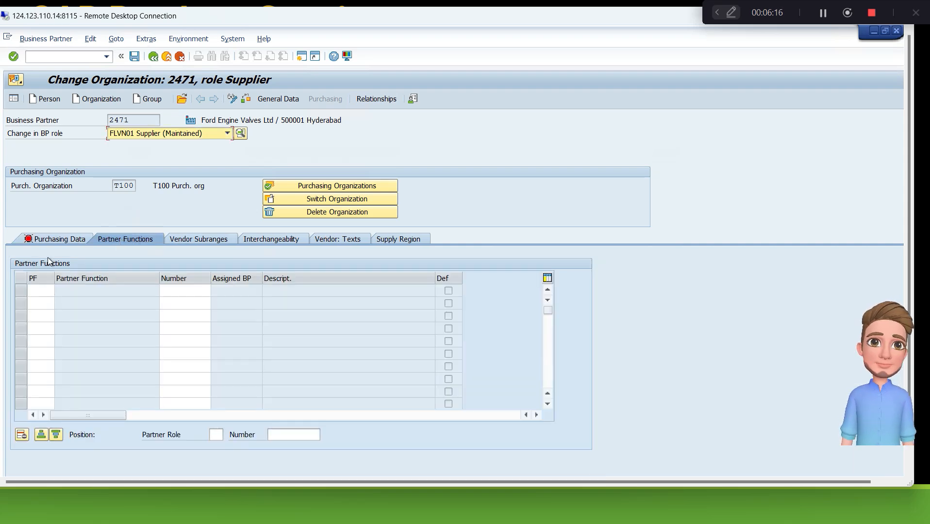
left_click(47, 240)
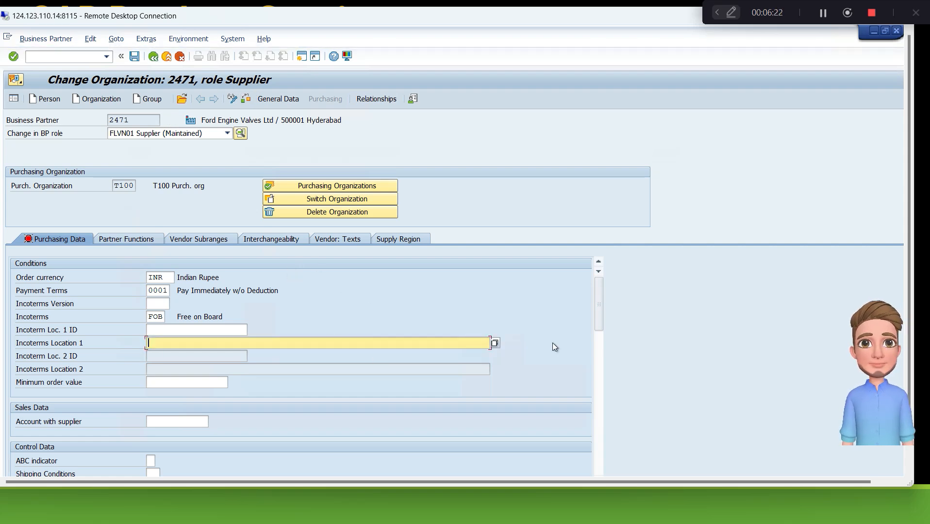
left_click_drag(911, 244, 908, 294)
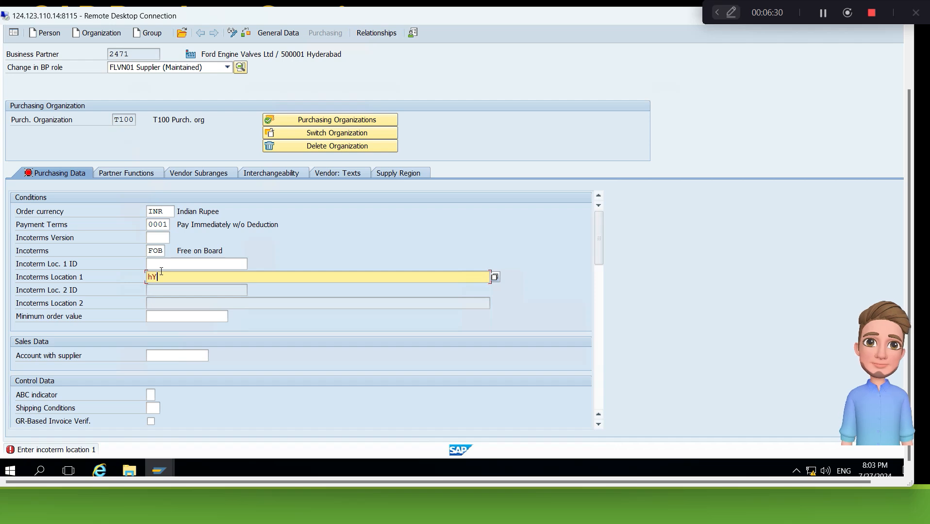
type("Hyderabad")
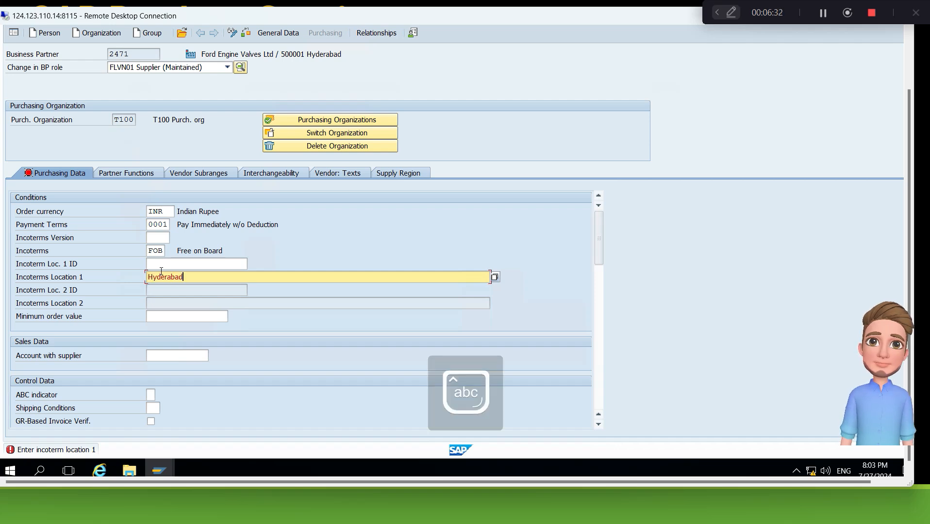
key("Return")
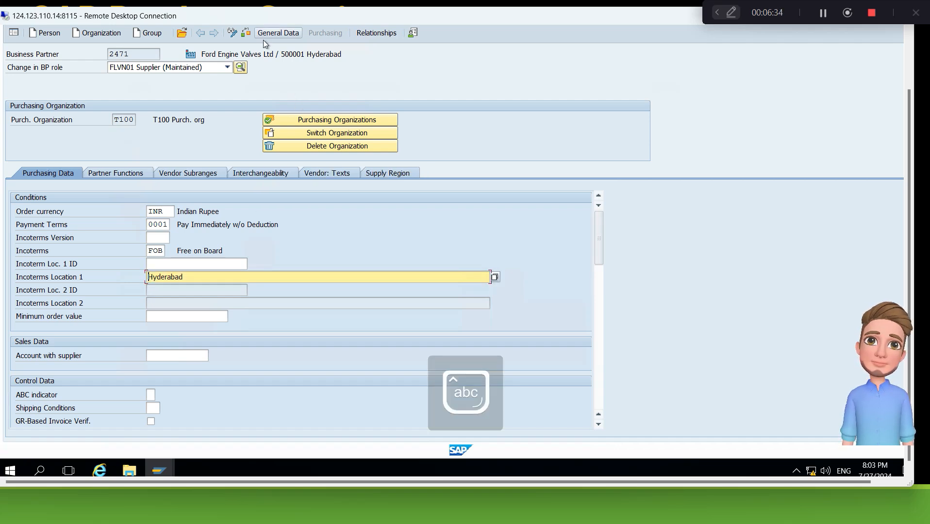
Check the business partner data for errors and save the Supplier role with its purchasing data.
left_click(247, 34)
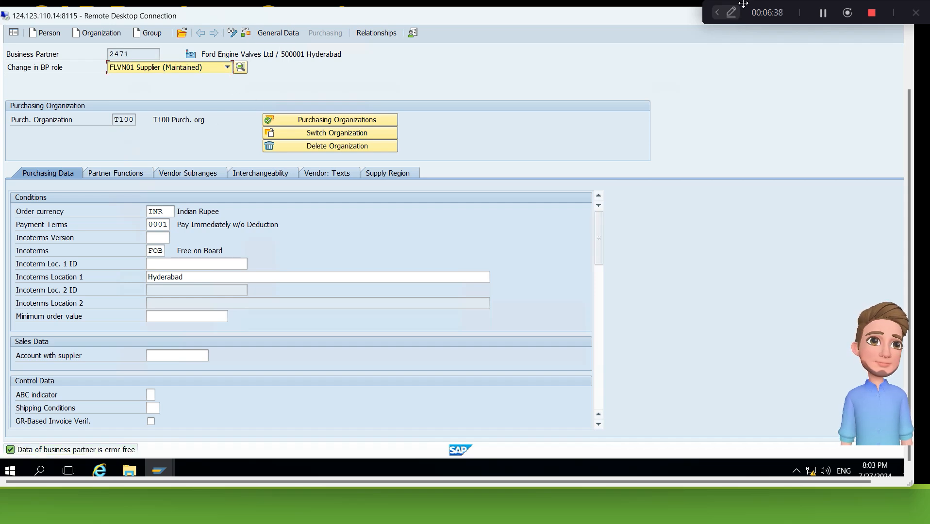
left_click(907, 53)
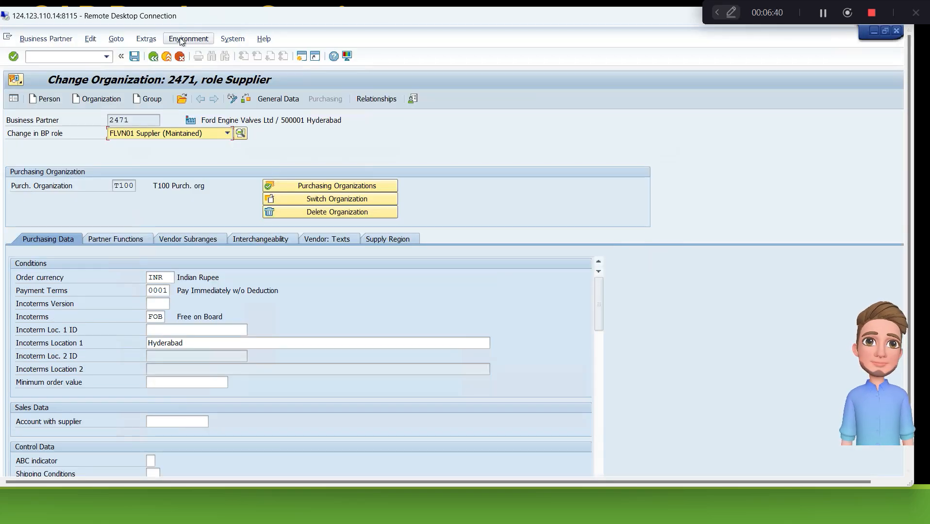
left_click(135, 57)
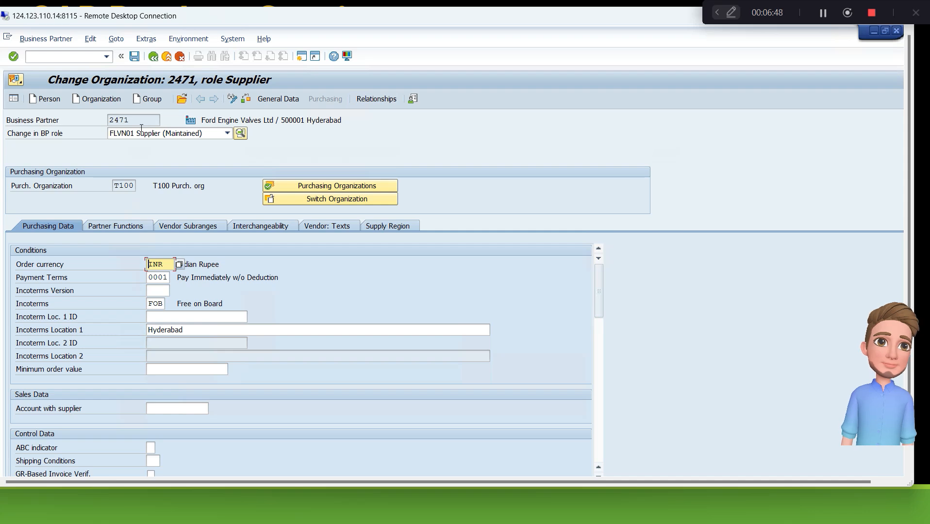
Select the role FLCU00 Customer (Fin.Accounting) for Ford Engine Valves Ltd.
left_click(228, 134)
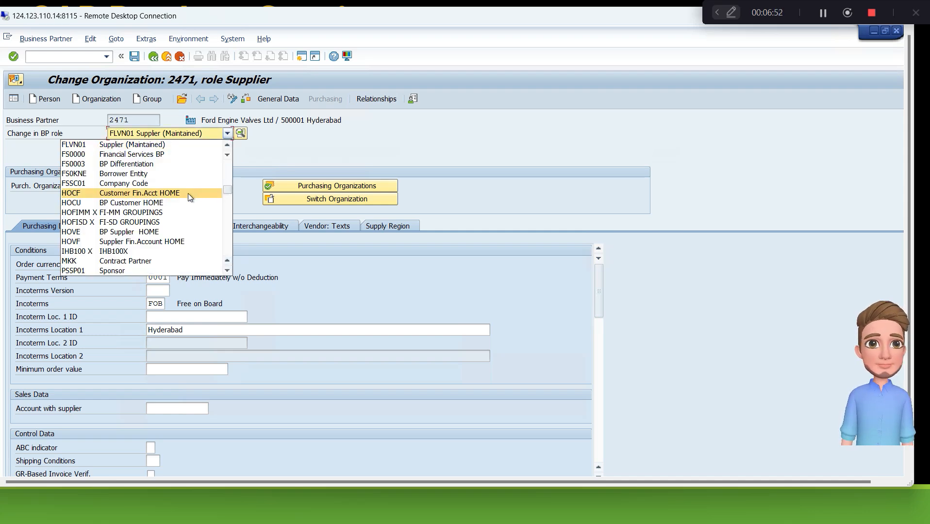
scroll(189, 193, "down", 1)
scroll(188, 196, "down", 1)
scroll(188, 196, "up", 3)
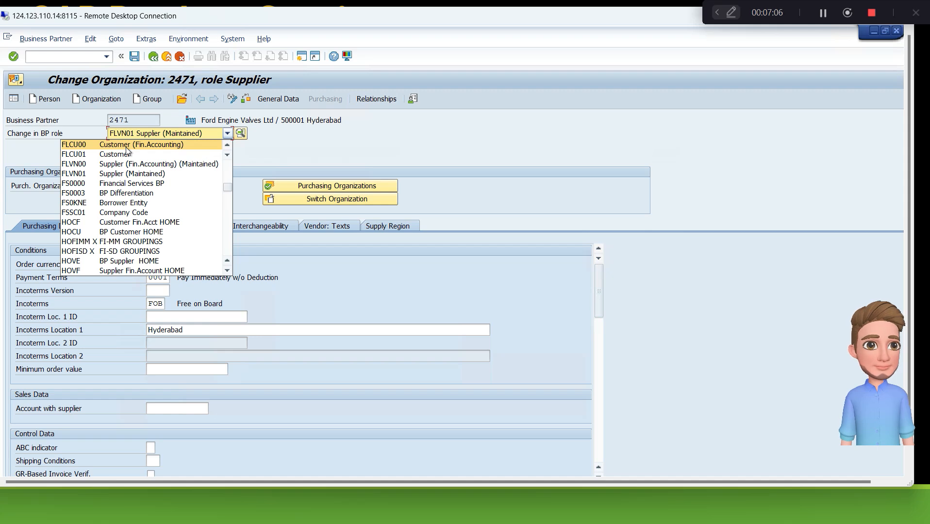
left_click(126, 145)
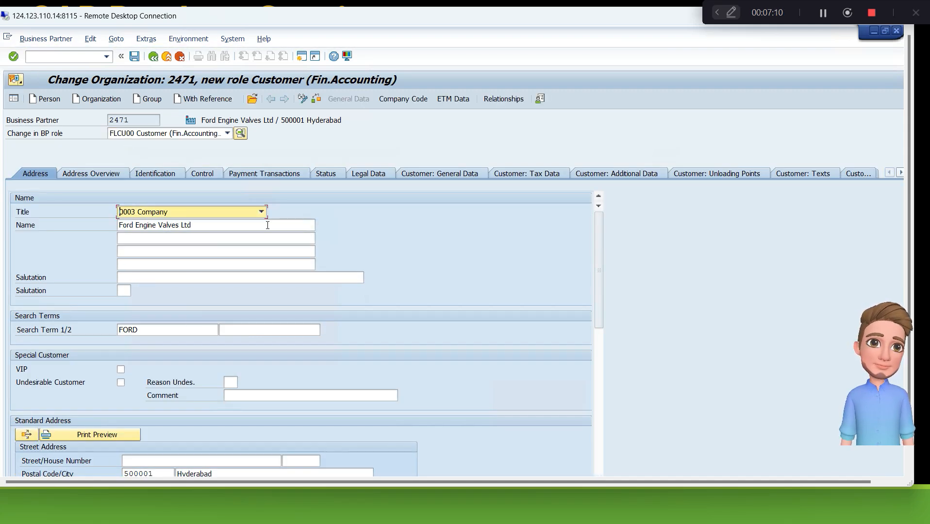
Open the customer role's company code data for company code T100.
left_click(393, 96)
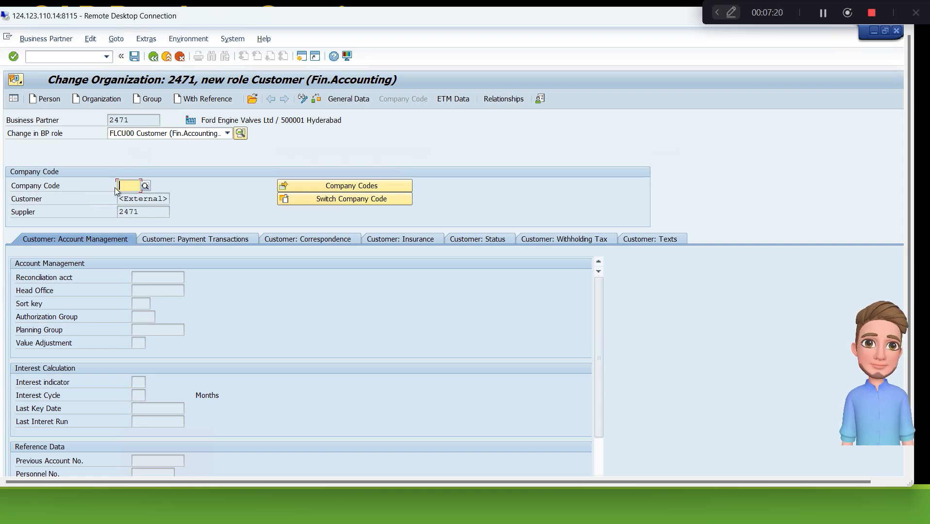
type("t100")
key("Return")
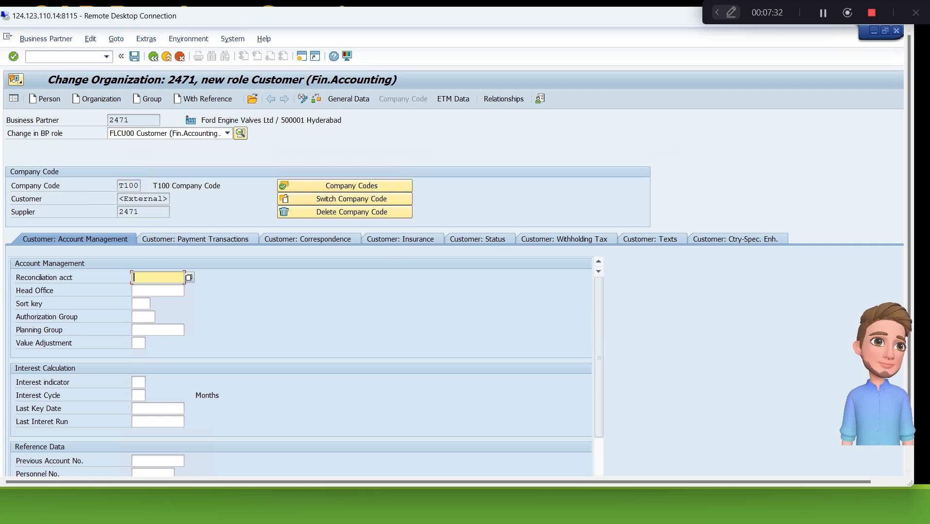
Show the remote desktop full screen, switch to the other SAP session and start transaction FS00.
left_click_drag(906, 126, 887, 106)
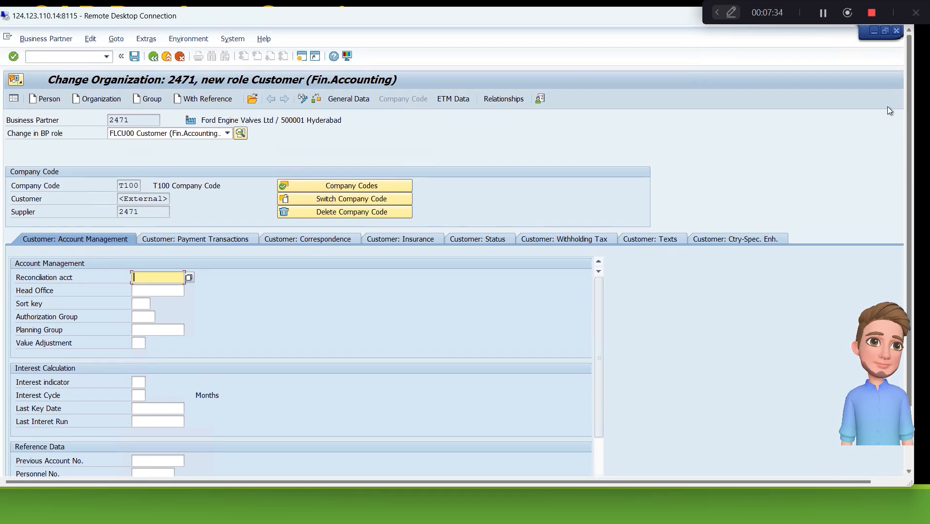
double_click(521, 15)
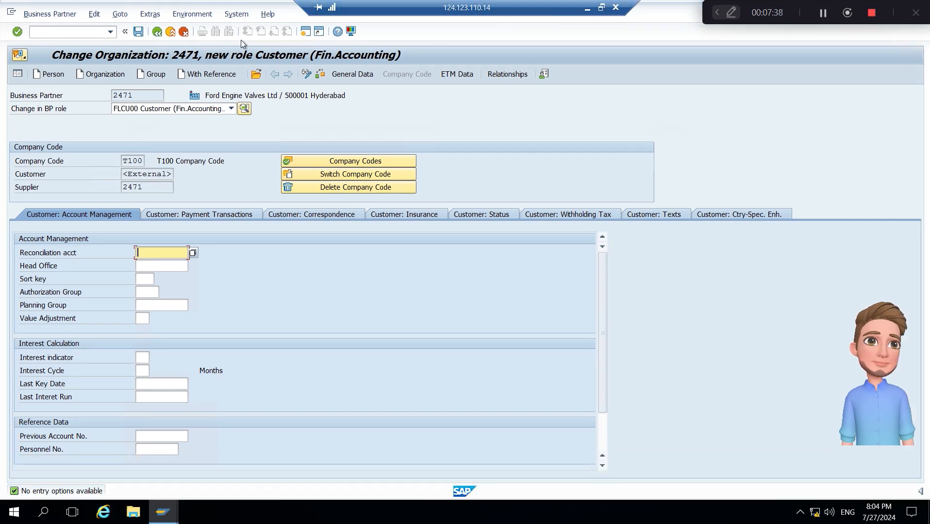
key("alt+Tab")
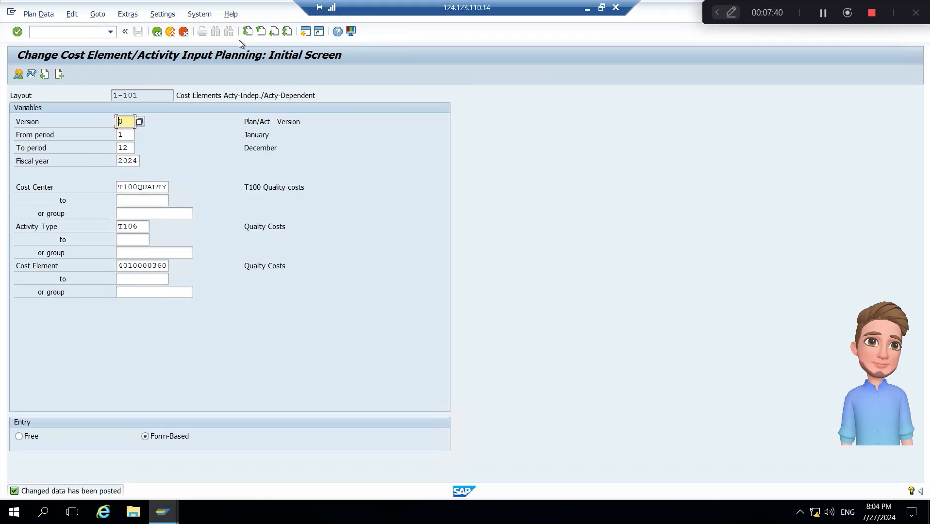
left_click(62, 30)
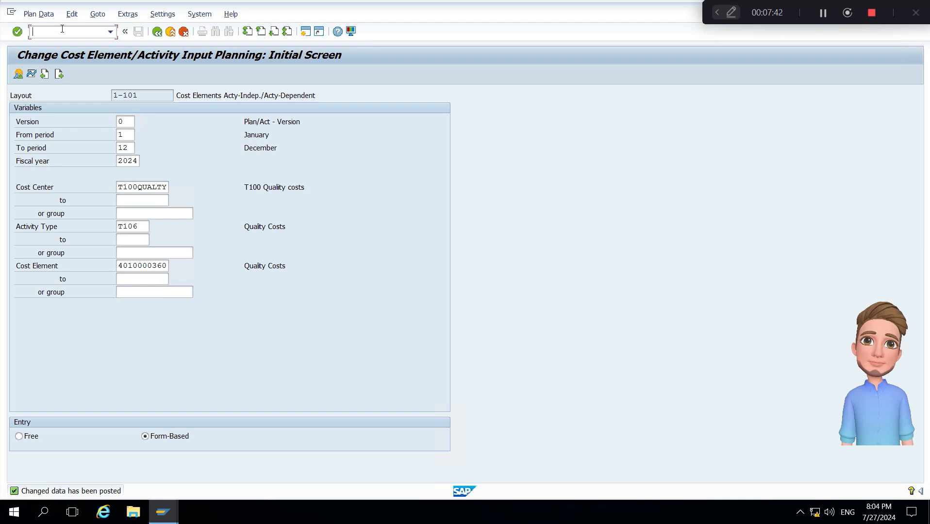
type("/nfs00")
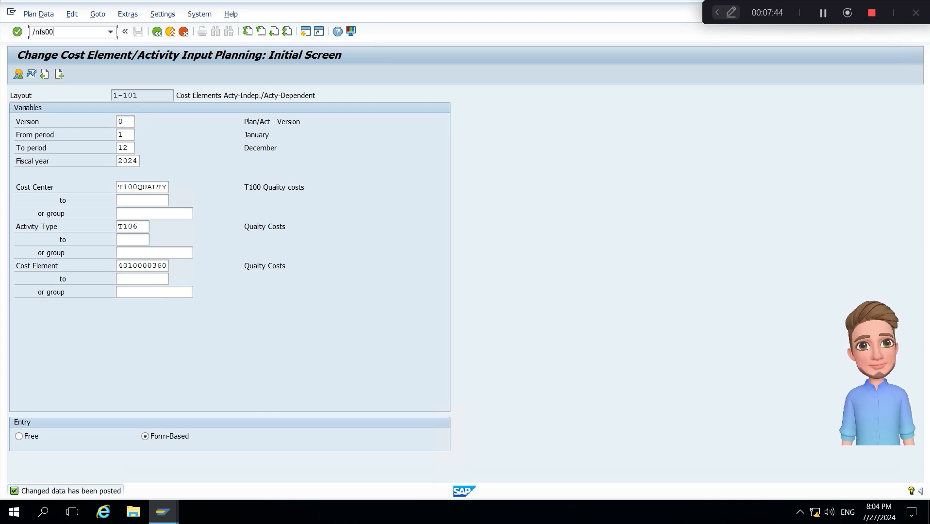
key("Return")
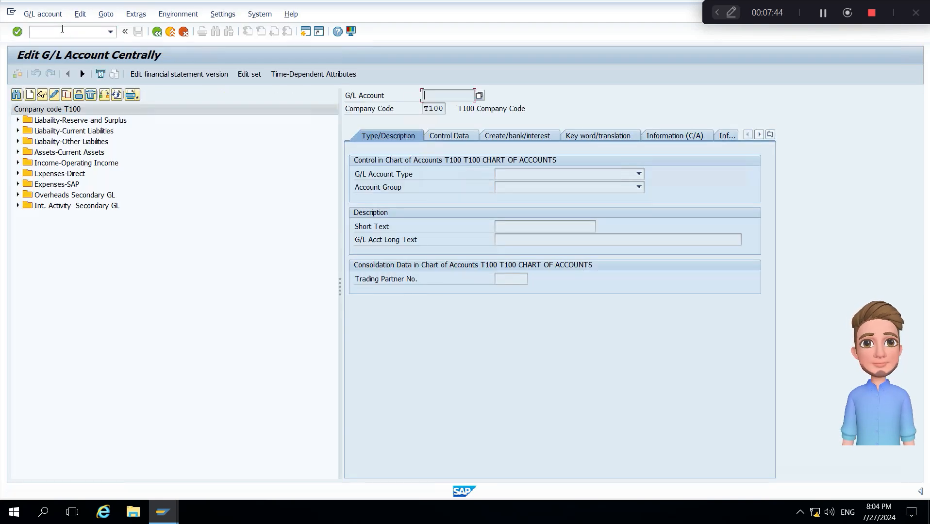
Look through the G/L accounts under Assets-Current Assets for company code T100.
left_click(52, 133)
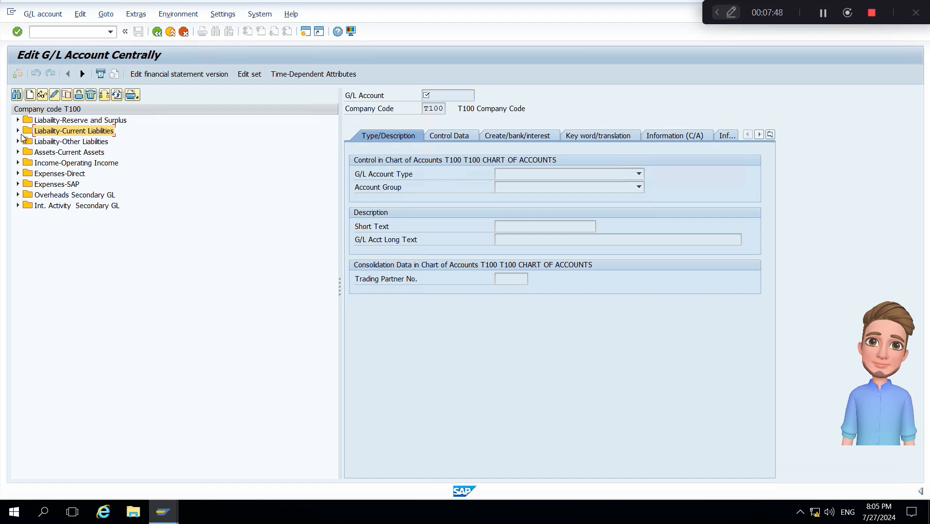
left_click(63, 154)
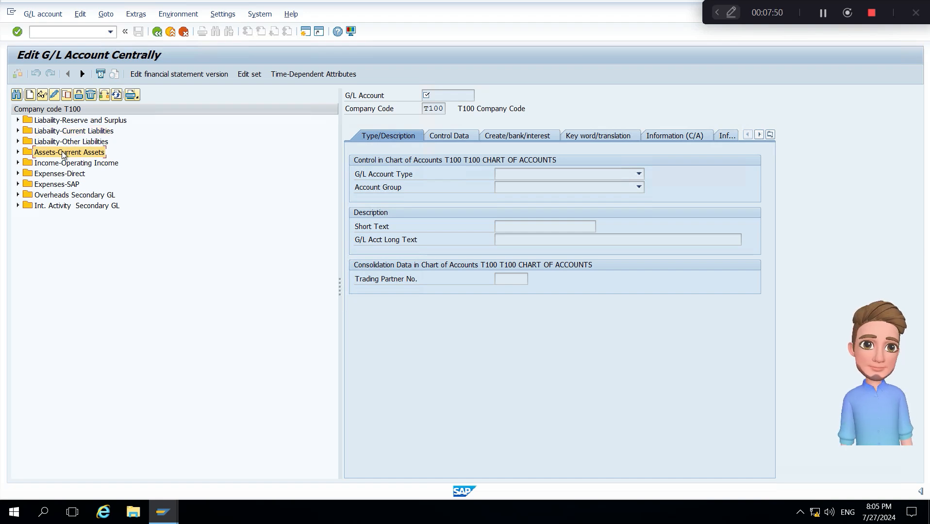
double_click(64, 153)
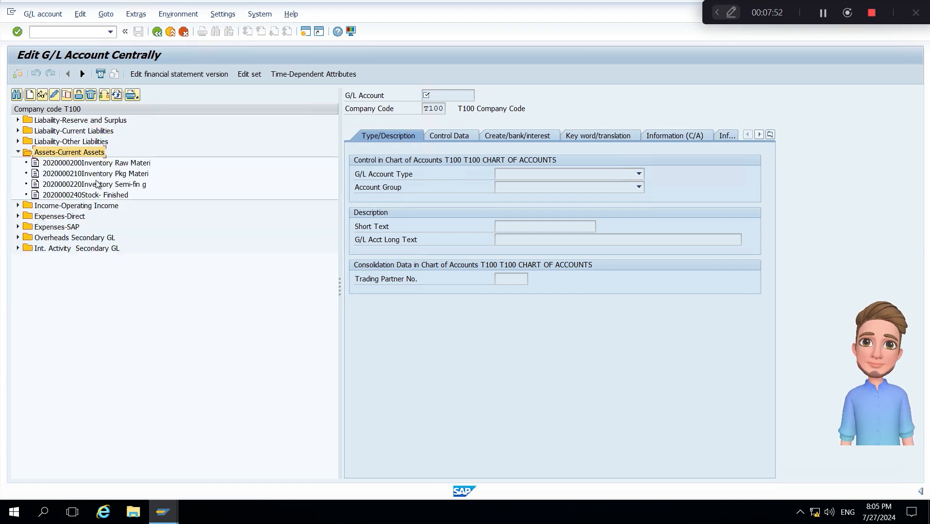
Change the account list to company code K100 and expand its Assets-Current Assets group.
left_click(105, 95)
type("k100")
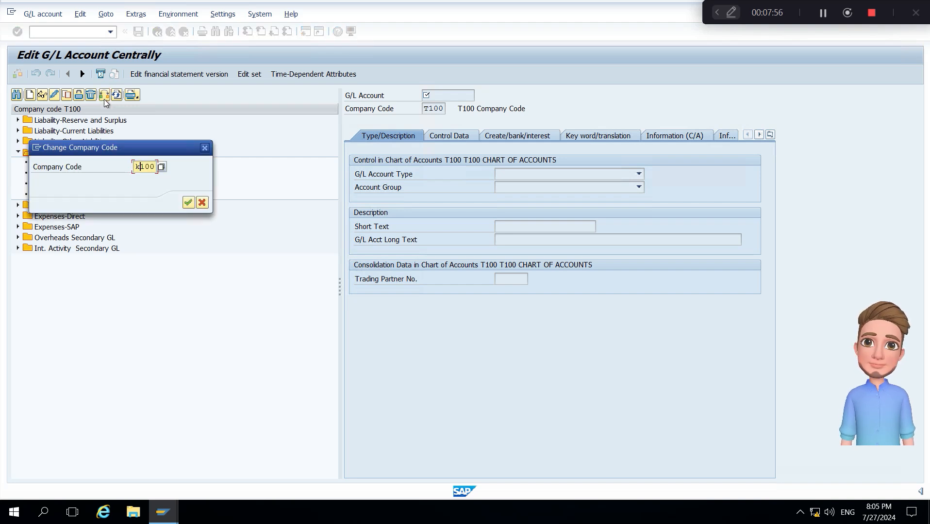
key("Return")
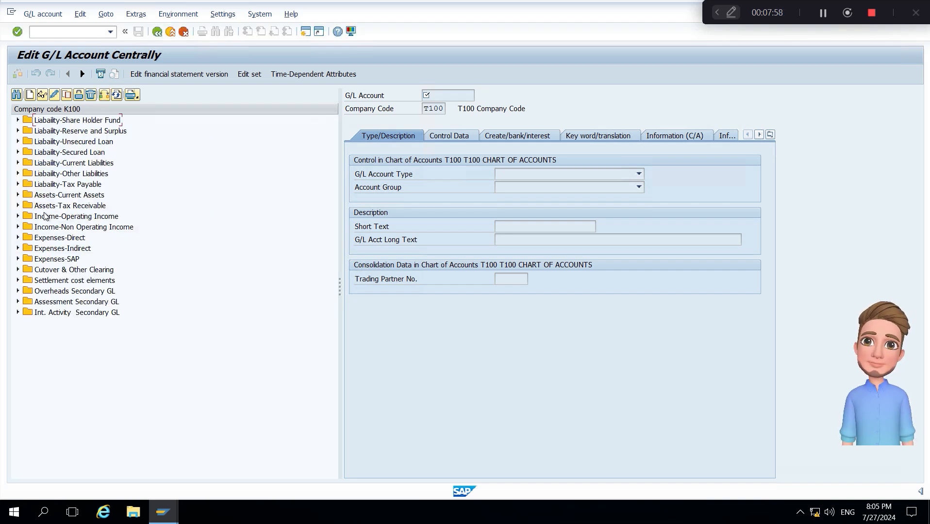
double_click(54, 196)
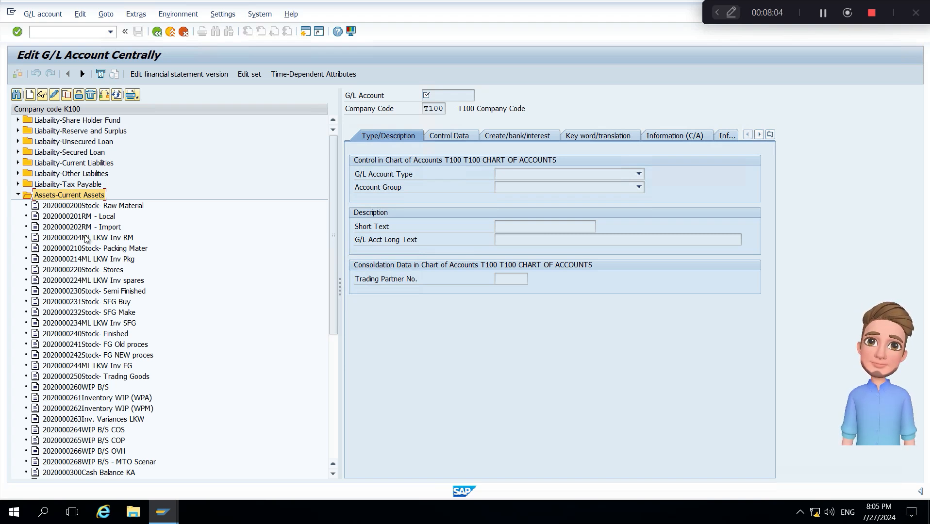
Find and display the Sundry Debtors-Norma G/L account among the current assets of company code K100.
scroll(91, 242, "down", 5)
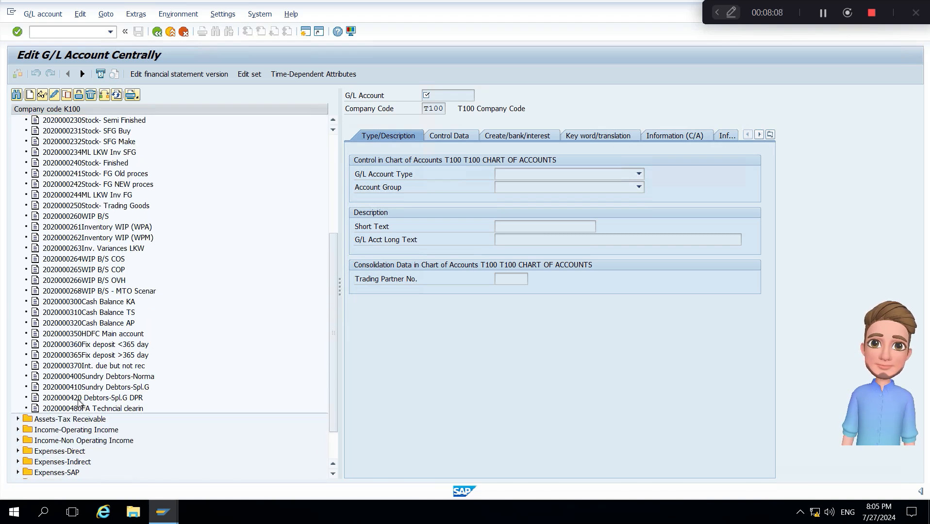
left_click(79, 399)
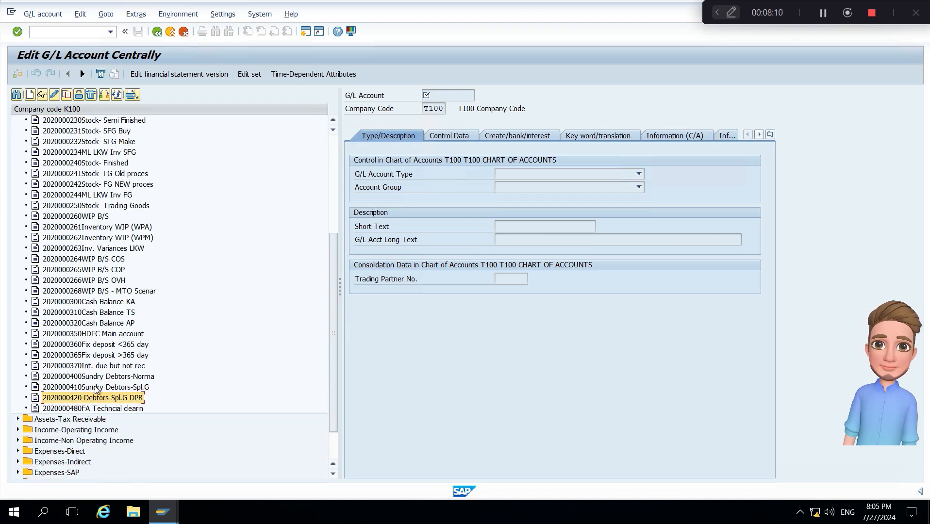
left_click(97, 388)
left_click(94, 380)
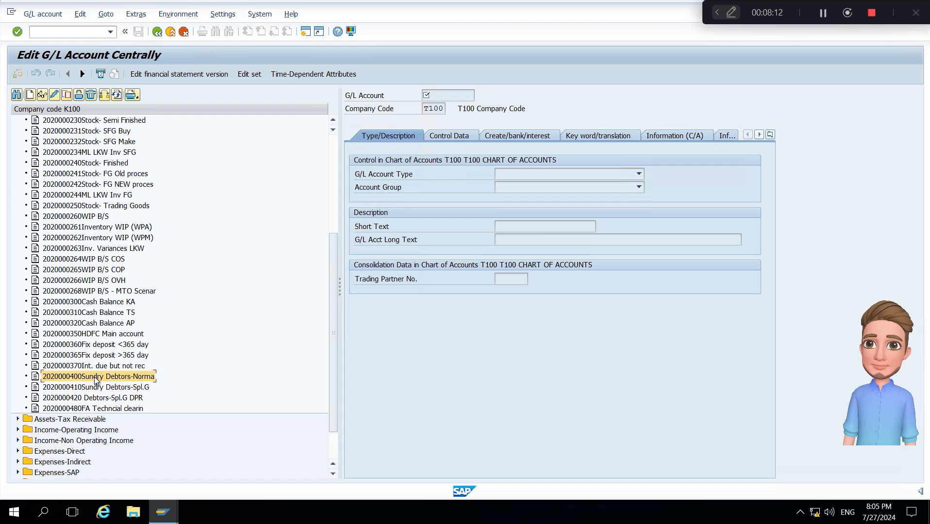
double_click(95, 381)
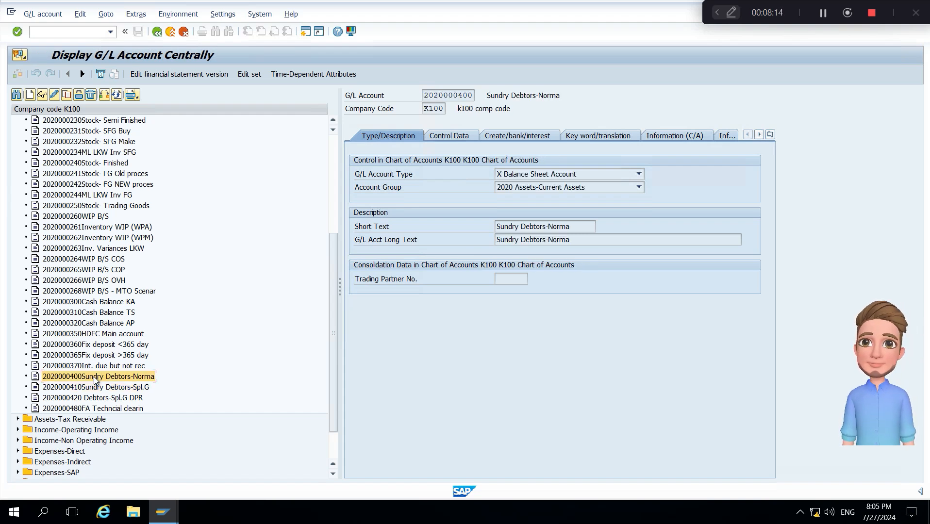
Copy the Sundry Debtors-Norma account from company code K100 to T100, keeping the same G/L account number.
left_click(66, 95)
key("Tab")
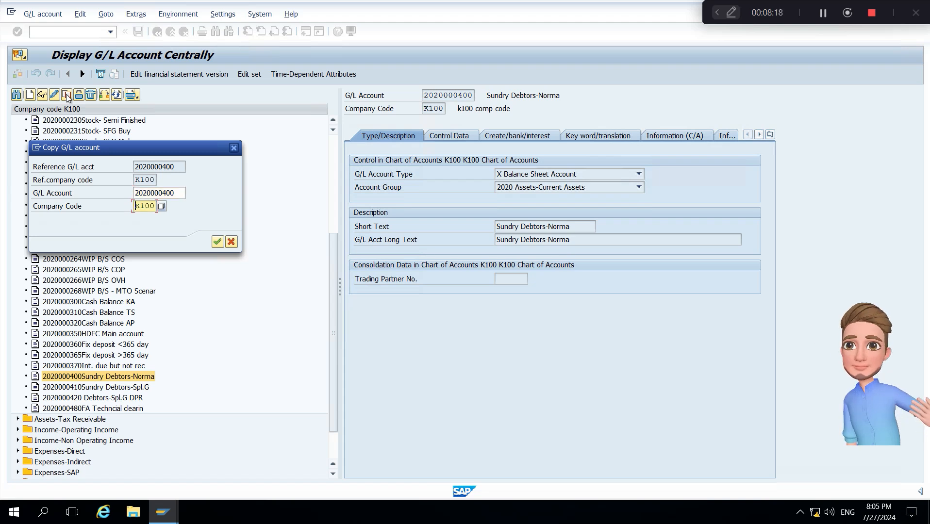
type("T")
key("Return")
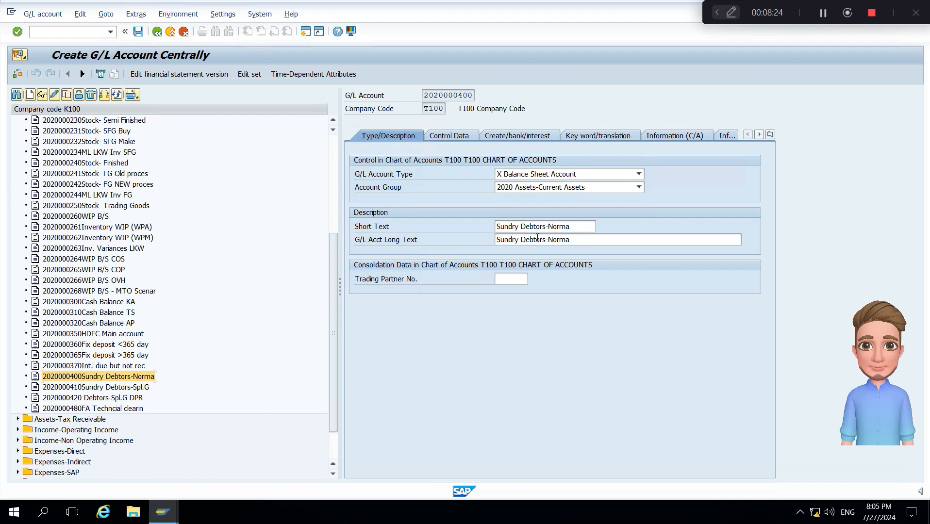
Try to save the copied account with Balances in Local Crcy Only enabled, after reviewing its document creation settings.
left_click(457, 136)
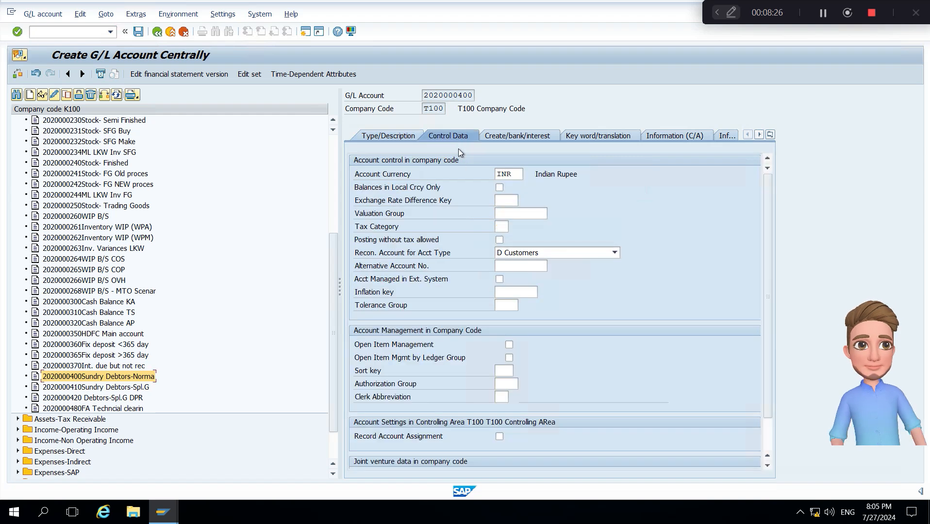
left_click(499, 188)
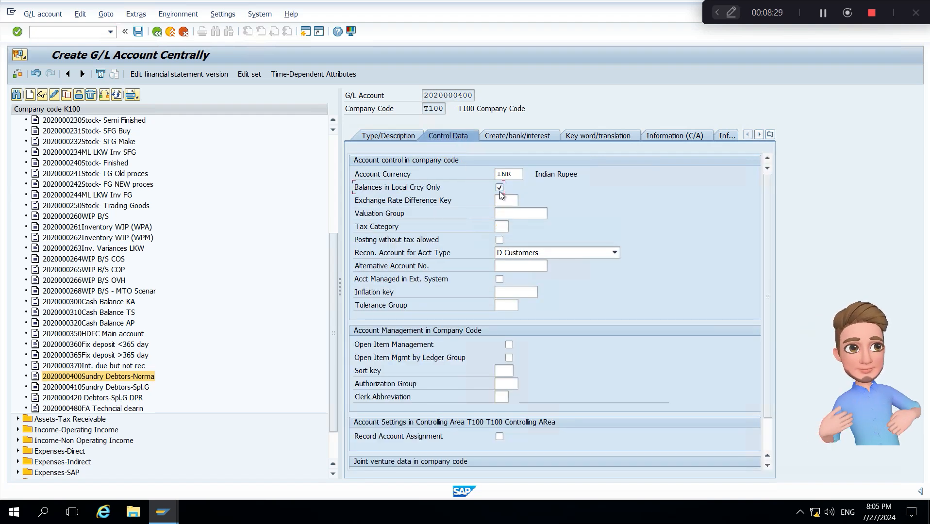
left_click(496, 138)
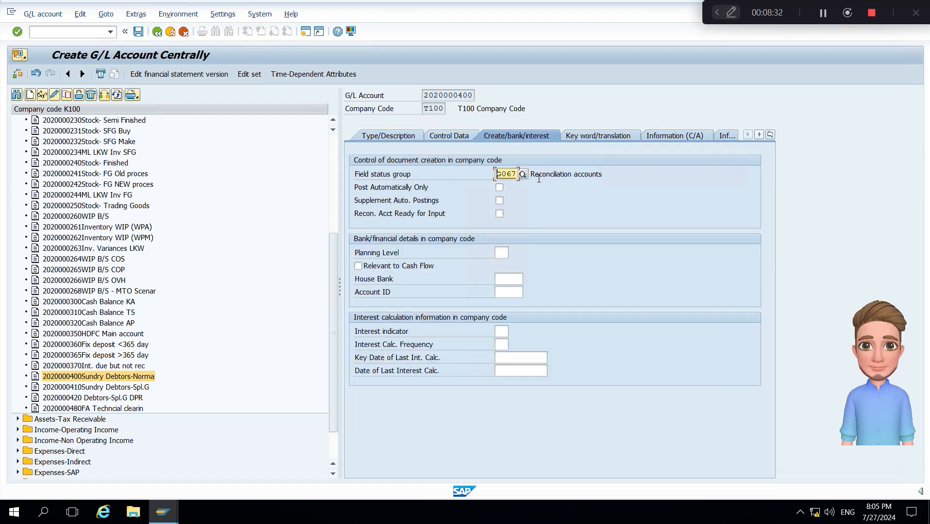
left_click(500, 188)
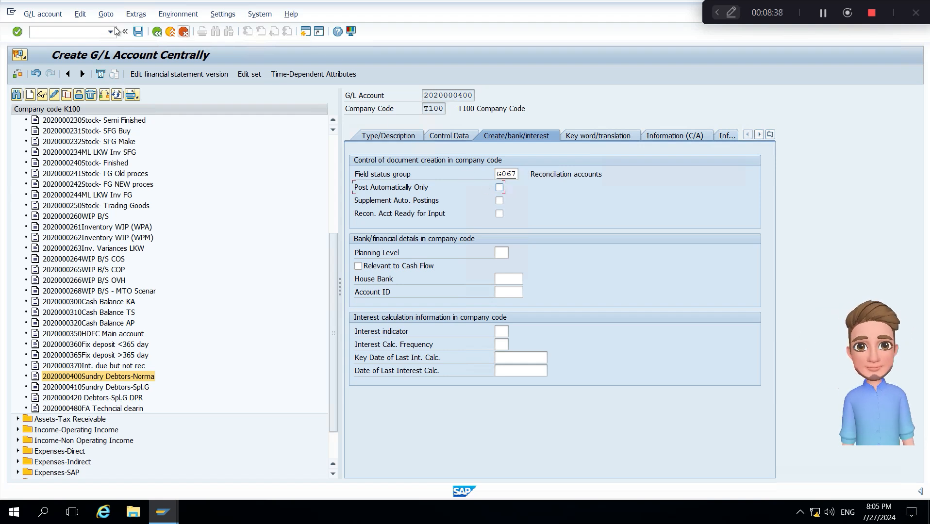
left_click(139, 31)
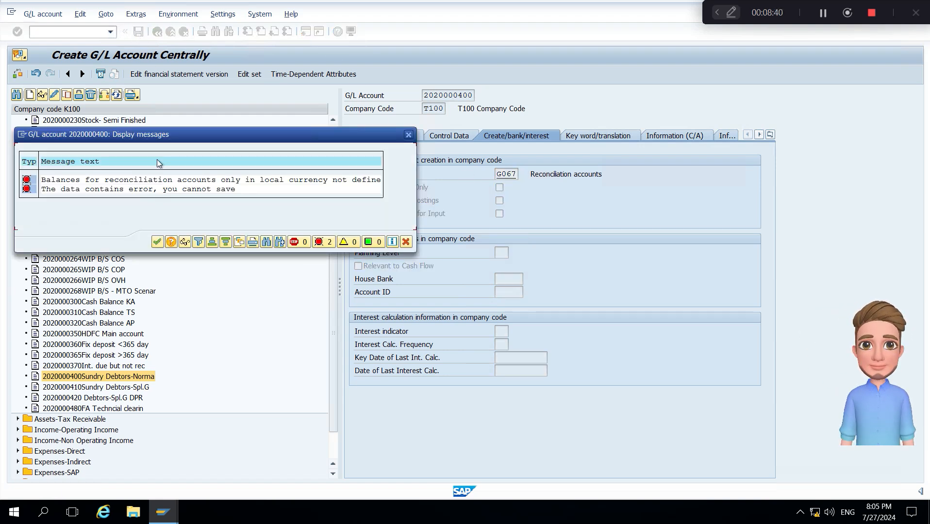
left_click(157, 246)
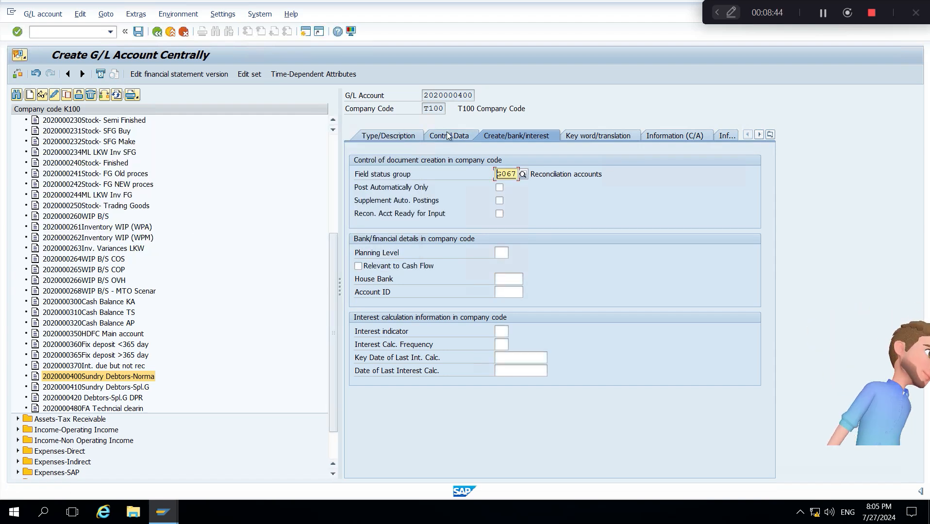
Disable Balances in Local Crcy Only in the account control settings and save the new debtors account.
left_click(499, 187)
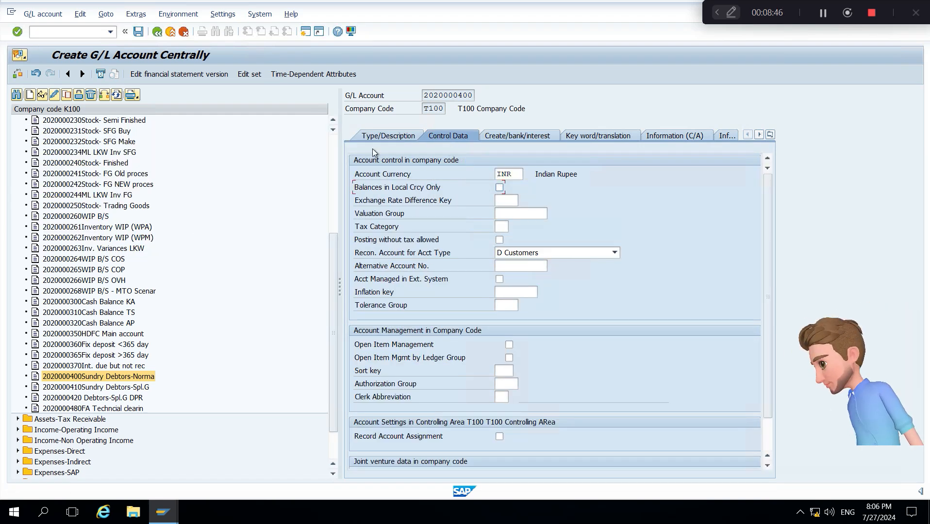
left_click(138, 33)
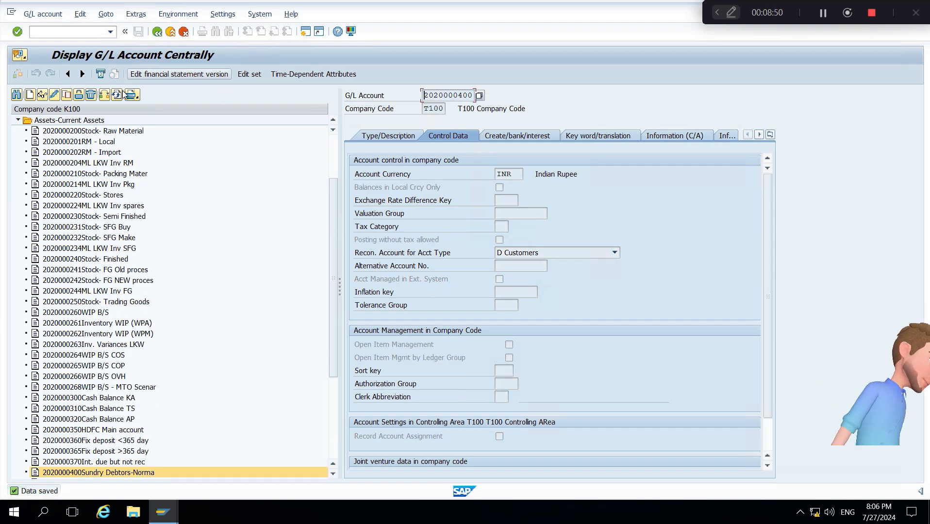
Change the account list to company code T100 and expand its Assets-Current Assets group.
left_click(106, 94)
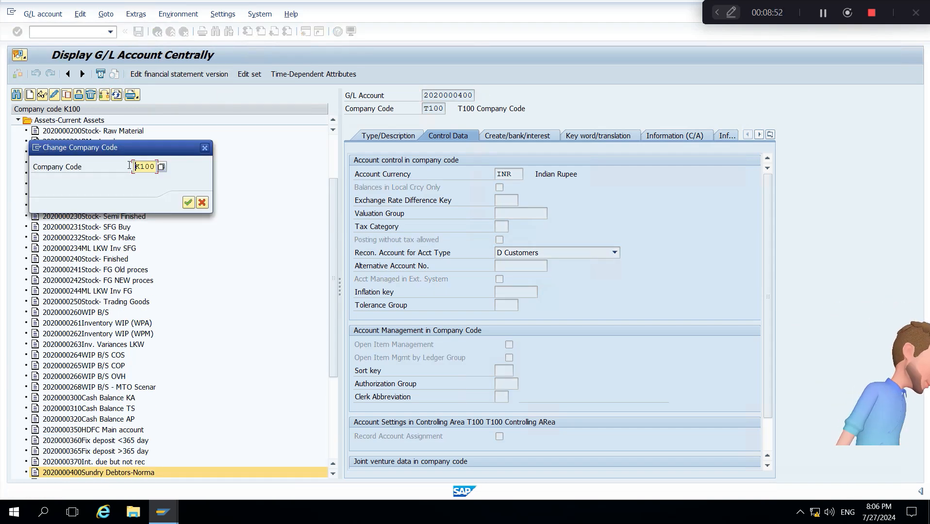
type("t")
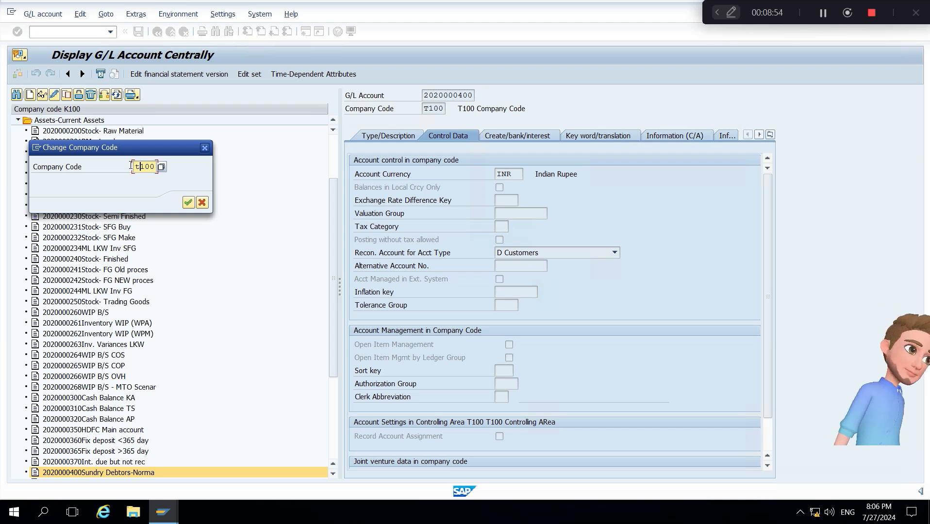
key("Return")
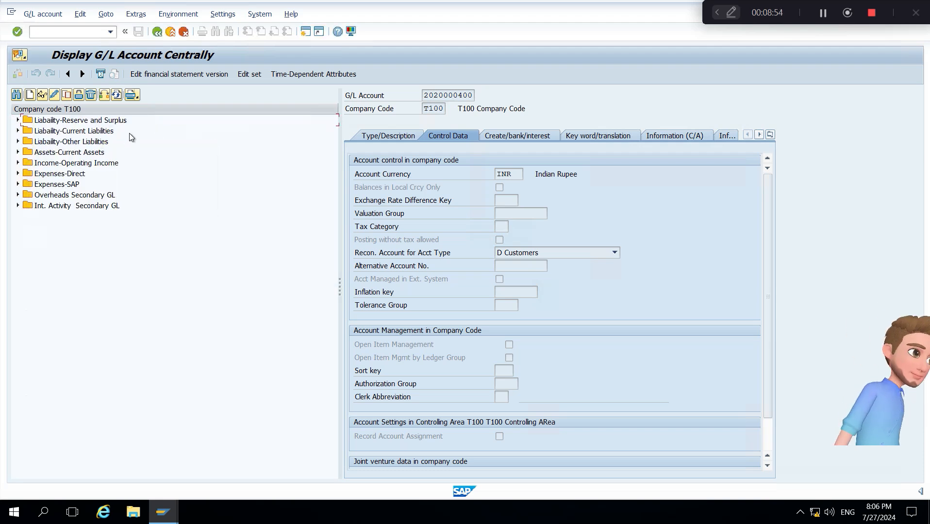
left_click(18, 152)
Copy the Sundry Debtors-Norma G/L account number from company code T100 and paste it as the business partner's customer reconciliation account.
left_click(68, 207)
left_click(67, 95)
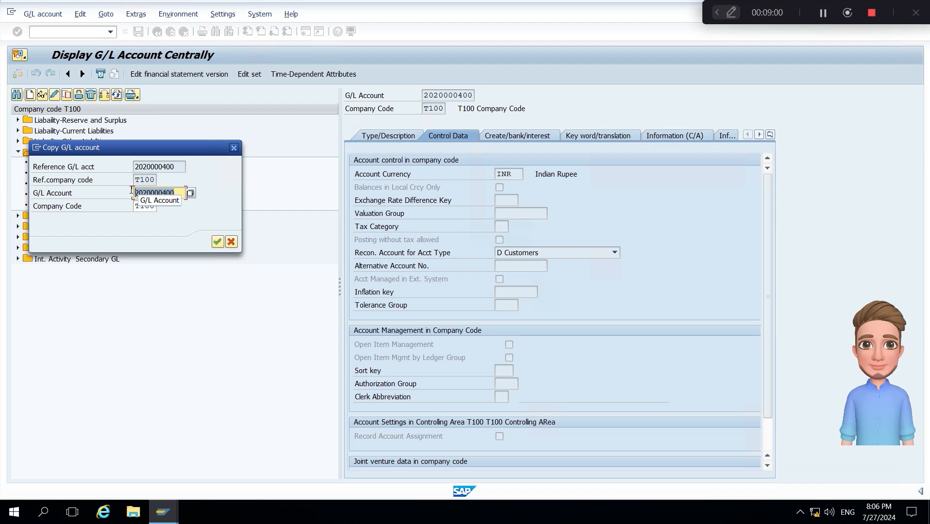
left_click(234, 149)
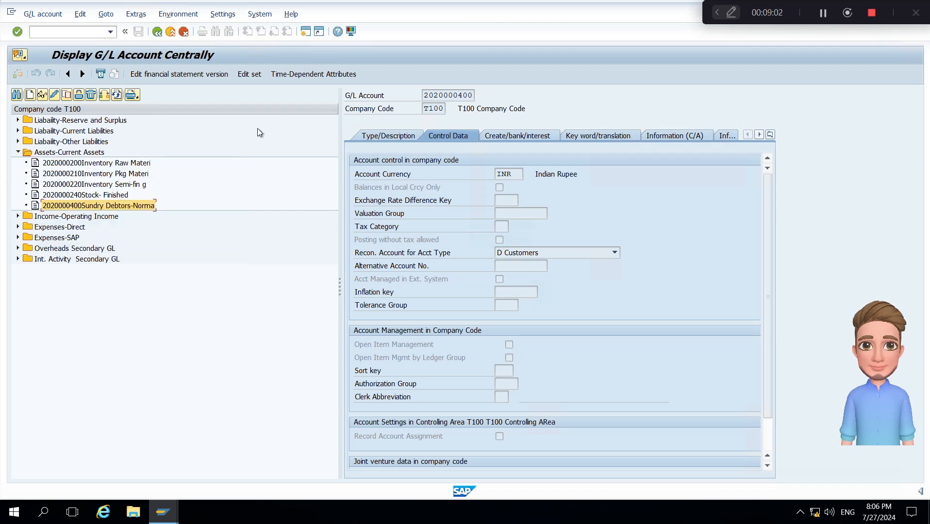
key("alt+Tab")
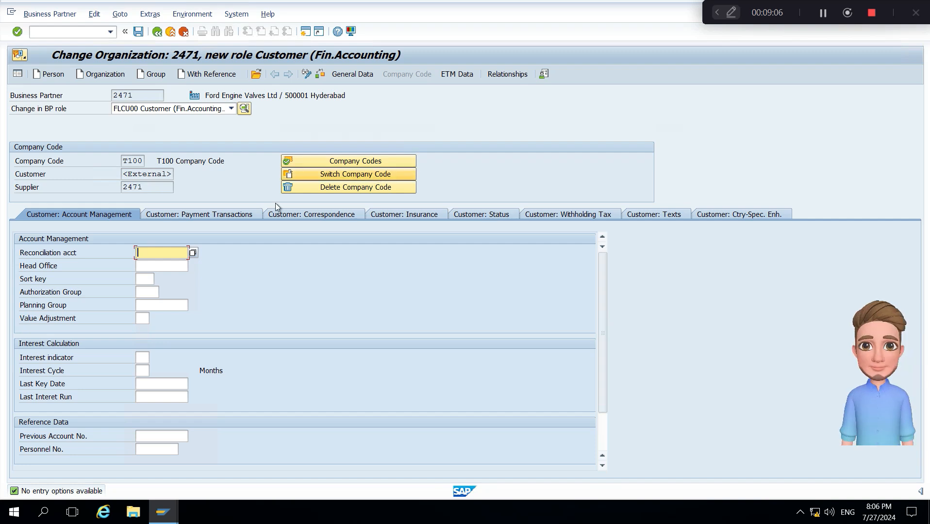
key("ctrl+v")
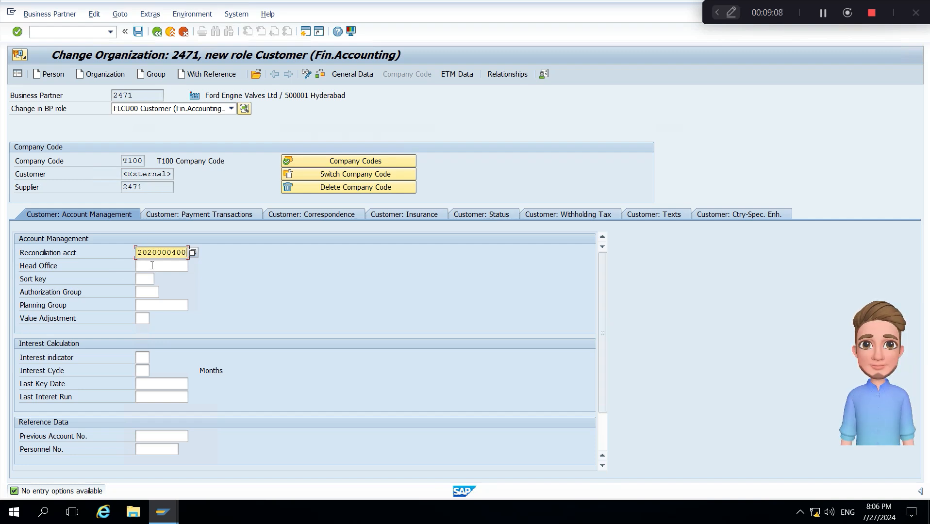
Set the sort key to 031 Customer number in the customer account management data.
left_click(151, 278)
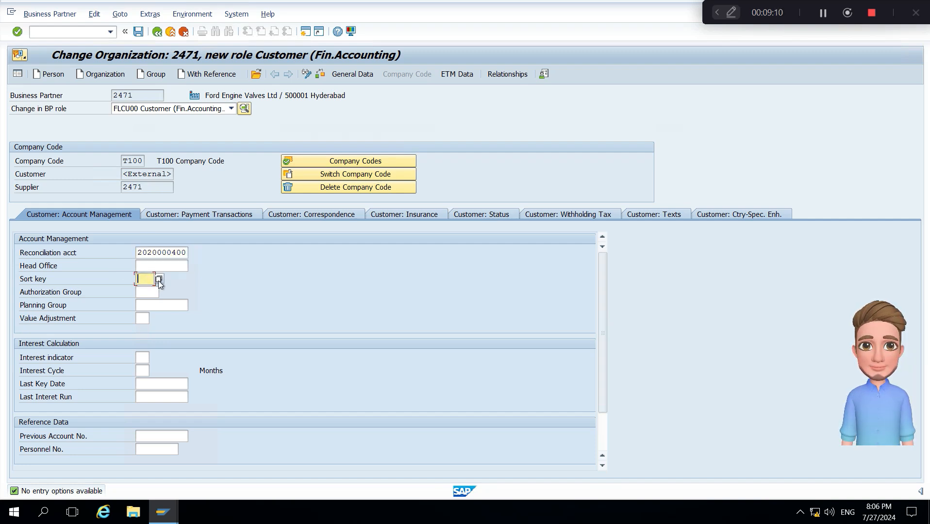
key("F4")
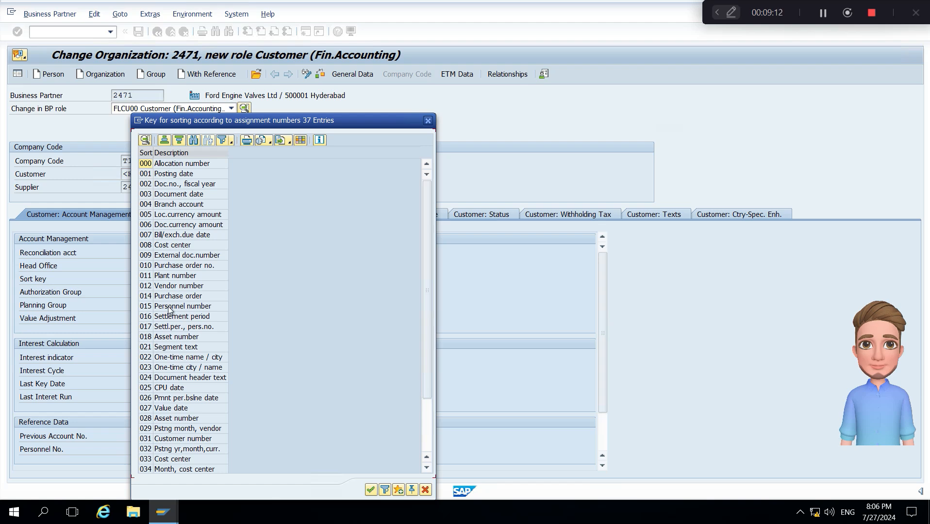
double_click(187, 444)
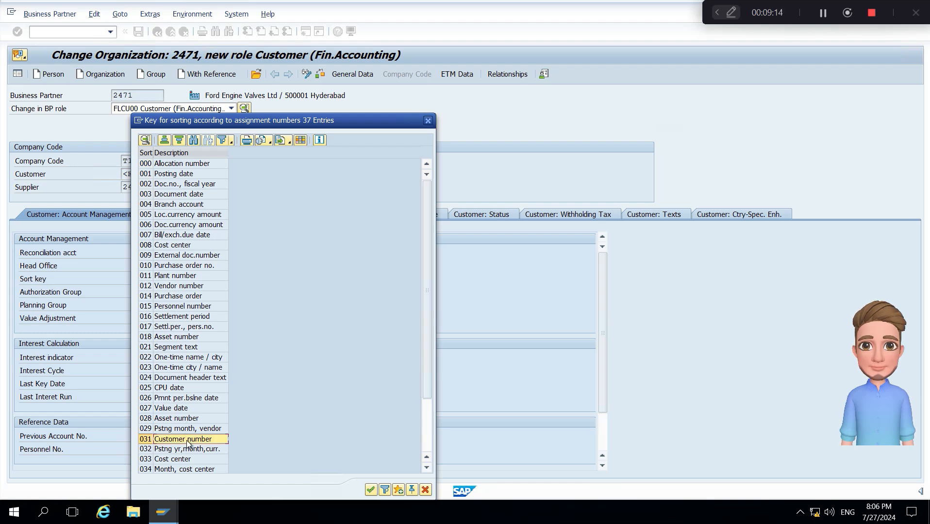
scroll(163, 326, "down", 2)
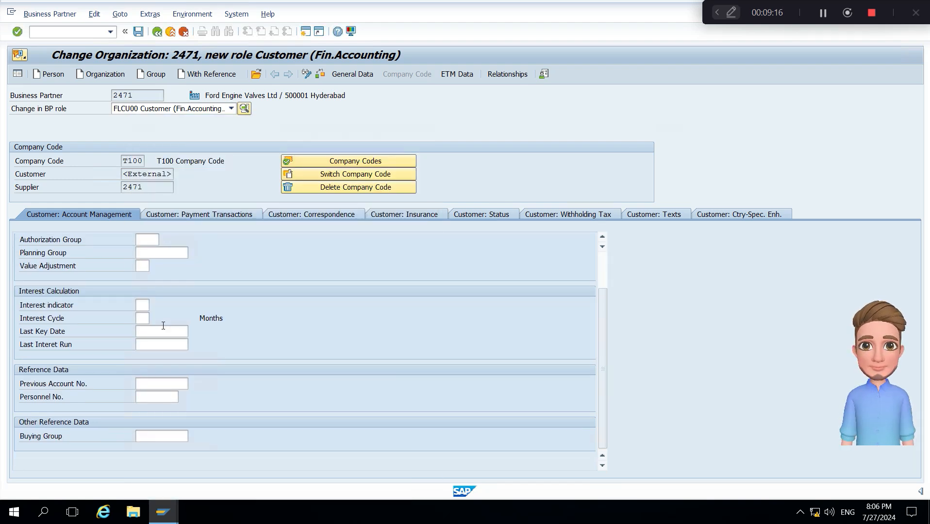
Save the FLCU00 customer role and compare the assigned customer number with the business partner number.
left_click(180, 216)
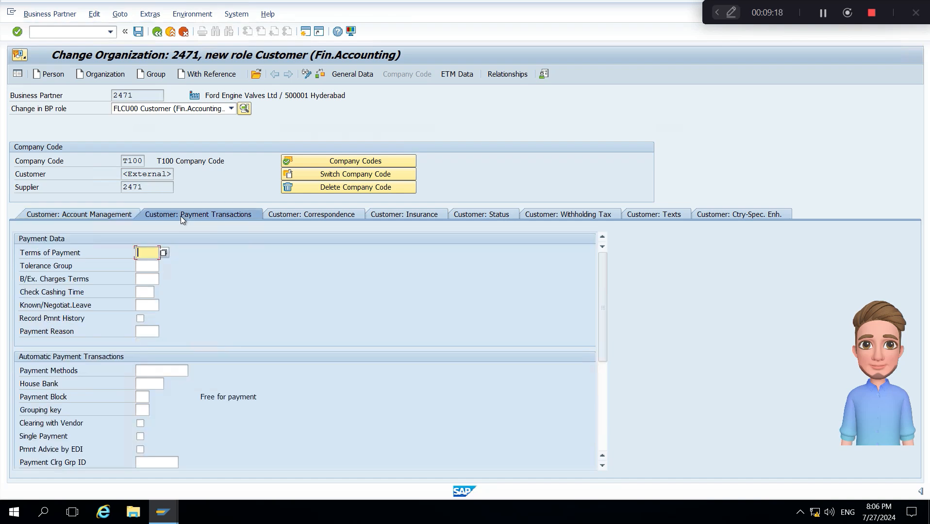
left_click(137, 31)
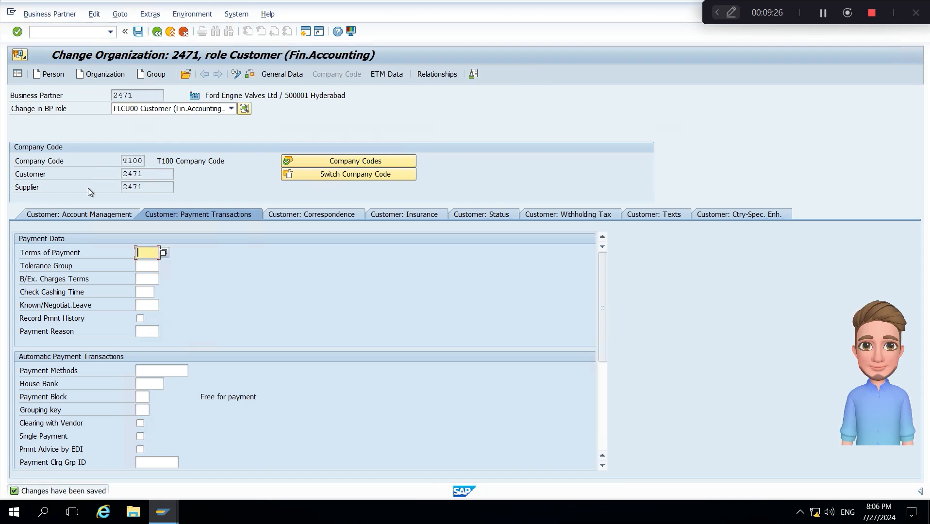
left_click(149, 179)
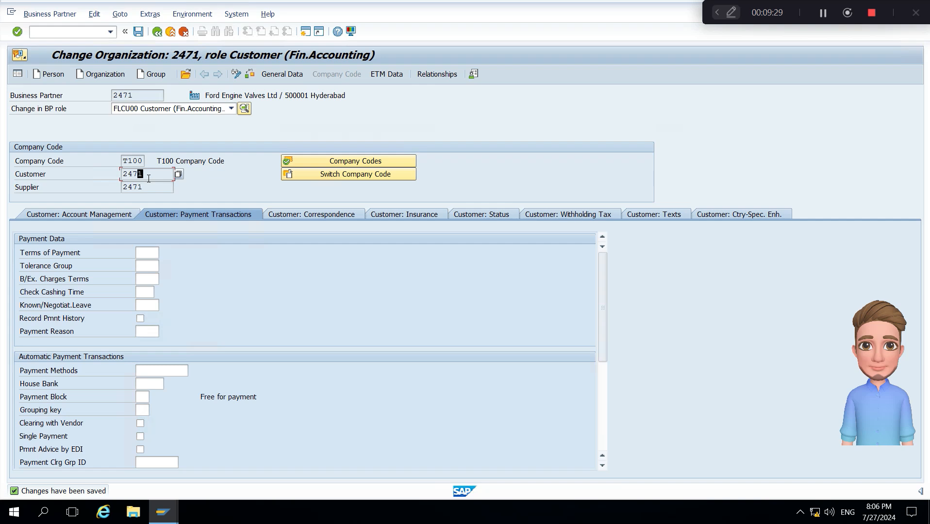
left_click(128, 95)
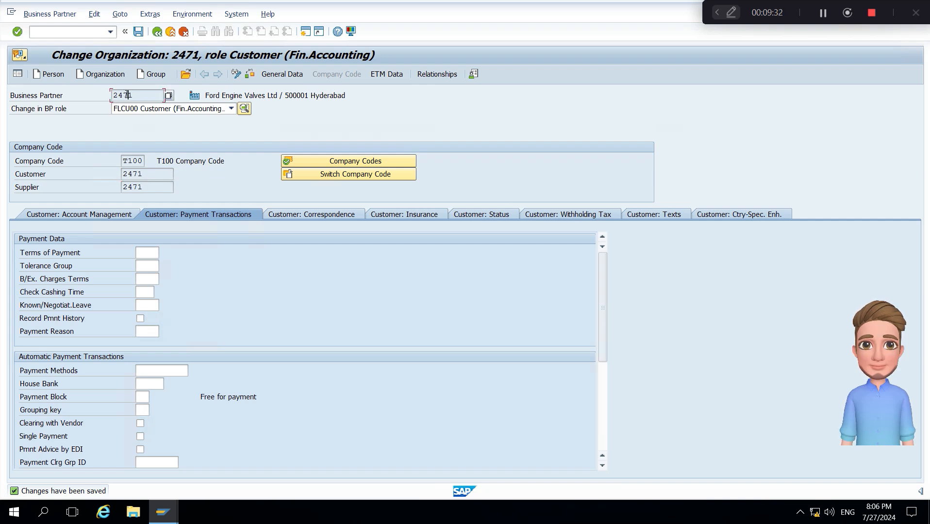
left_click(134, 174)
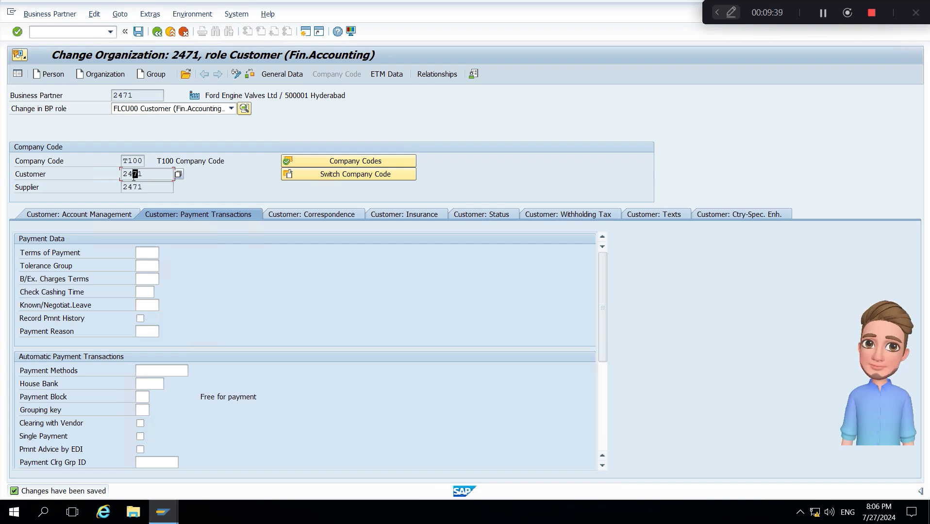
Add role FLCU01 Customer to the business partner and open its sales and distribution data.
left_click(232, 109)
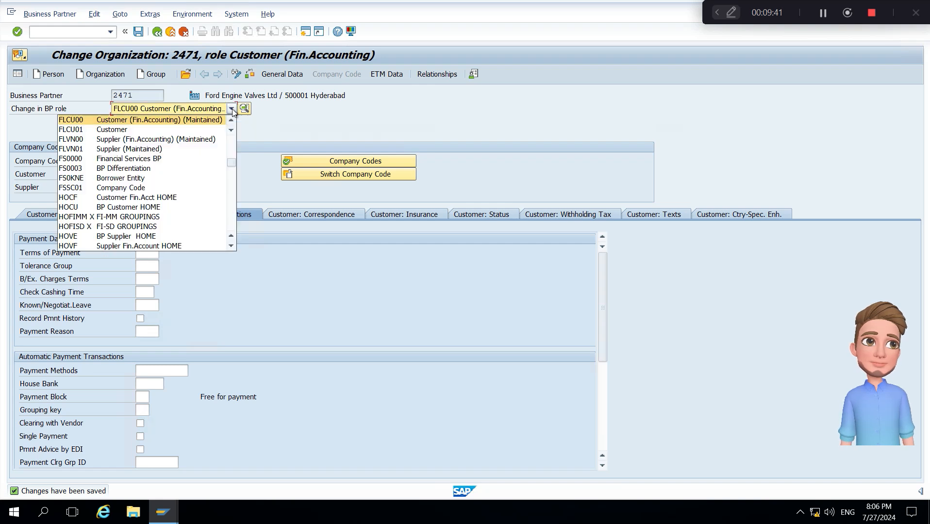
left_click(200, 130)
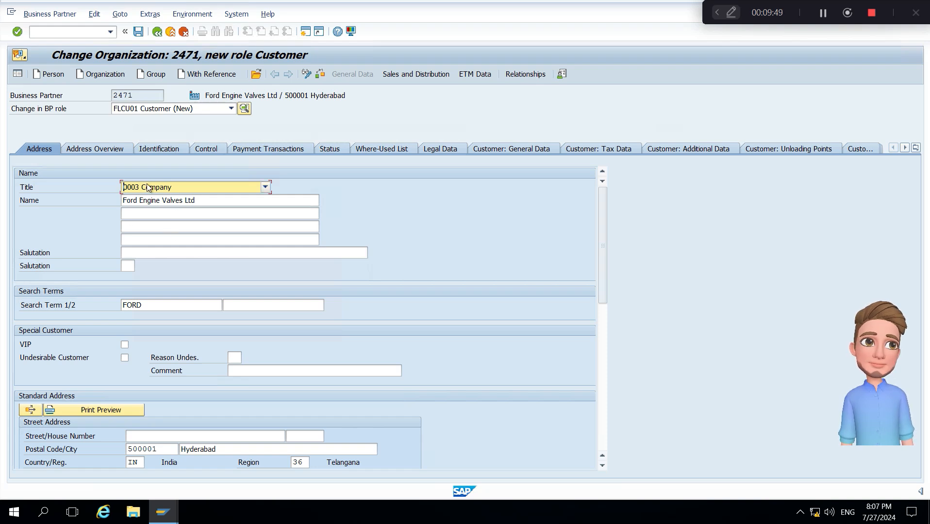
left_click(415, 74)
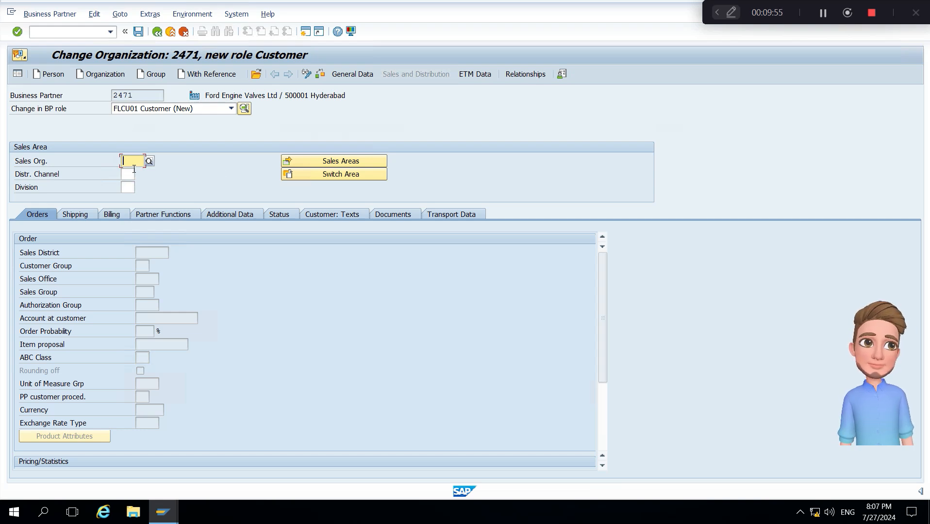
Create the customer's sales area with sales organization T100, distribution channel K1 and division K1.
type("T100")
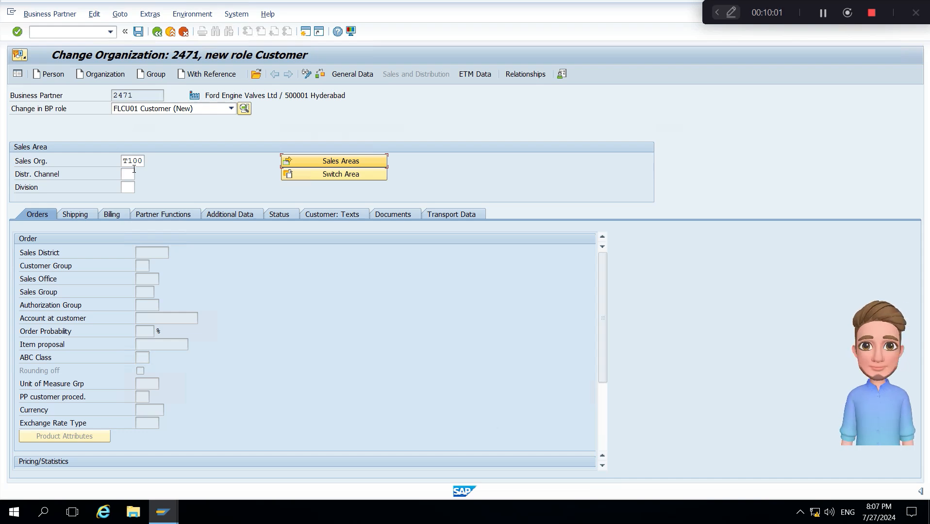
left_click(824, 17)
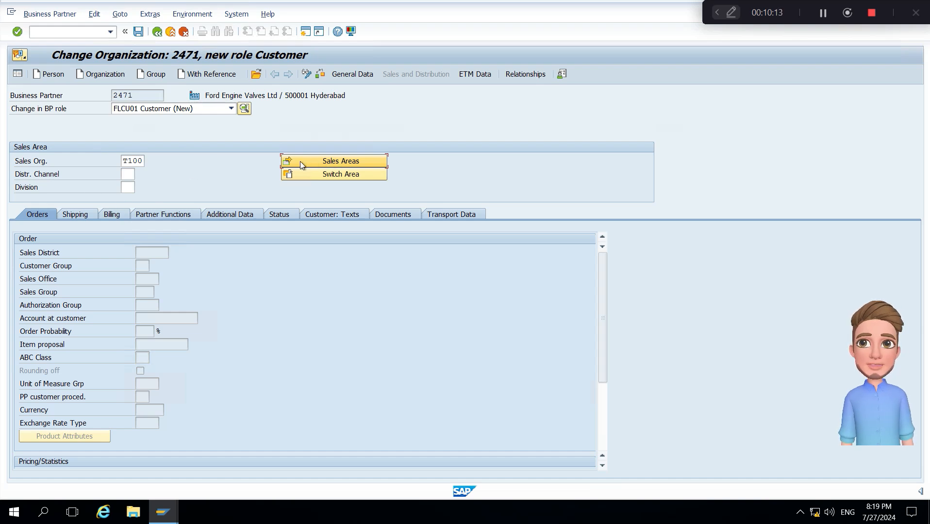
left_click(126, 174)
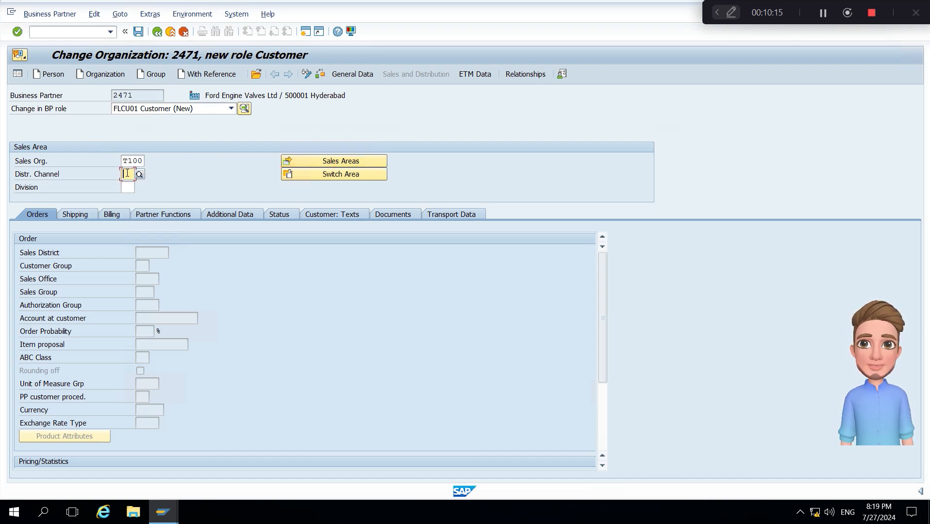
type("01")
key("Tab")
key("Tab")
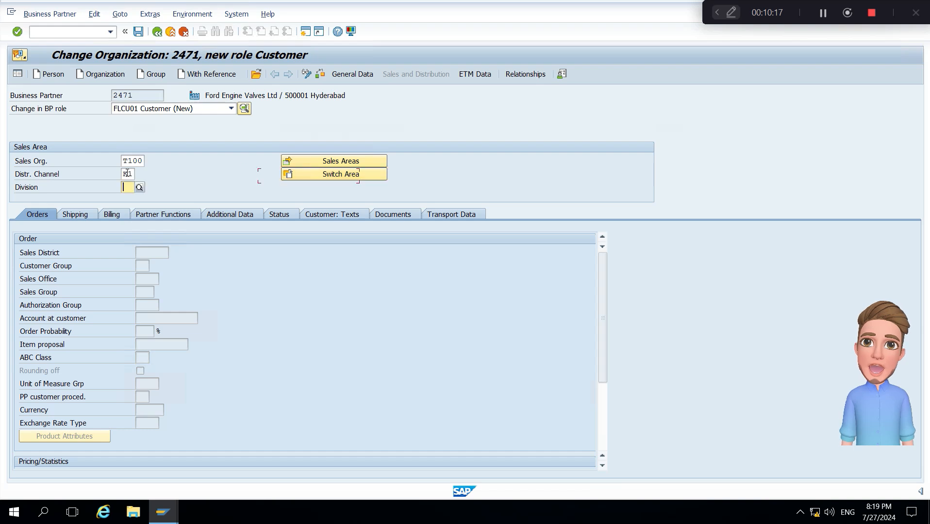
type("K1")
key("Return")
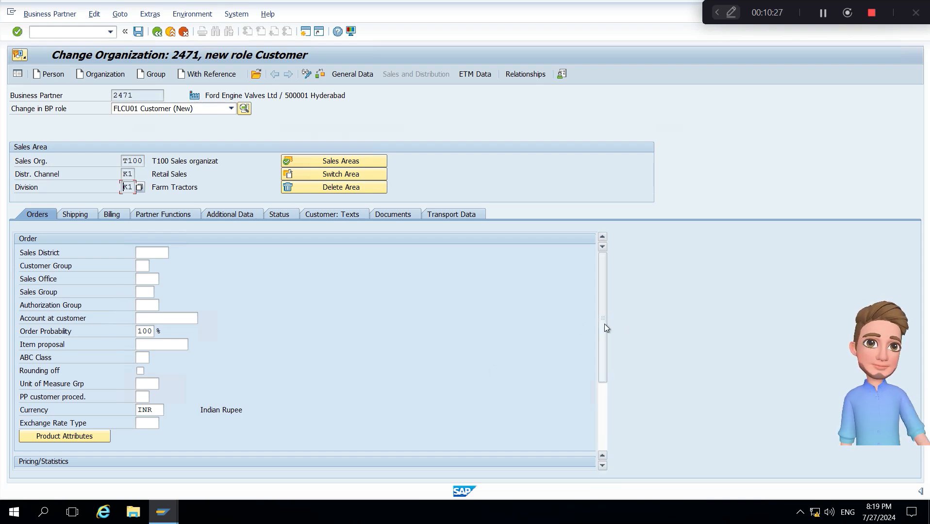
Set the customer pricing procedure to 1 Standard in the order pricing data.
left_click_drag(605, 324, 603, 385)
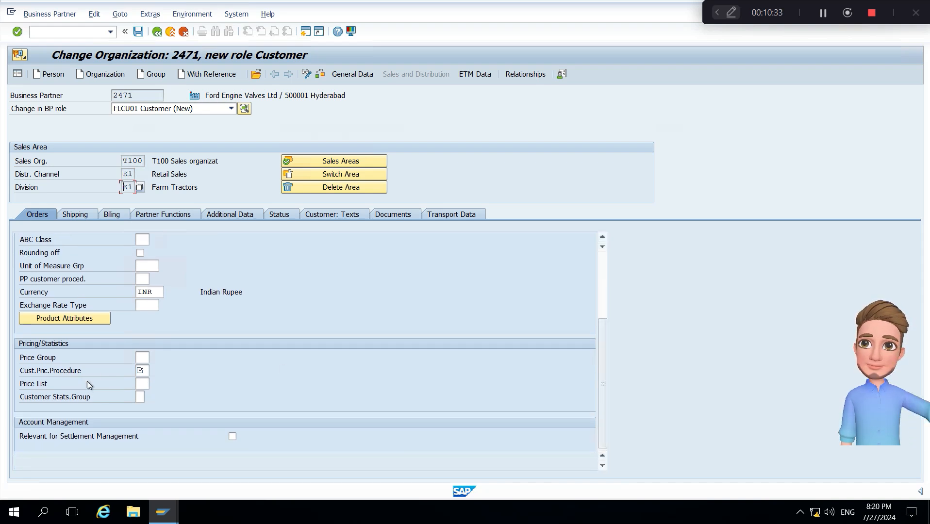
left_click(138, 397)
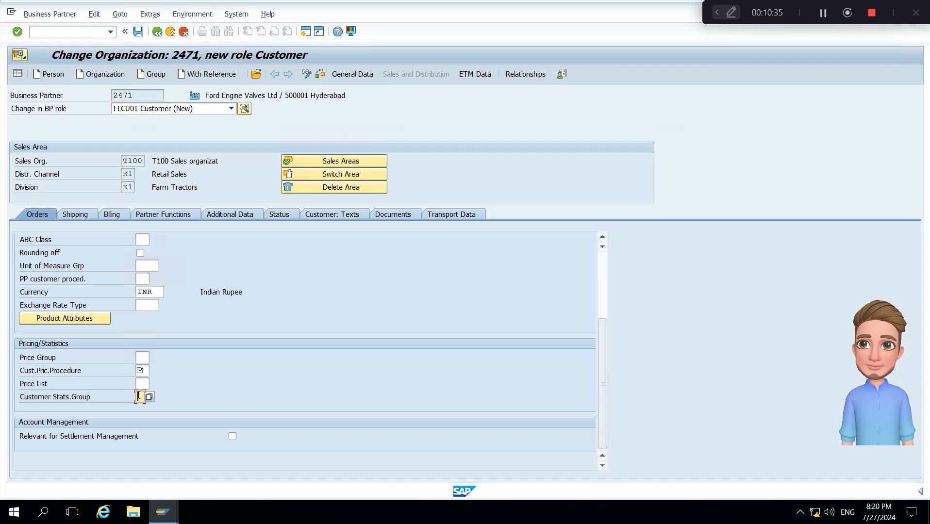
left_click(142, 371)
left_click(155, 372)
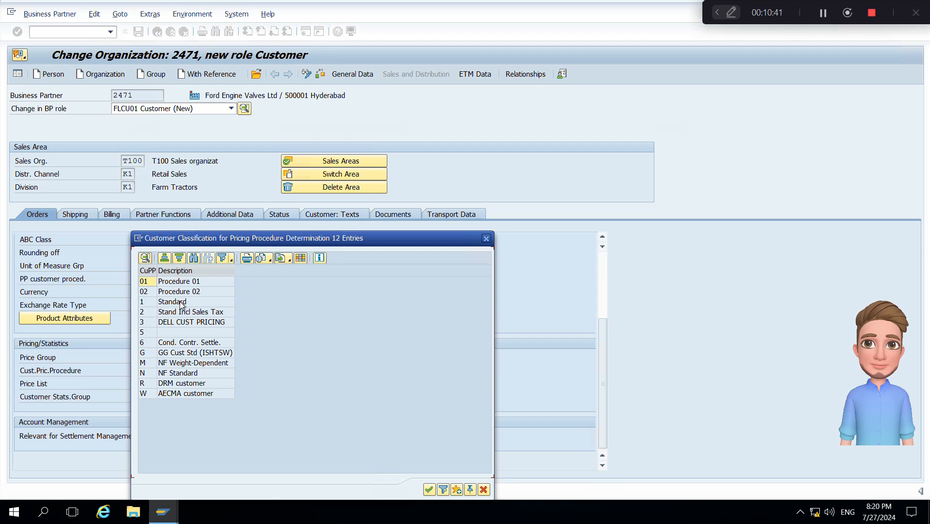
double_click(181, 303)
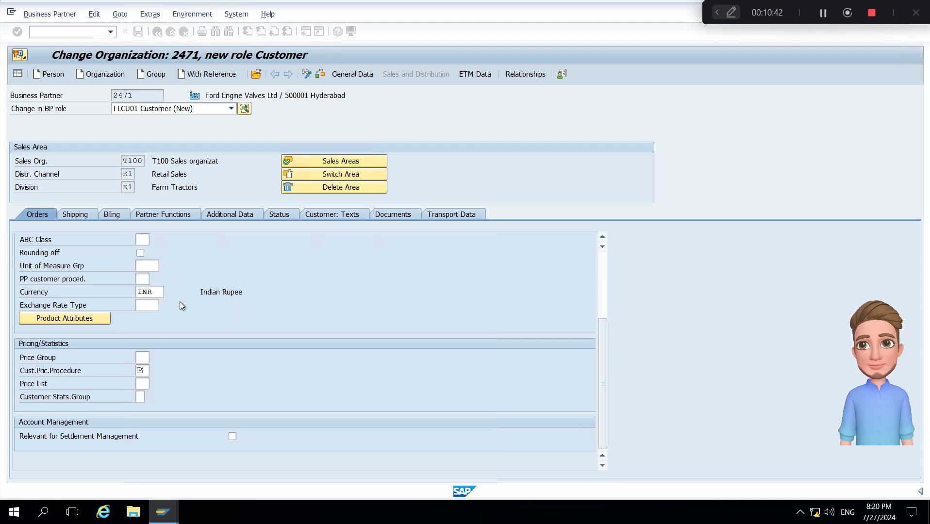
left_click(140, 396)
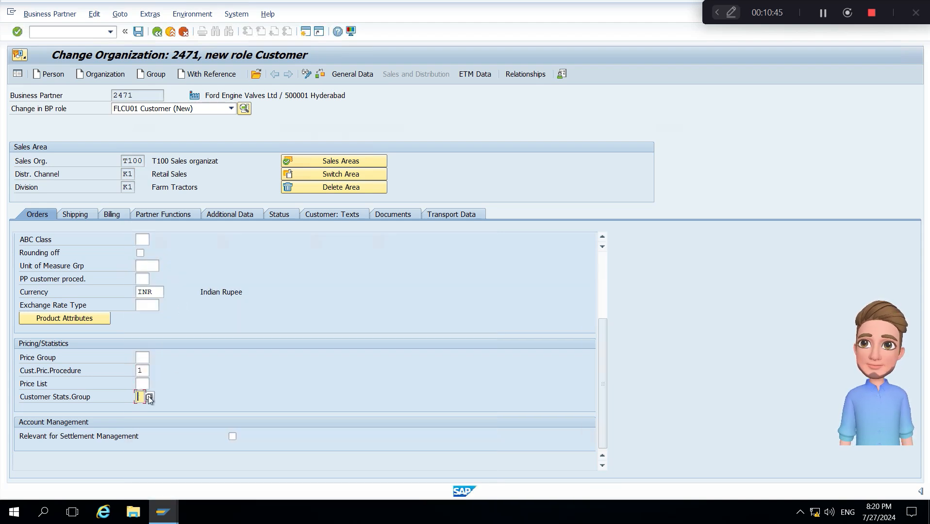
left_click(148, 396)
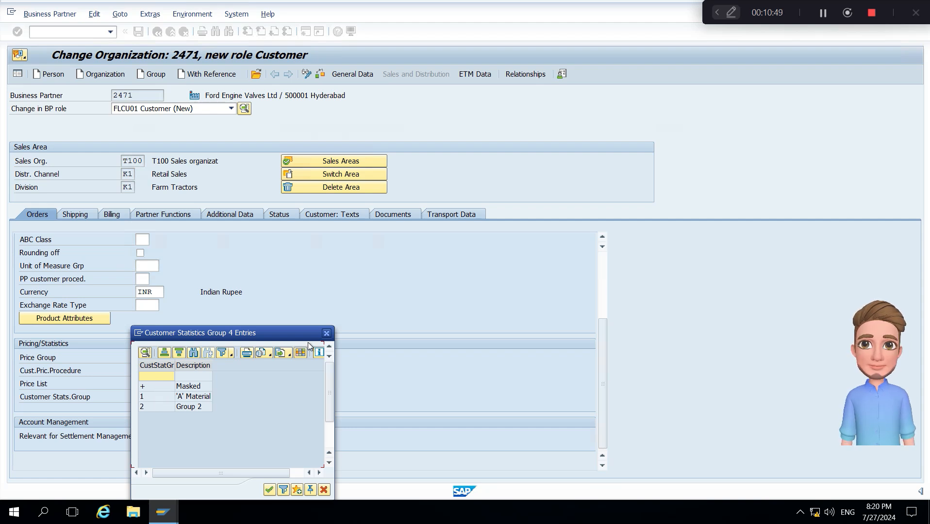
left_click(326, 334)
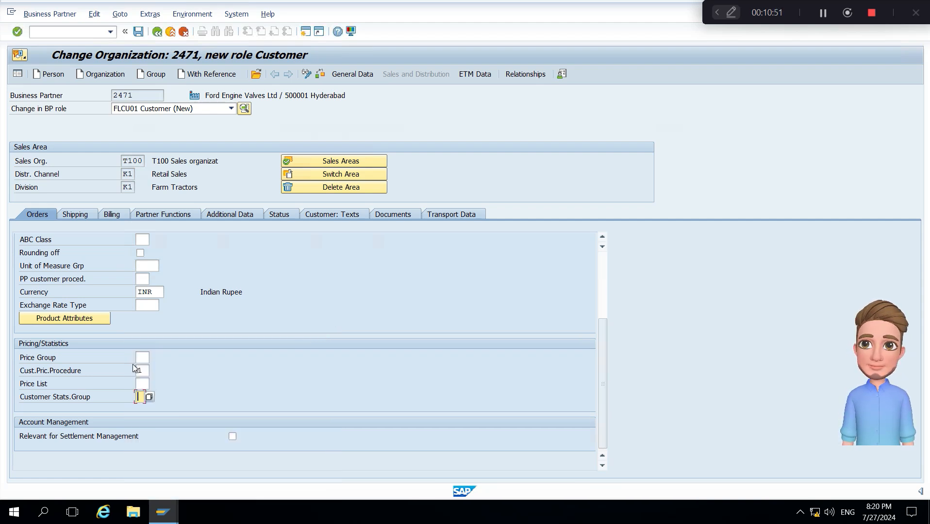
Set the customer's price group to 01 Bulk buyer.
left_click(146, 360)
left_click(152, 360)
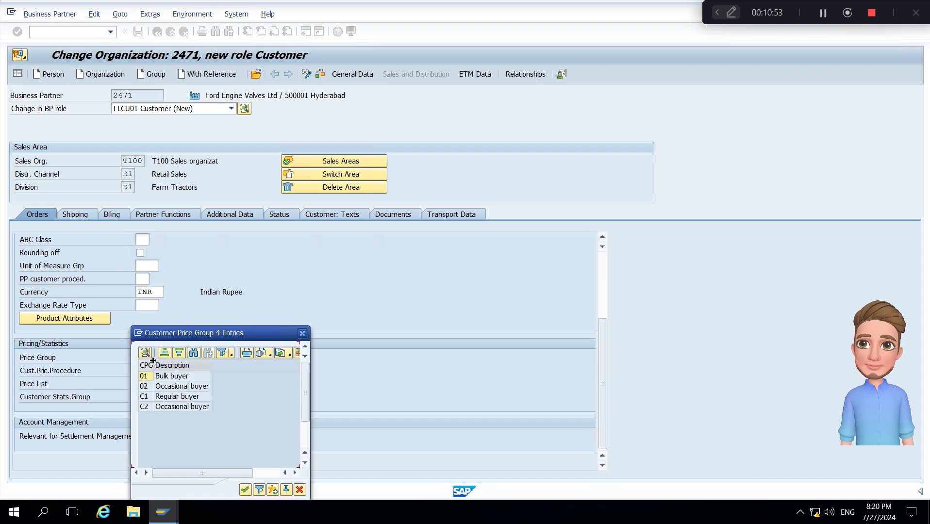
left_click(173, 376)
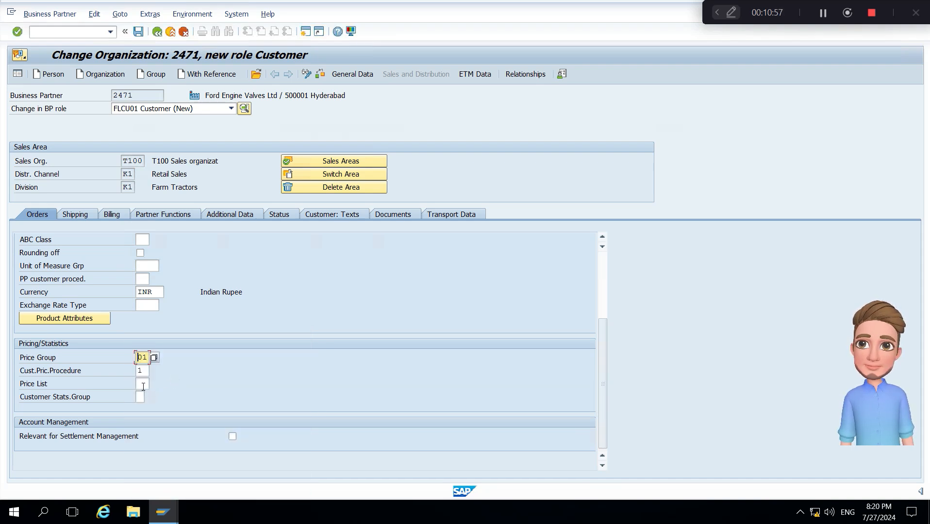
Set the customer's shipping conditions to 01 Standard and the delivering plant to T101 in the shipping data.
left_click(83, 215)
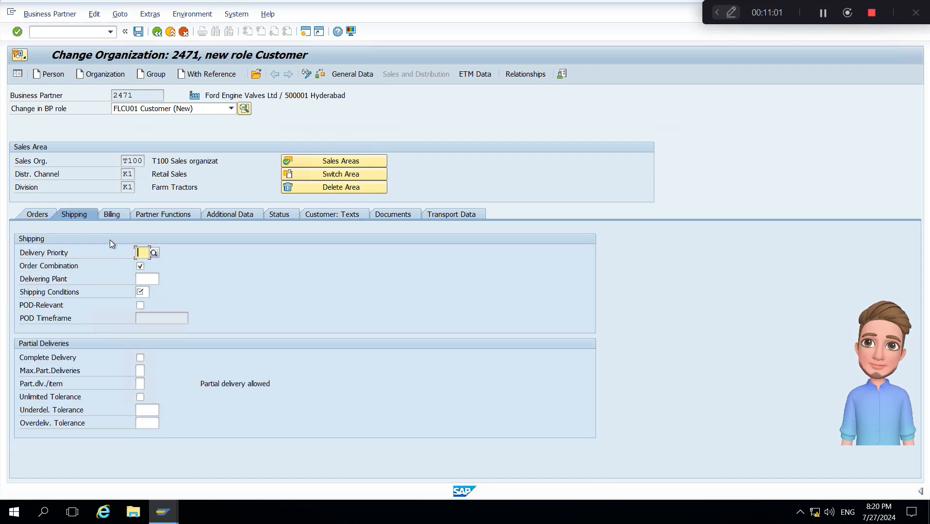
left_click(145, 295)
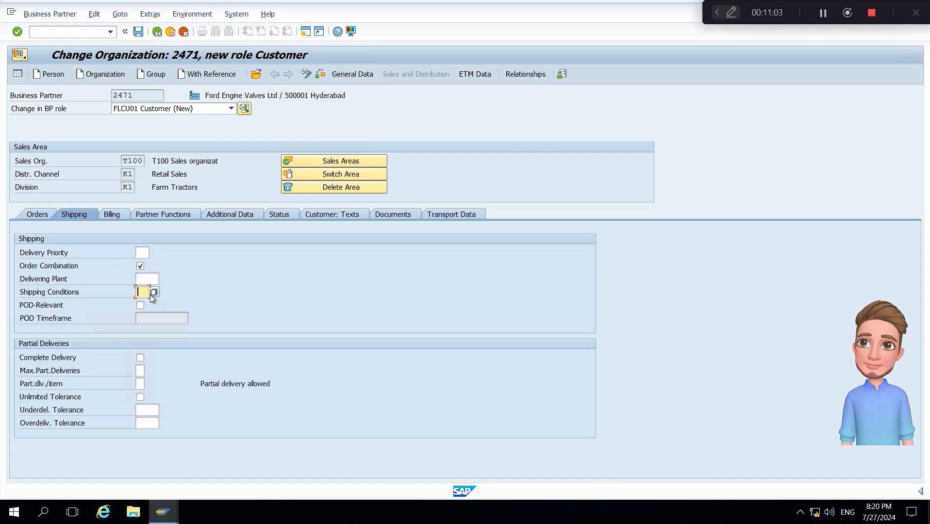
left_click(154, 294)
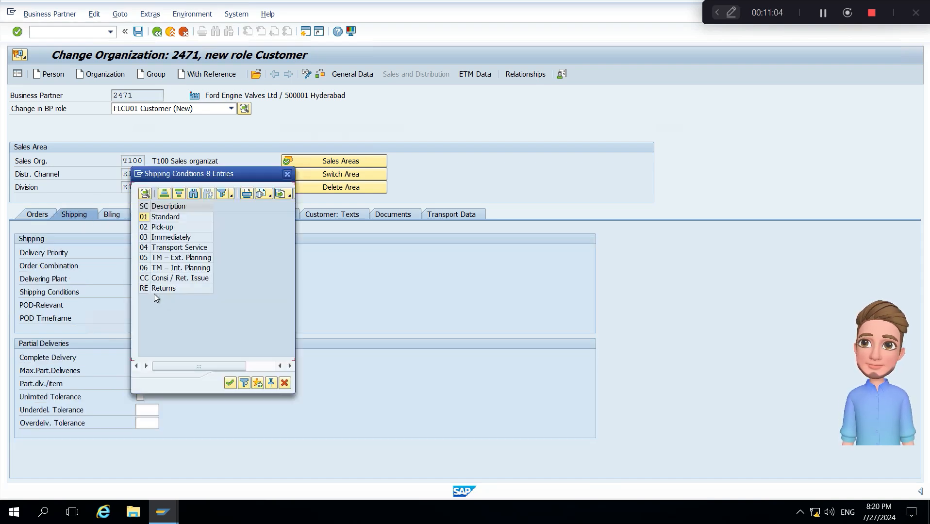
double_click(155, 216)
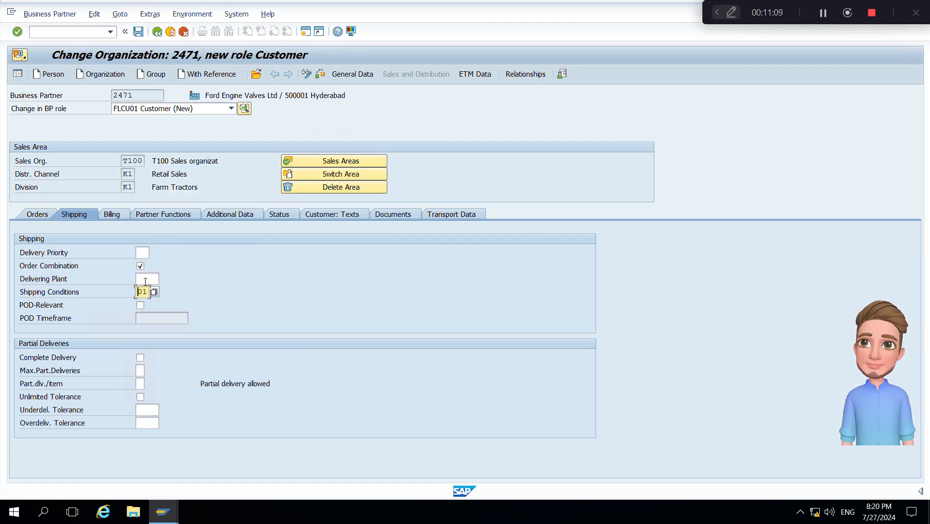
left_click(146, 281)
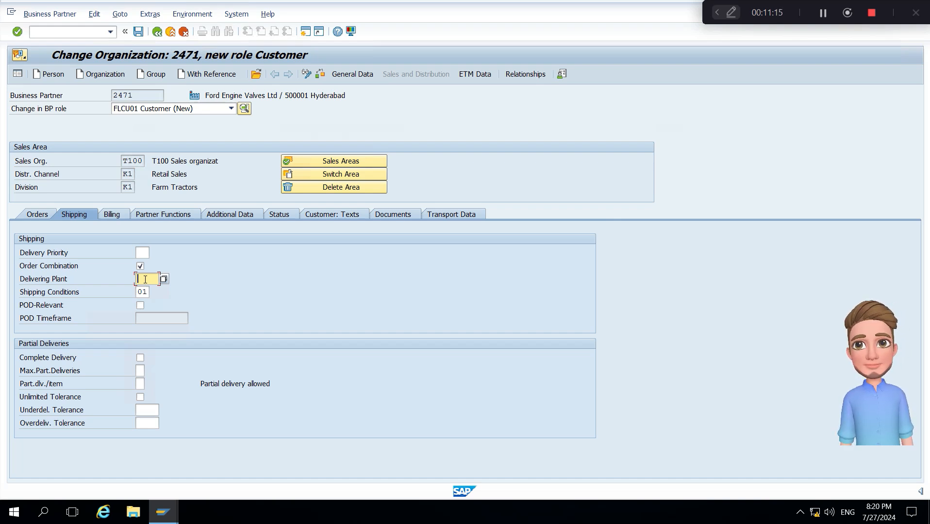
type("T")
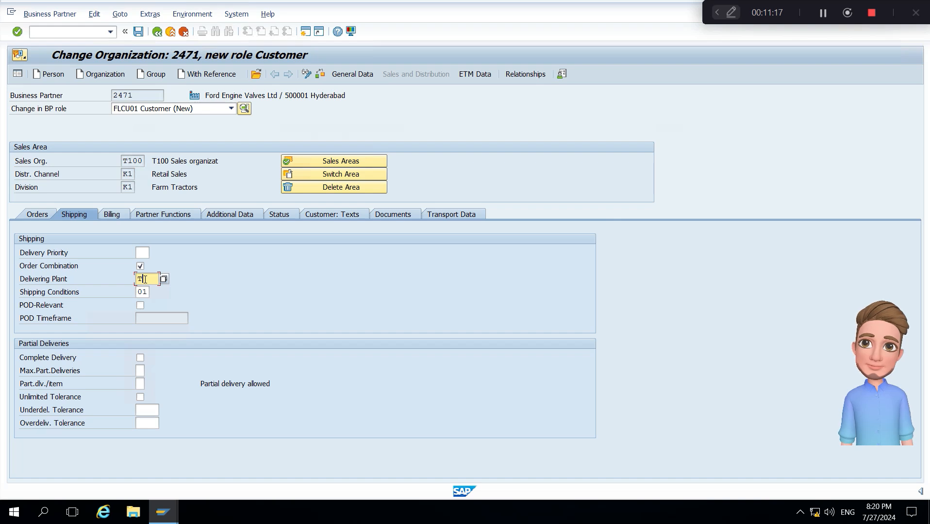
type("101")
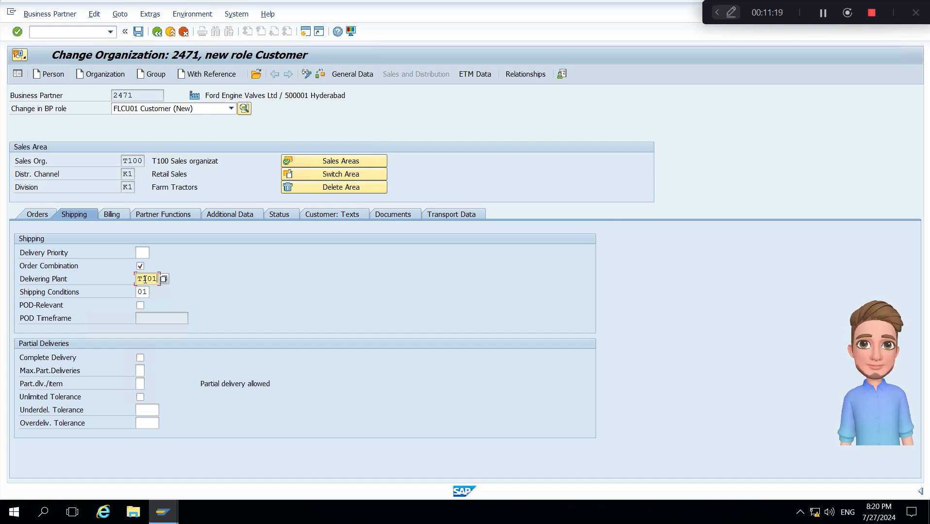
left_click(236, 284)
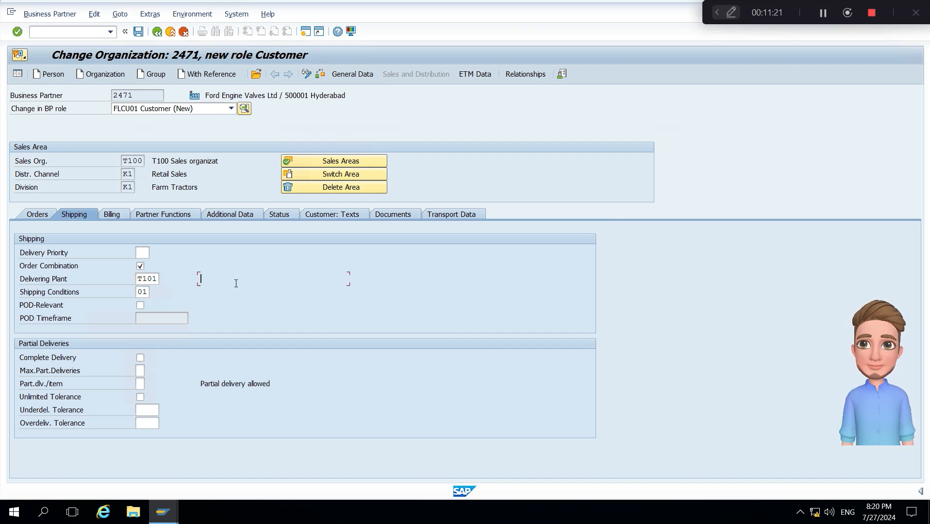
Set the Incoterms to FOB in the customer's billing data.
left_click(116, 217)
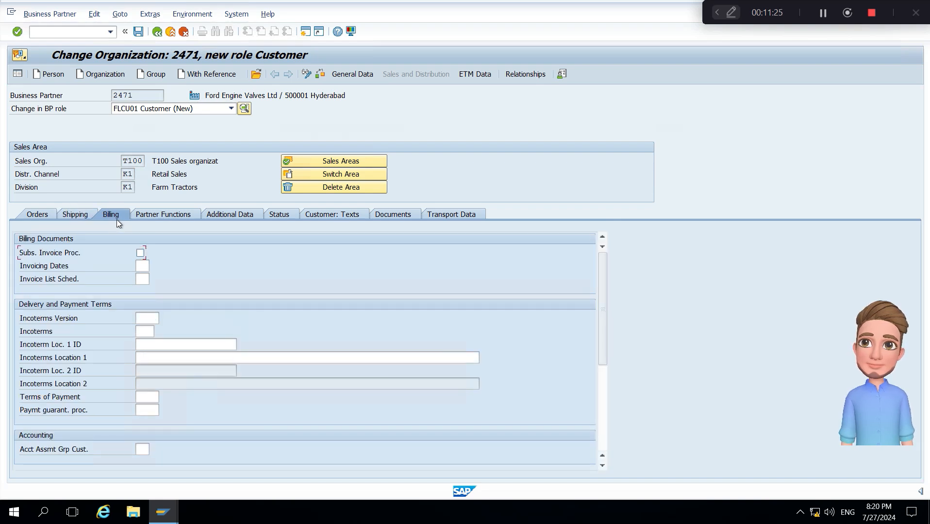
left_click(148, 332)
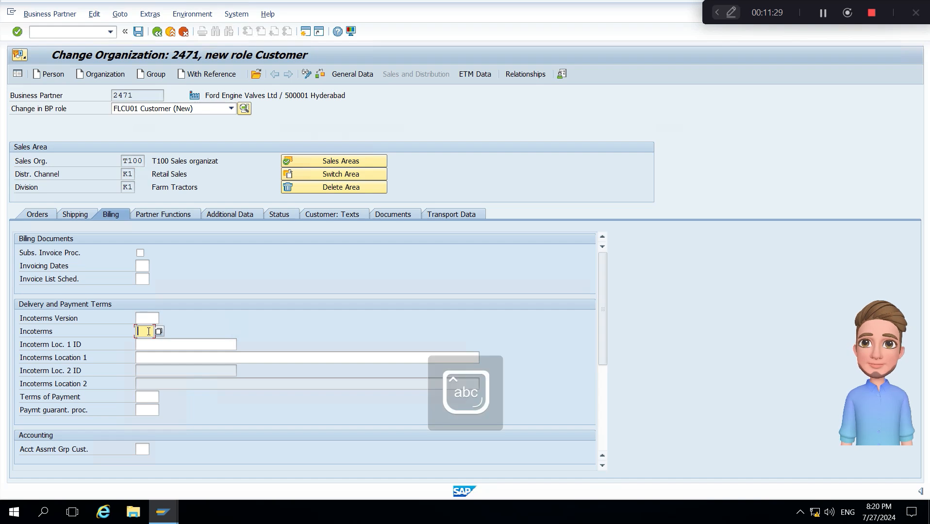
type("fo")
key("BackSpace")
key("BackSpace")
key("Caps_Lock")
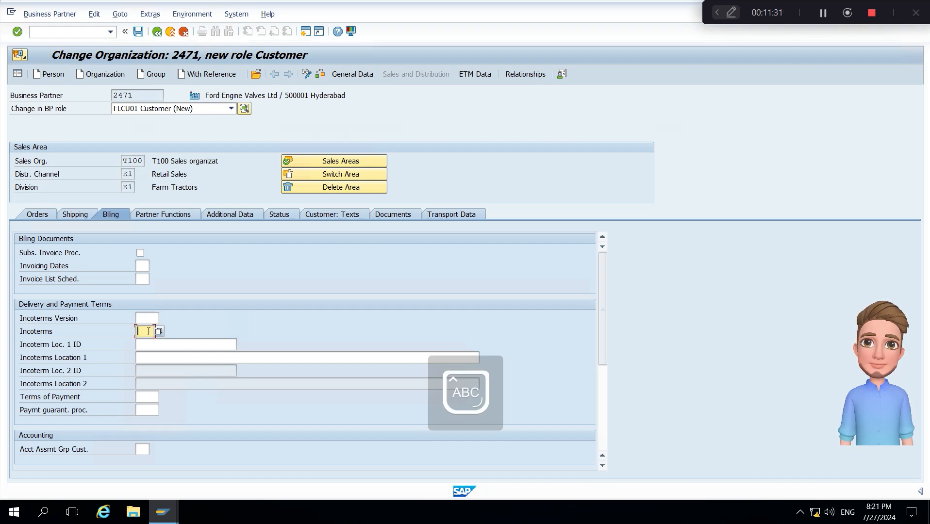
type("FOB")
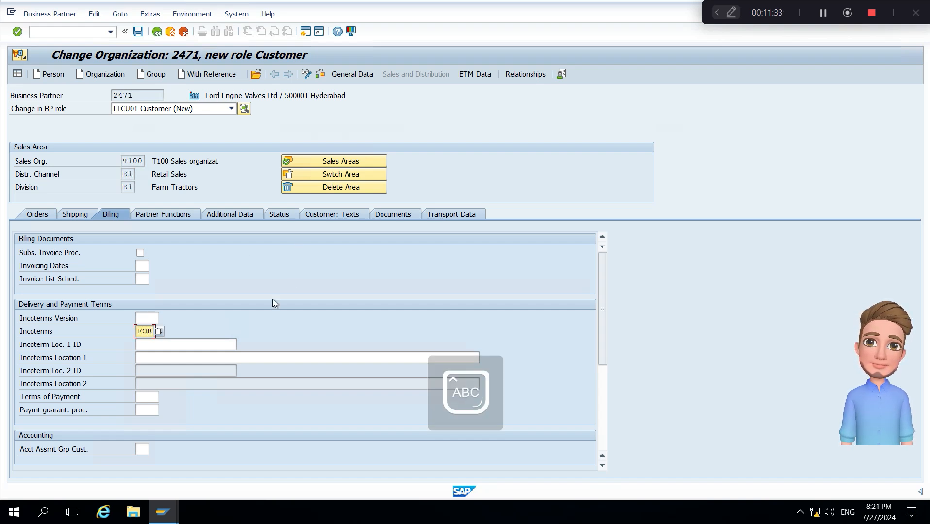
left_click(169, 214)
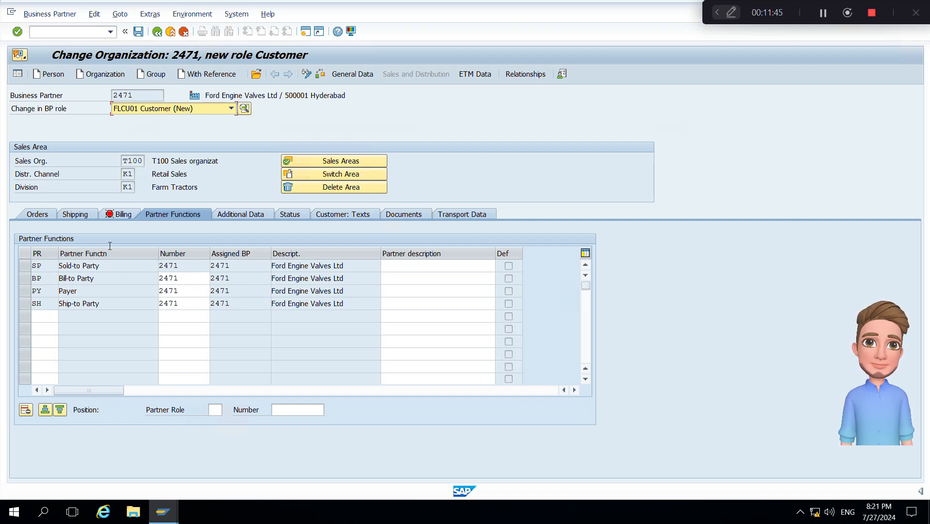
Enter Hyderabad as Incoterms Location 1 in the billing data.
left_click(122, 215)
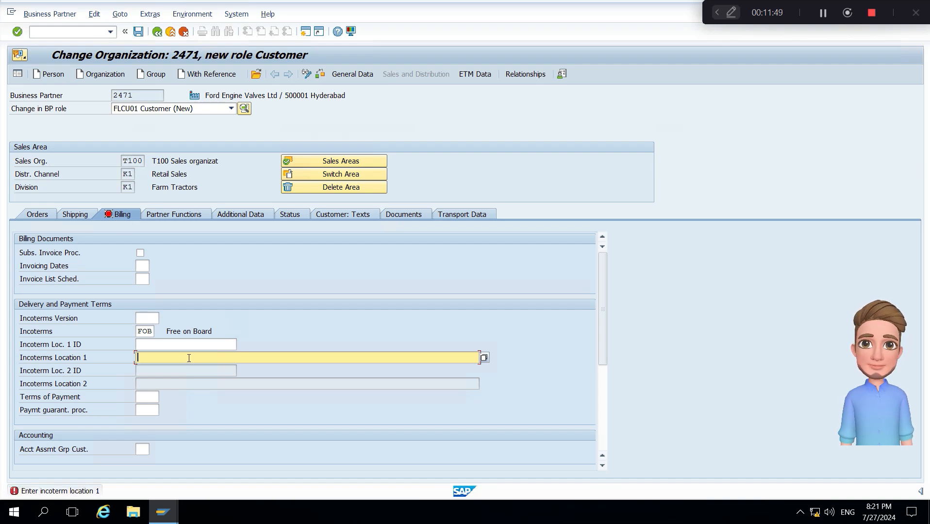
type("b")
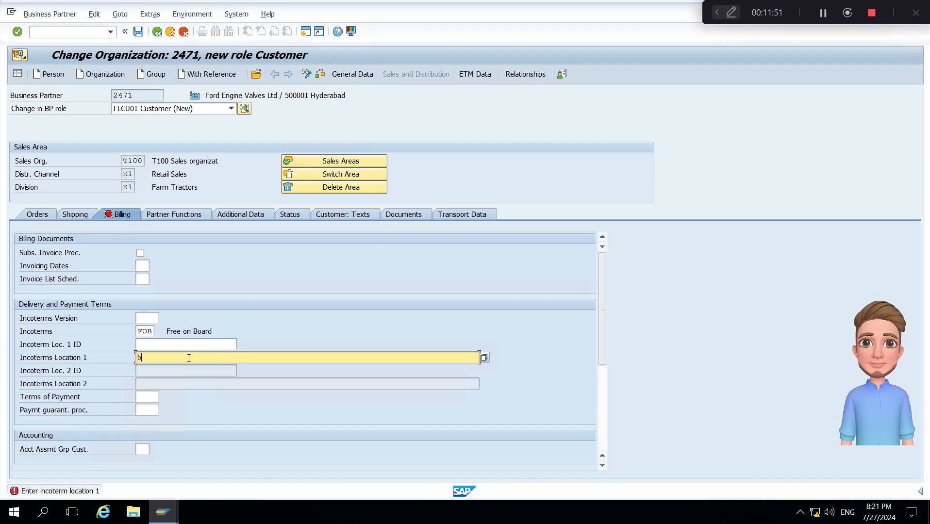
key("BackSpace")
key("Caps_Lock")
type("B")
key("Caps_Lock")
type("an")
key("BackSpace")
key("BackSpace")
key("BackSpace")
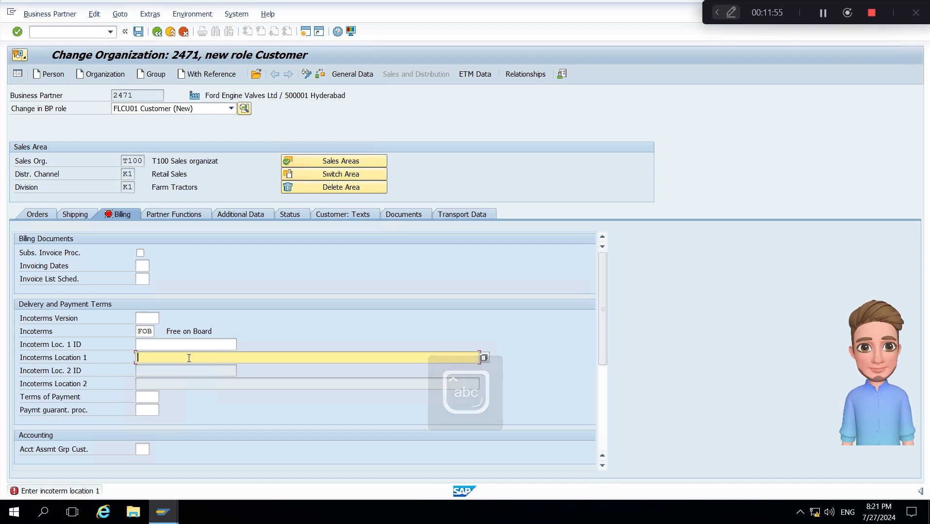
type("H")
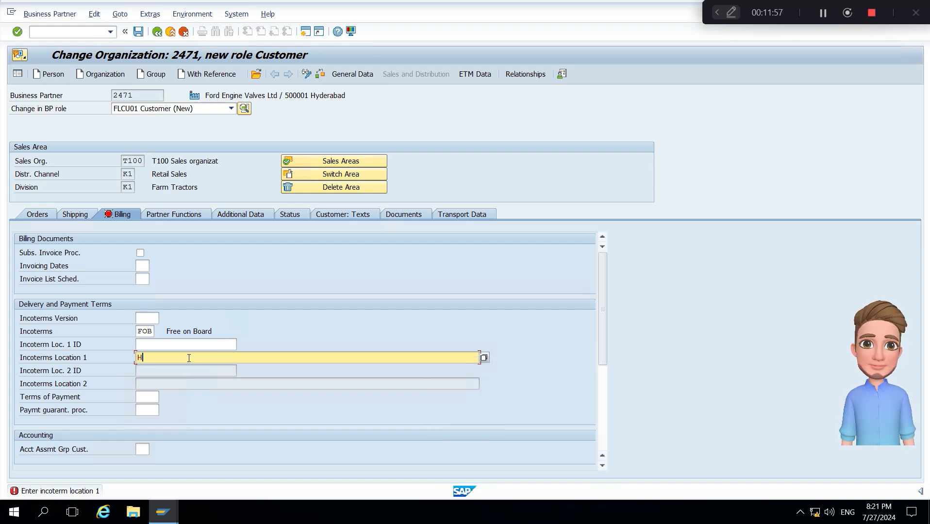
type("yderabad")
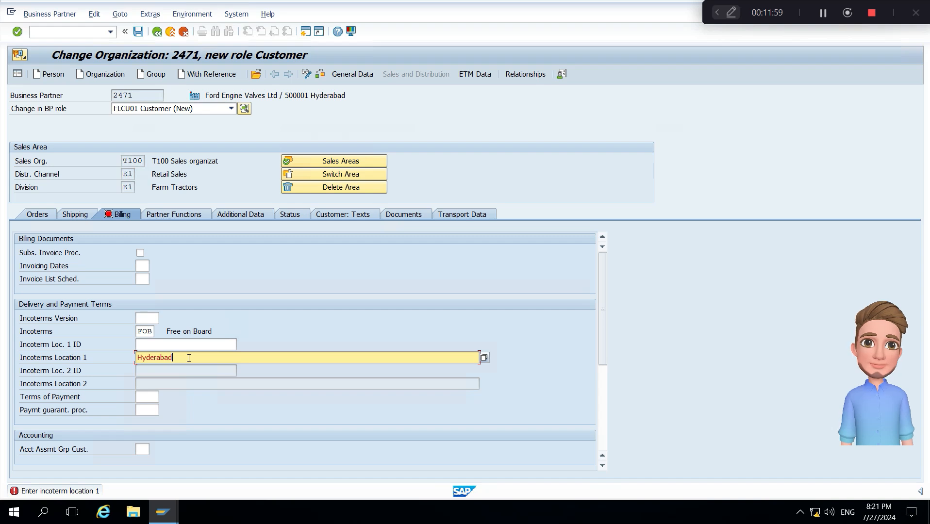
key("Return")
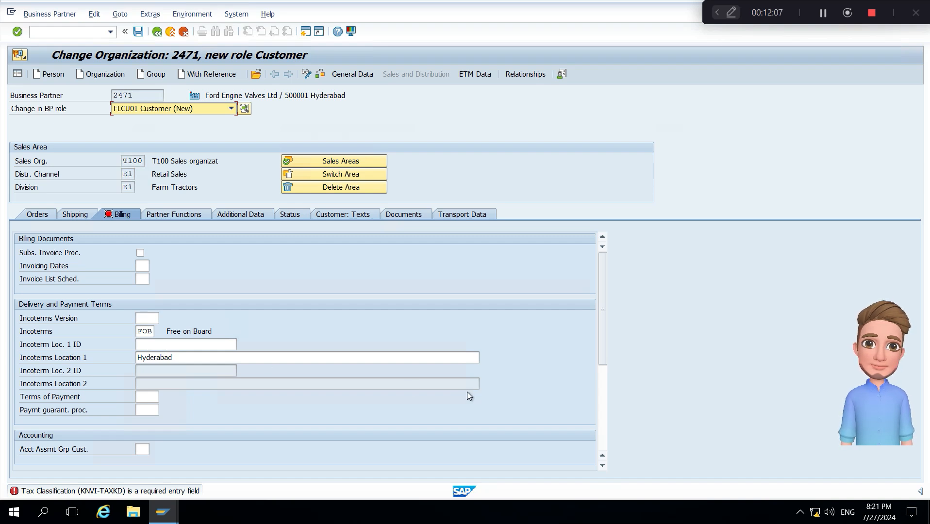
Set the output tax classification to 0 Tax exempt for categories JTX1, JTX2, JTX3, JTX4 and MWST.
left_click_drag(603, 350, 609, 415)
left_click(285, 371)
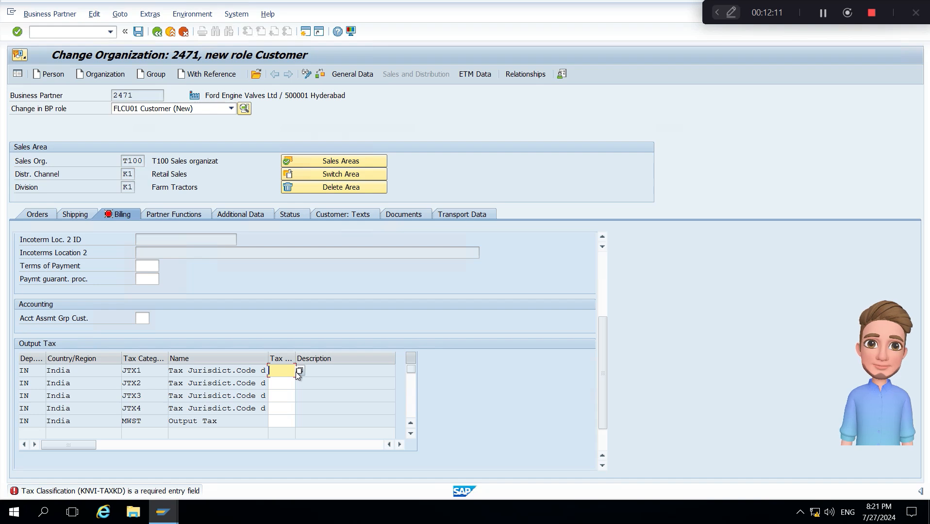
left_click(299, 371)
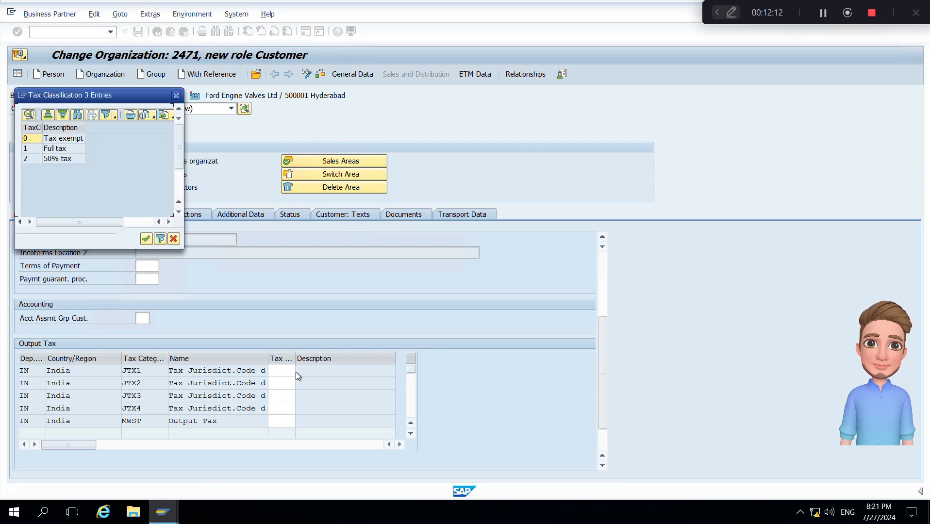
double_click(71, 141)
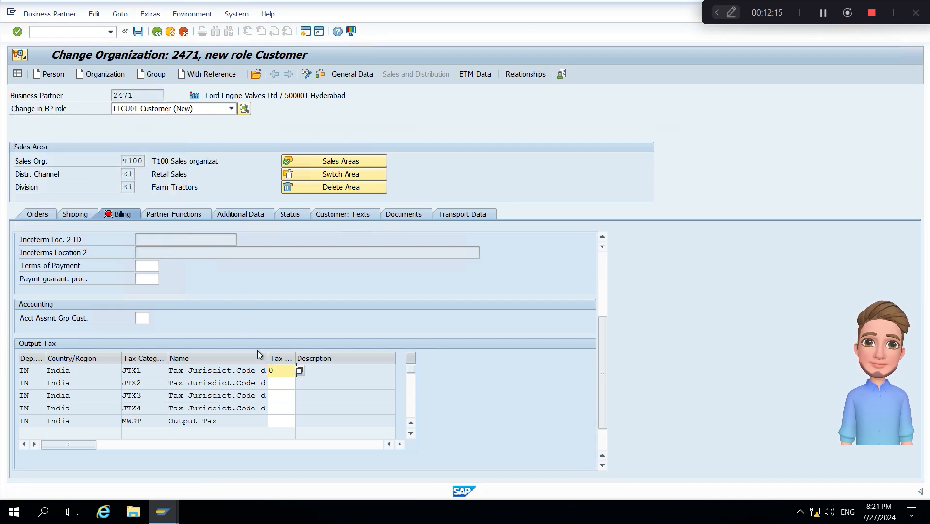
left_click(286, 395)
left_click(285, 384)
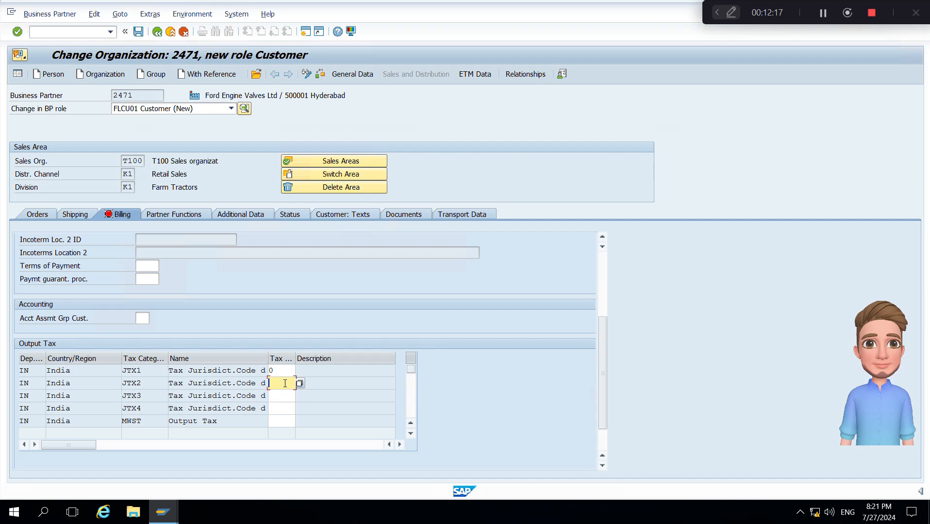
type("0")
left_click(289, 403)
type("0")
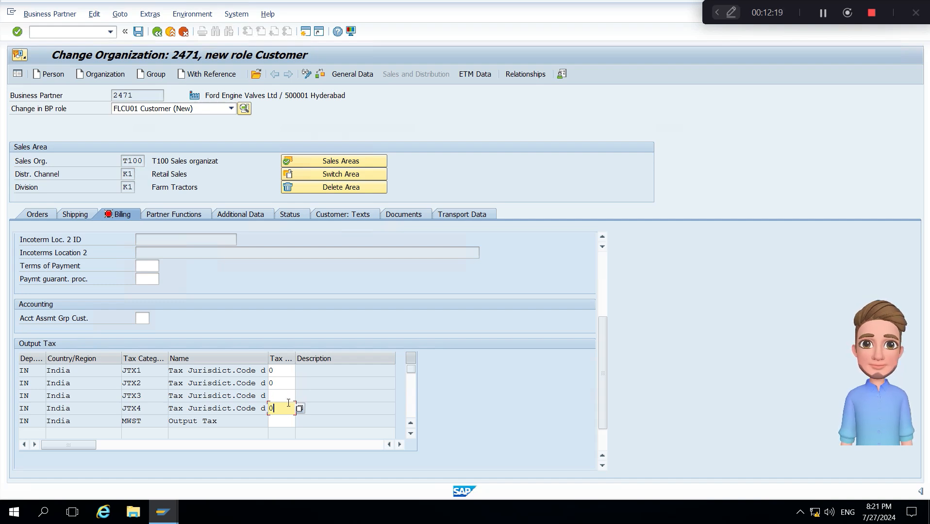
left_click(284, 397)
type("0")
left_click(284, 419)
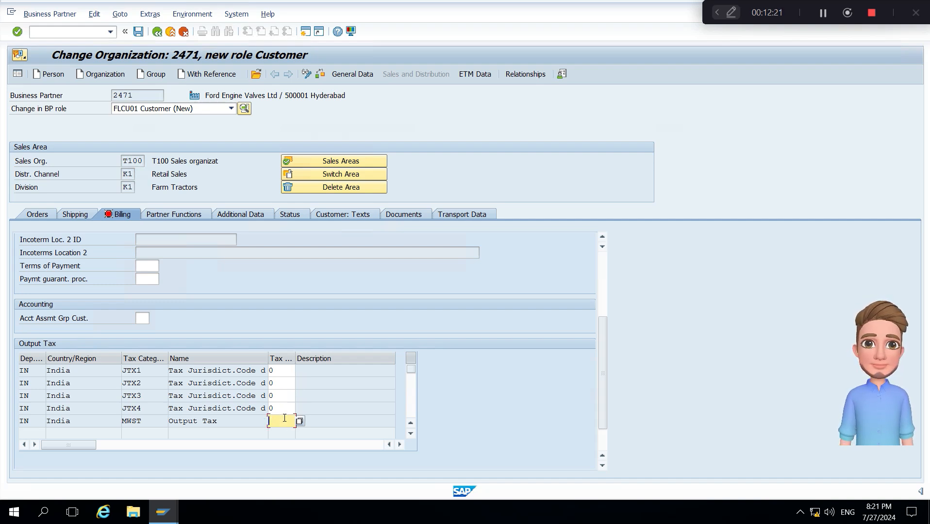
type("0")
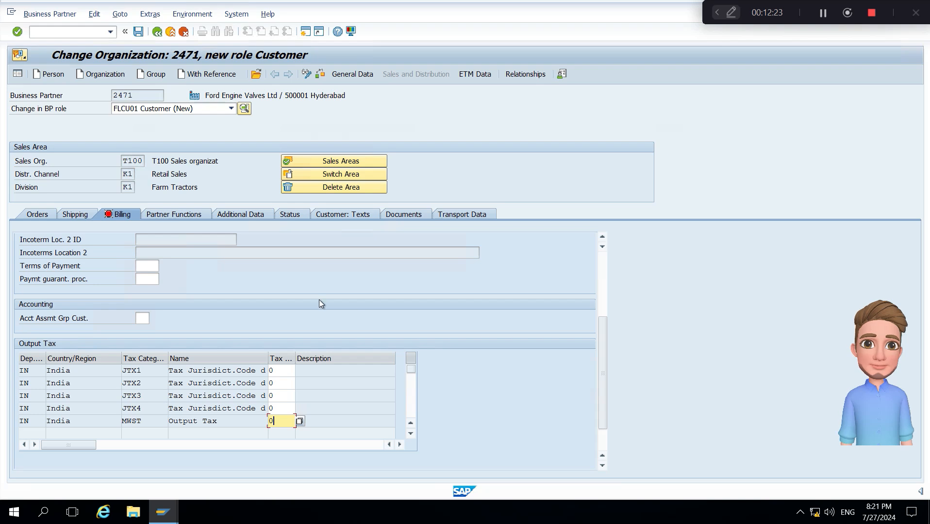
Check the business partner's entries and save the new FLCU01 customer role.
scroll(217, 279, "up", 3)
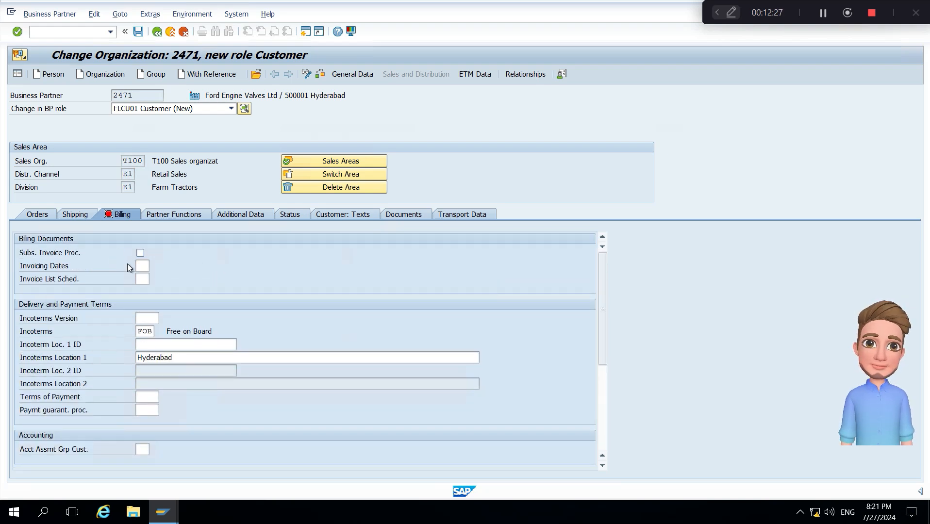
left_click(320, 79)
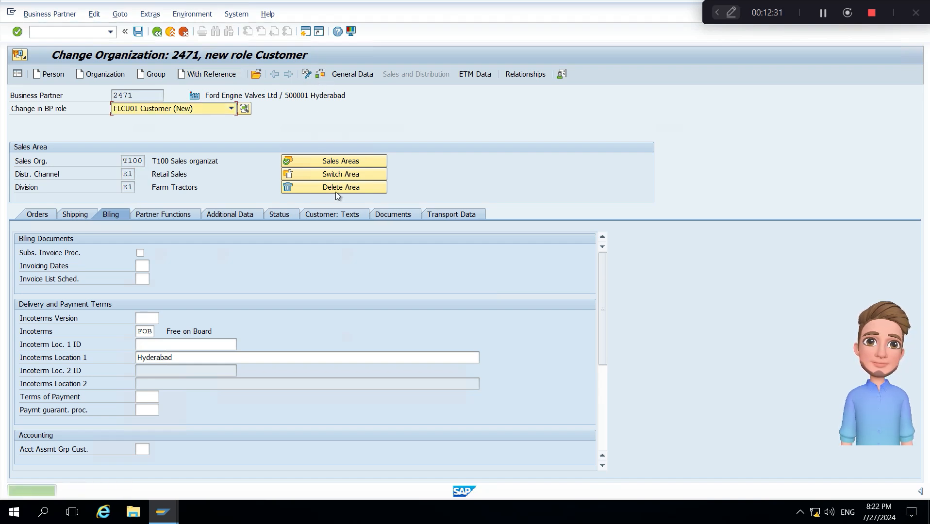
left_click(139, 32)
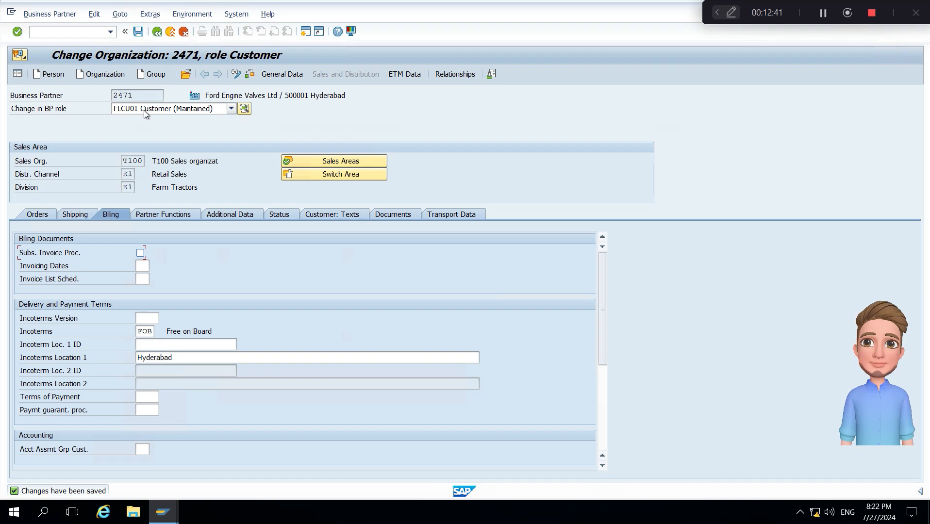
left_click(139, 32)
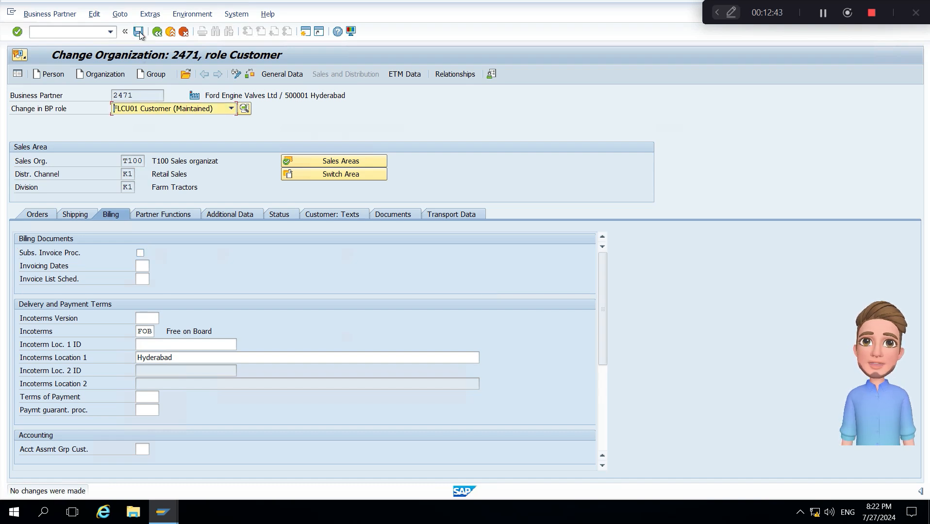
Leave the business partner maintenance and open the general table display with transaction SE16N.
left_click(91, 32)
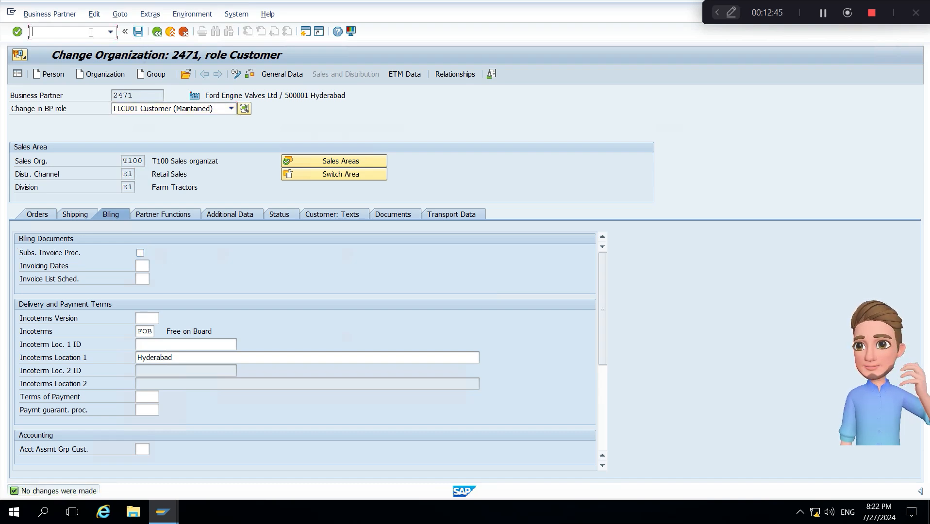
type("/")
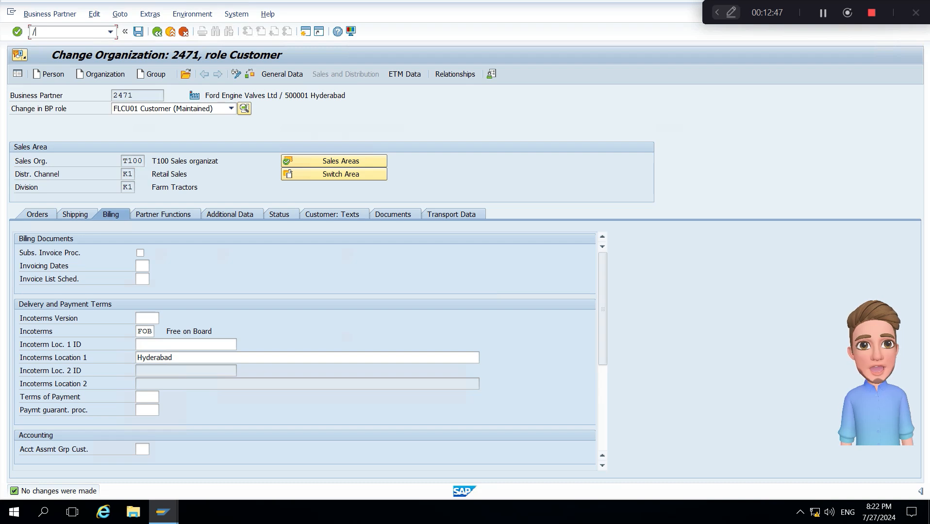
type("nse")
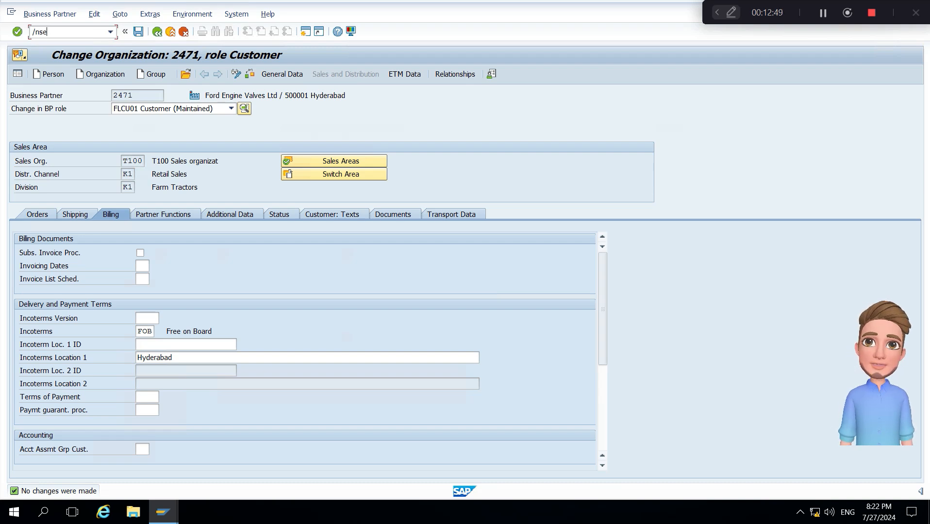
type("16n")
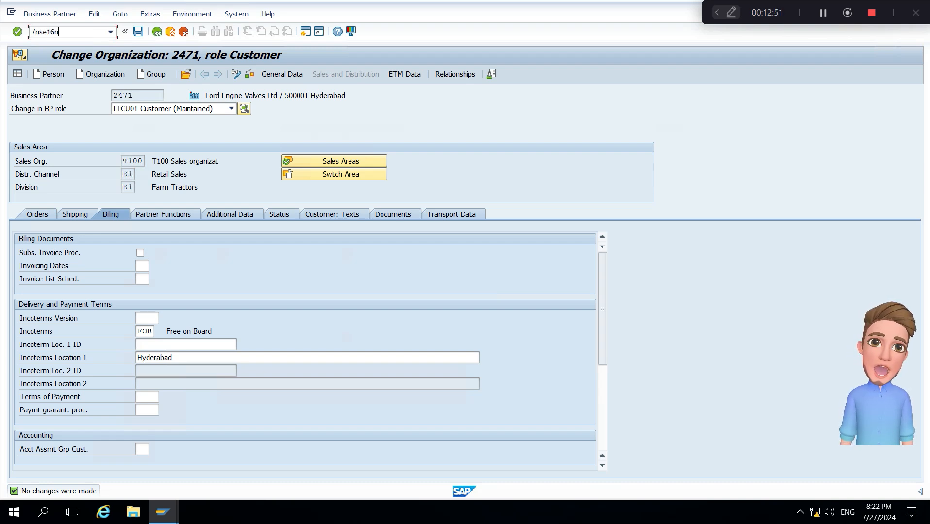
key("Return")
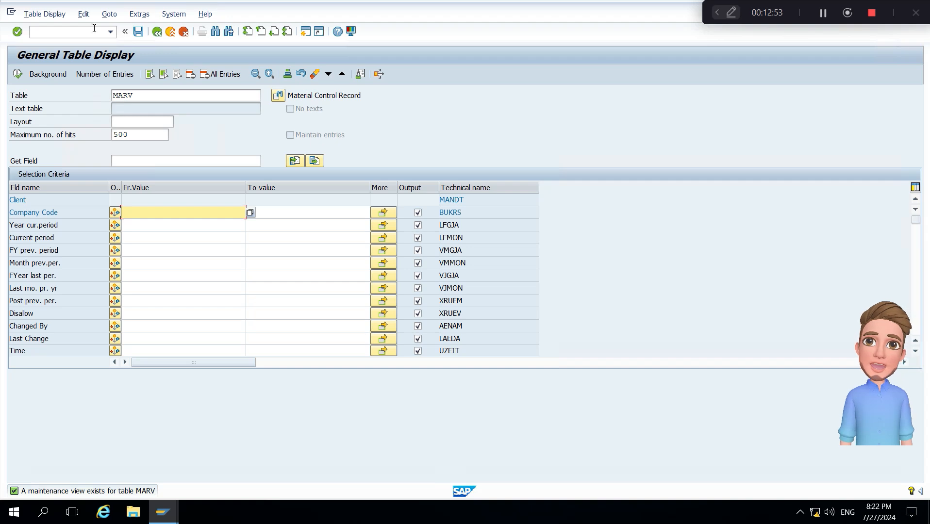
Display the entries of table ABUSINESSPARTNER without any selection criteria.
left_click(208, 96)
key("BackSpace")
key("BackSpace")
key("BackSpace")
key("BackSpace")
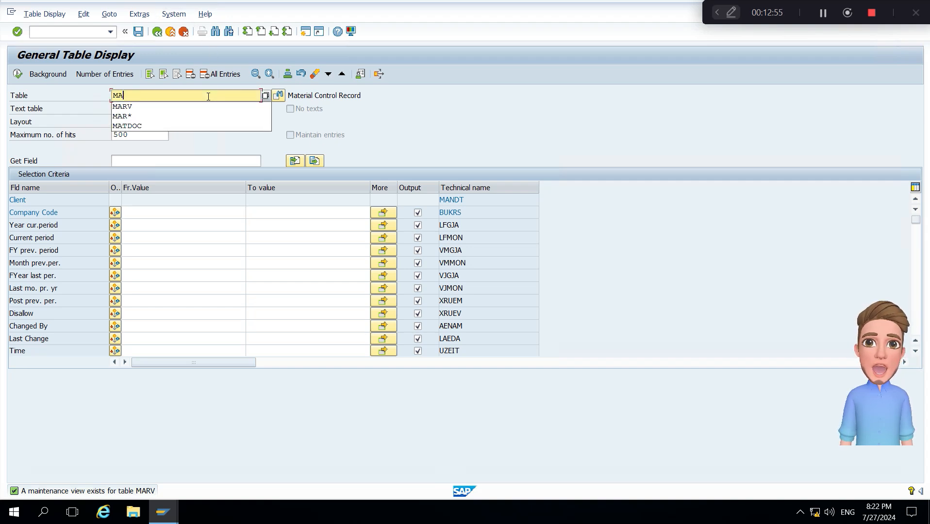
type("abusinesspartner")
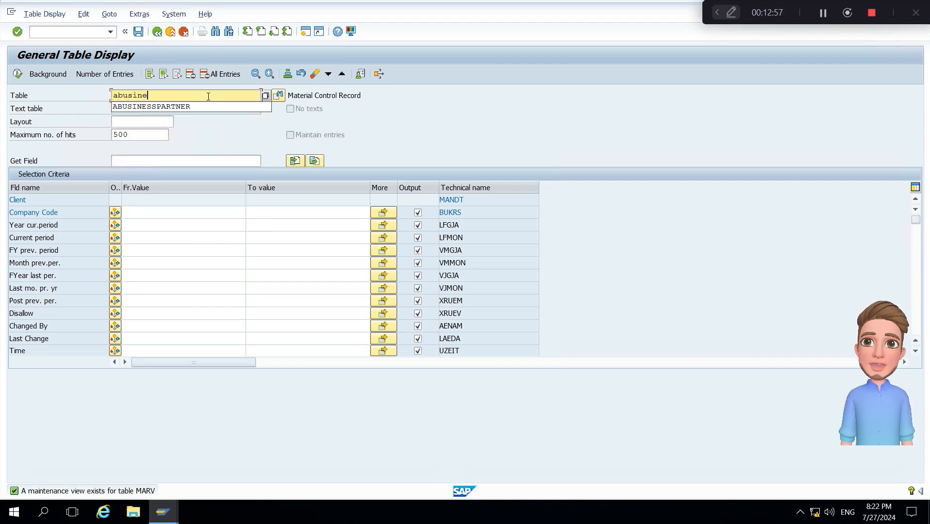
key("Return")
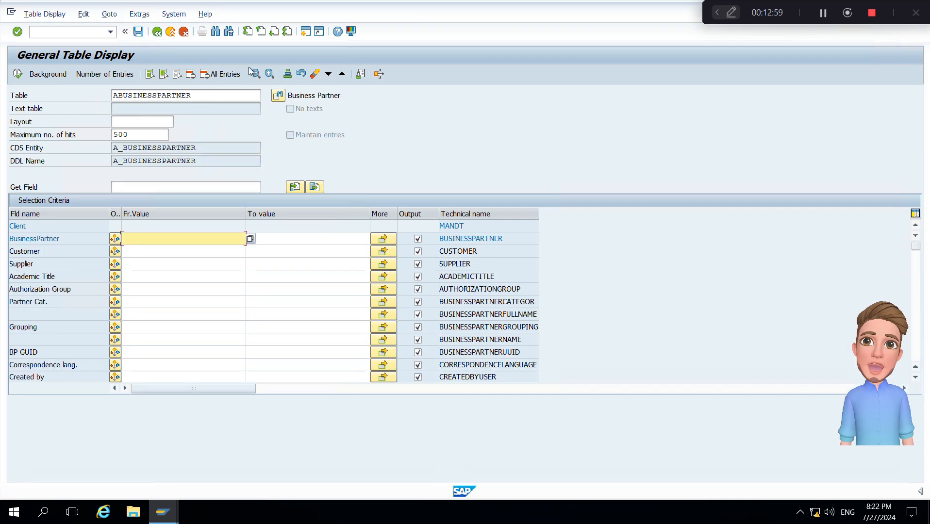
left_click(18, 77)
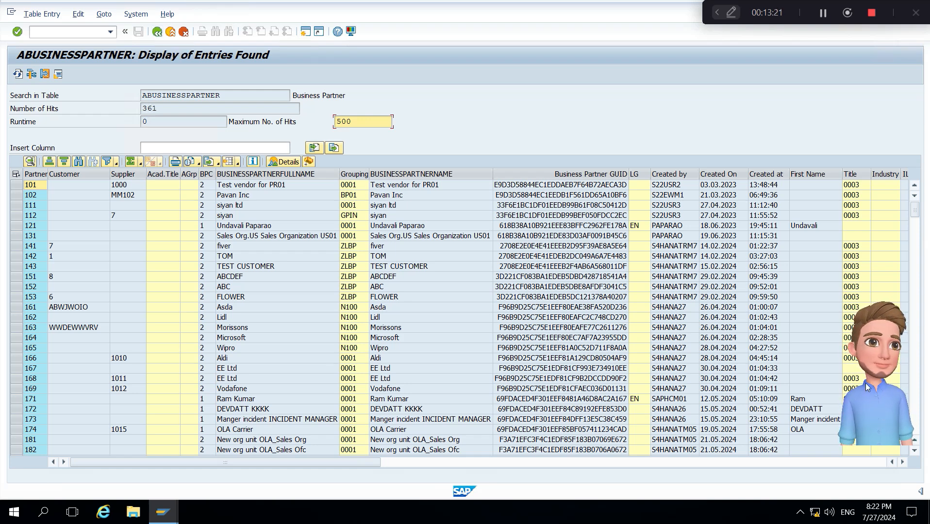
Compare the customer and supplier assignments of Ford Engine Valves Ltd with xyz brakelners ltd and Tools Suppler LTD., and return to the selection.
left_click(918, 396)
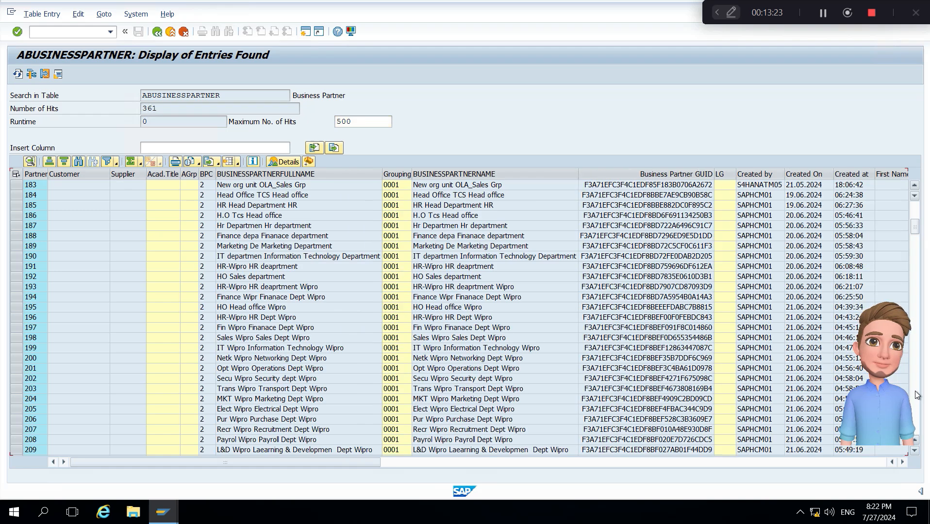
left_click(917, 395)
left_click(917, 395)
left_click(918, 395)
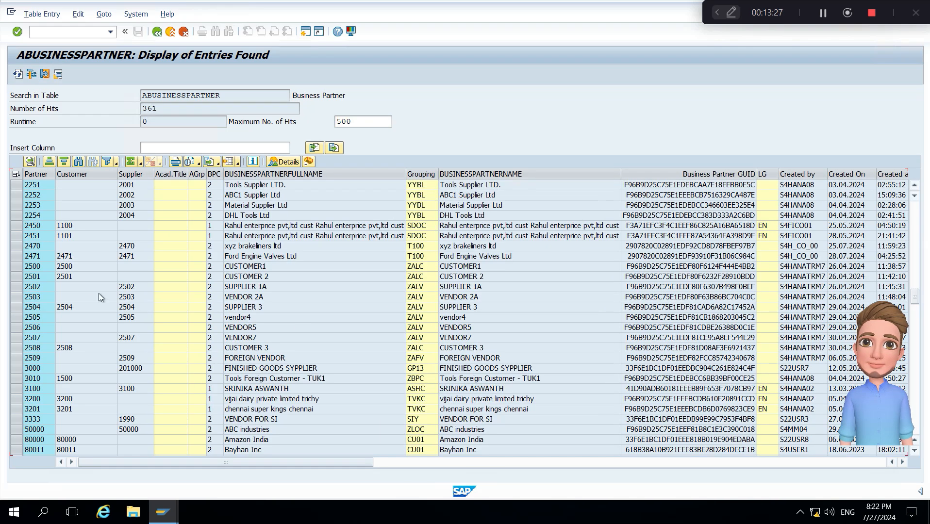
left_click(14, 255)
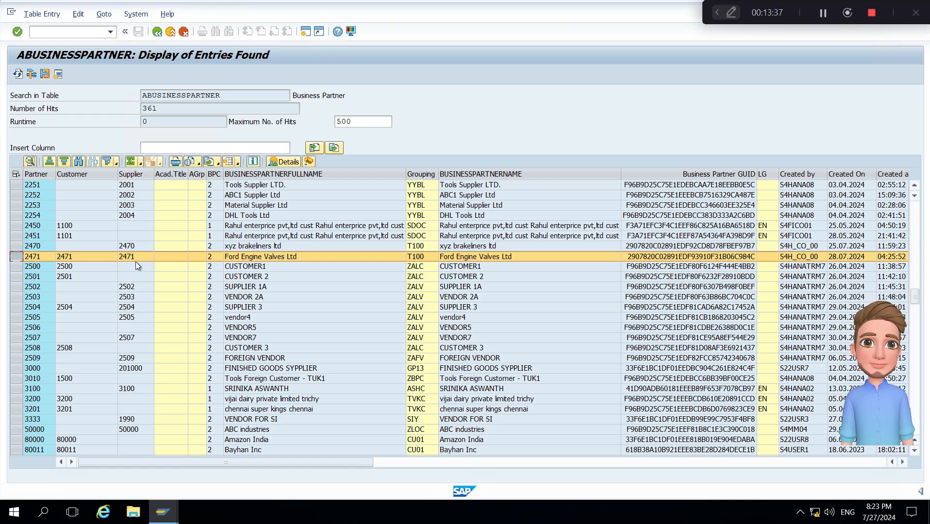
left_click(17, 246)
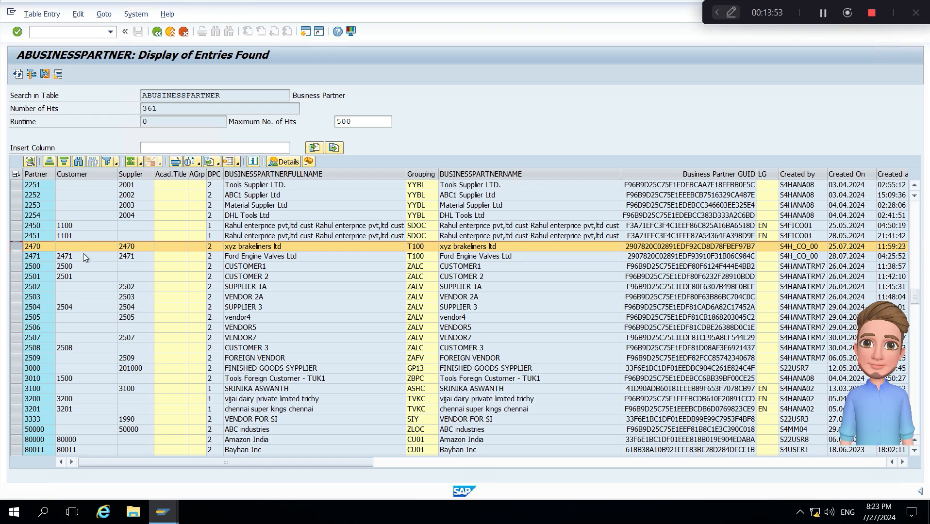
left_click(24, 186)
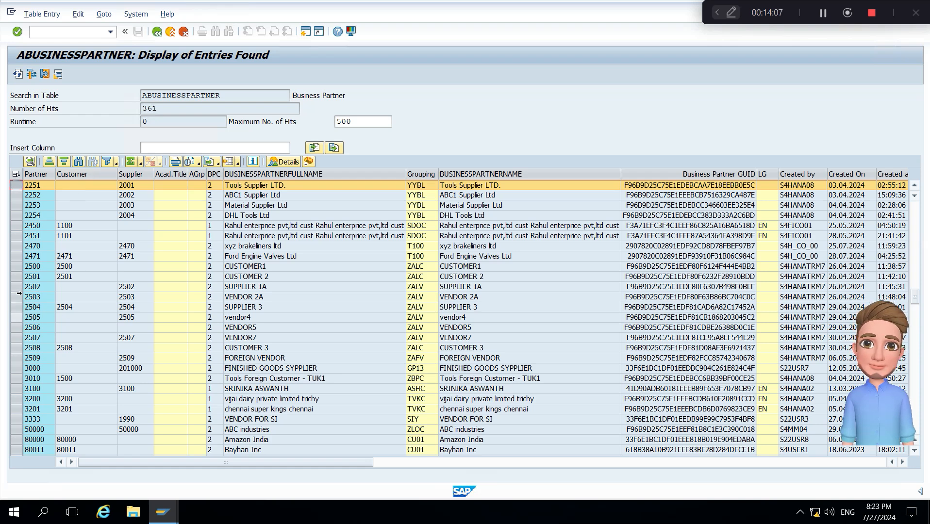
left_click(17, 257)
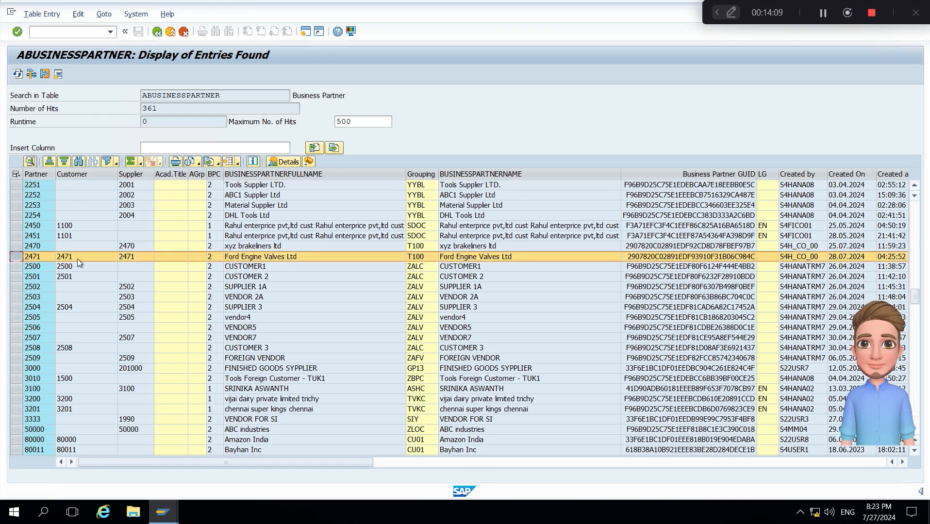
left_click(158, 33)
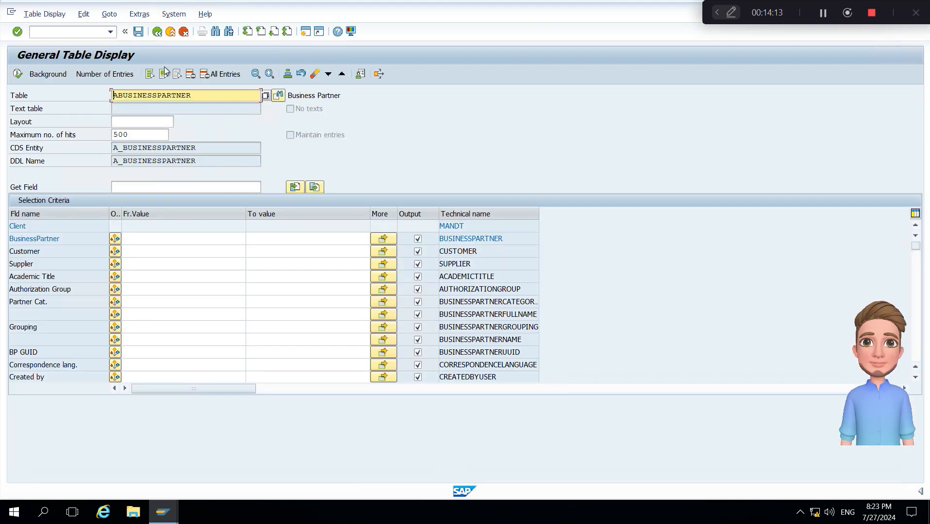
Display the vendor master entries in table LFB1 for company code T100, check the supplier rows and return to the selection.
left_click(202, 99)
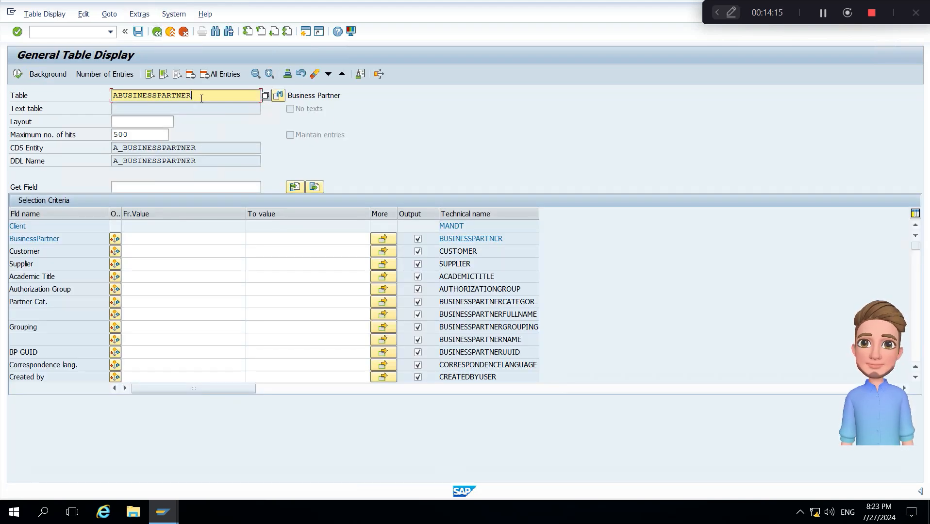
double_click(201, 98)
type("lfb")
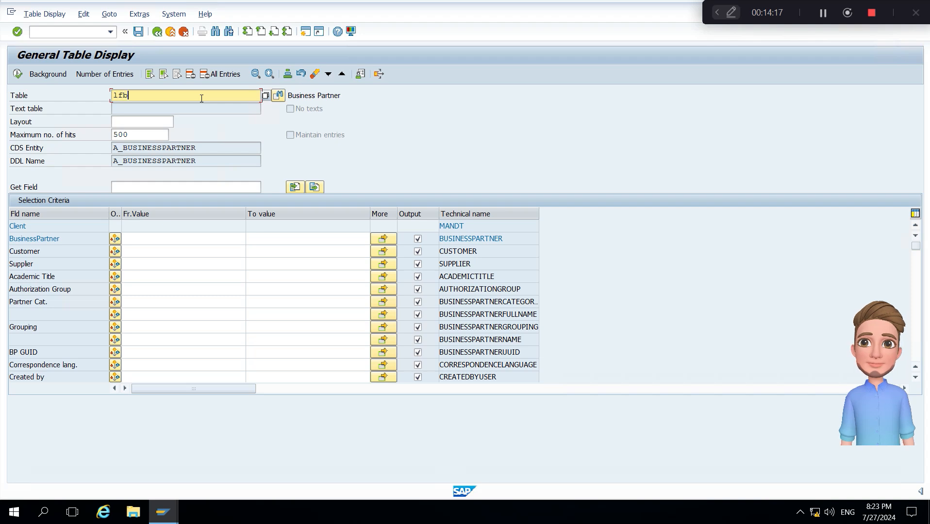
type("1")
key("Return")
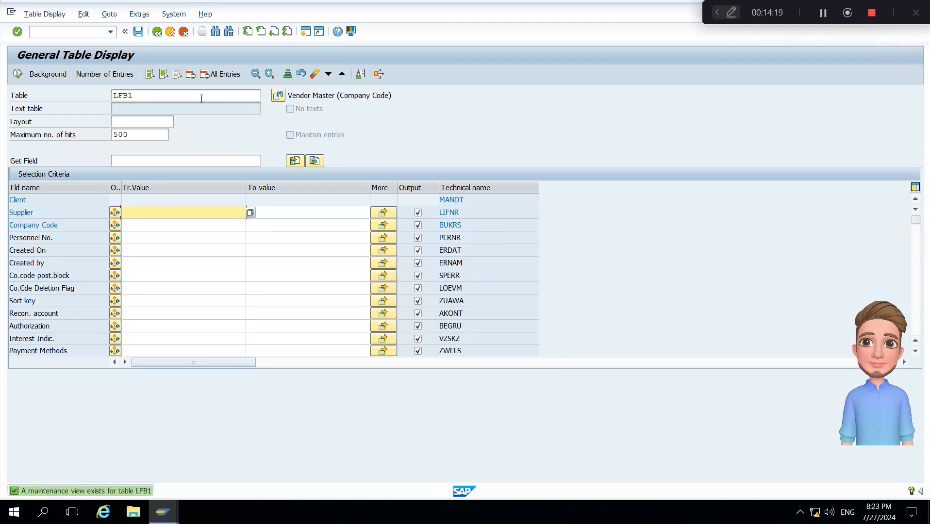
left_click(174, 227)
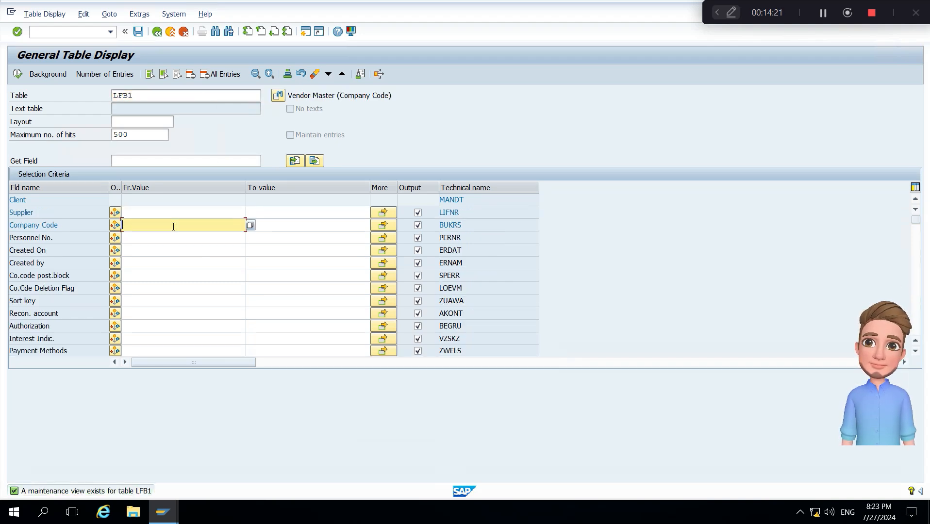
key("Caps_Lock")
type("T100")
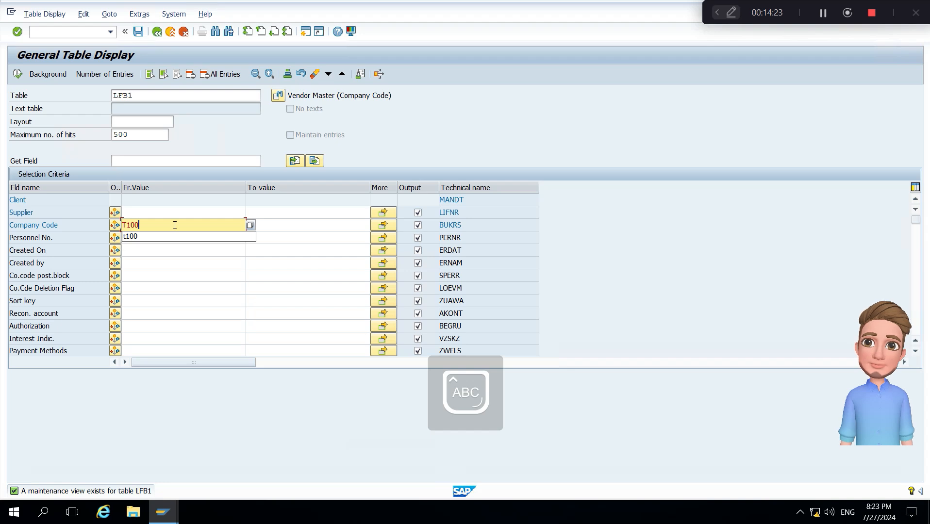
left_click(17, 74)
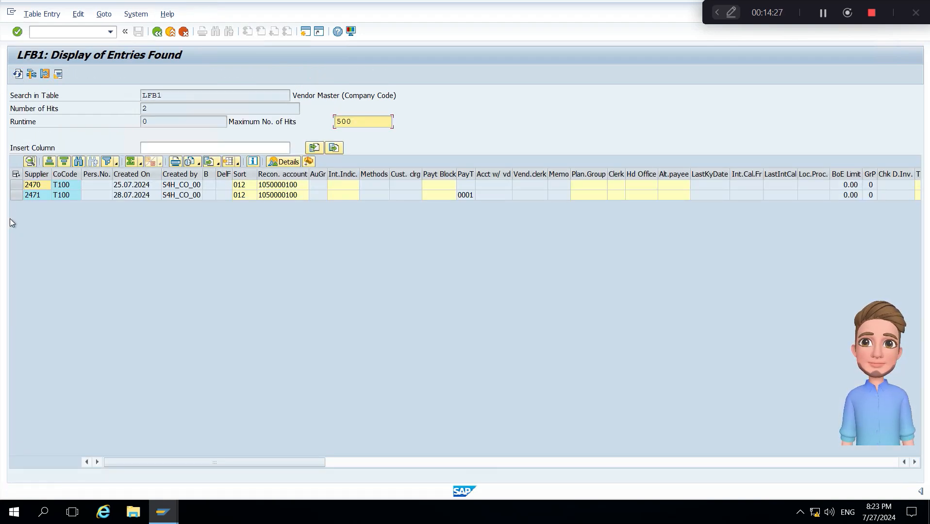
left_click(40, 189)
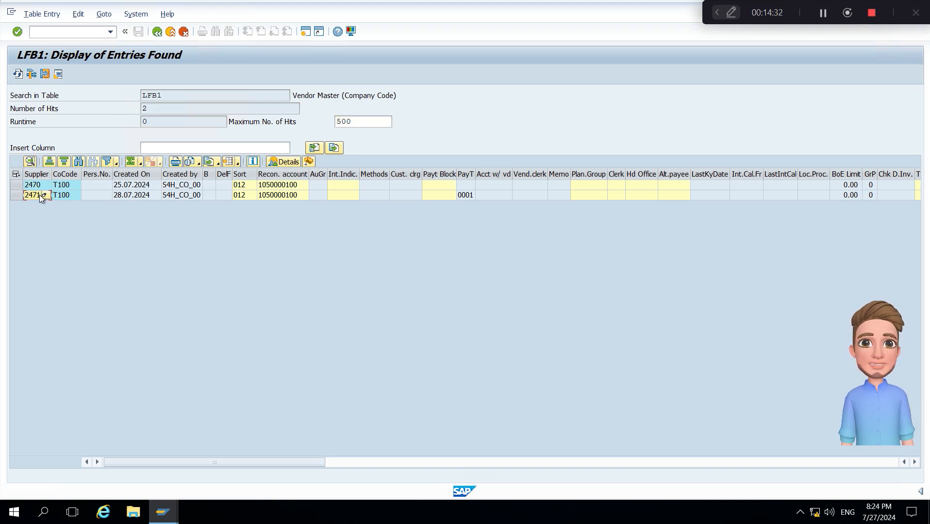
left_click(156, 33)
left_click(157, 32)
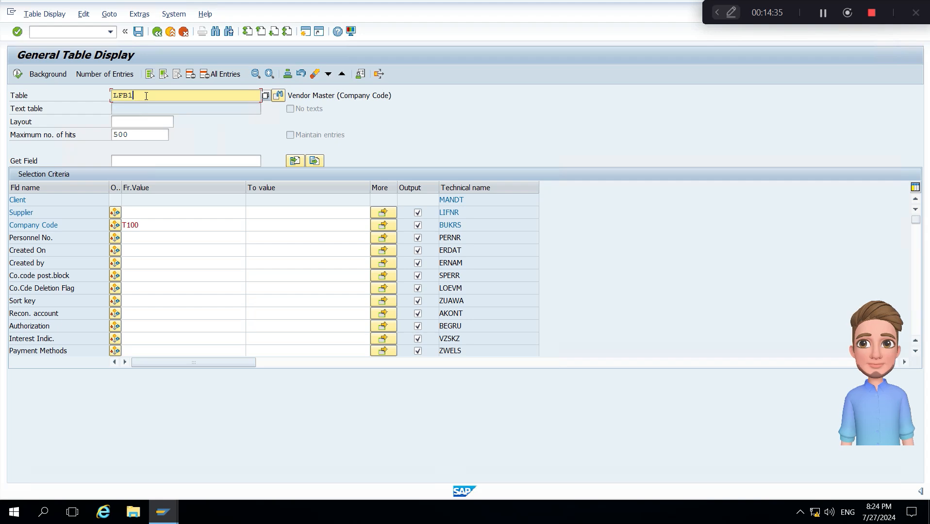
key("BackSpace")
key("BackSpace")
key("BackSpace")
key("BackSpace")
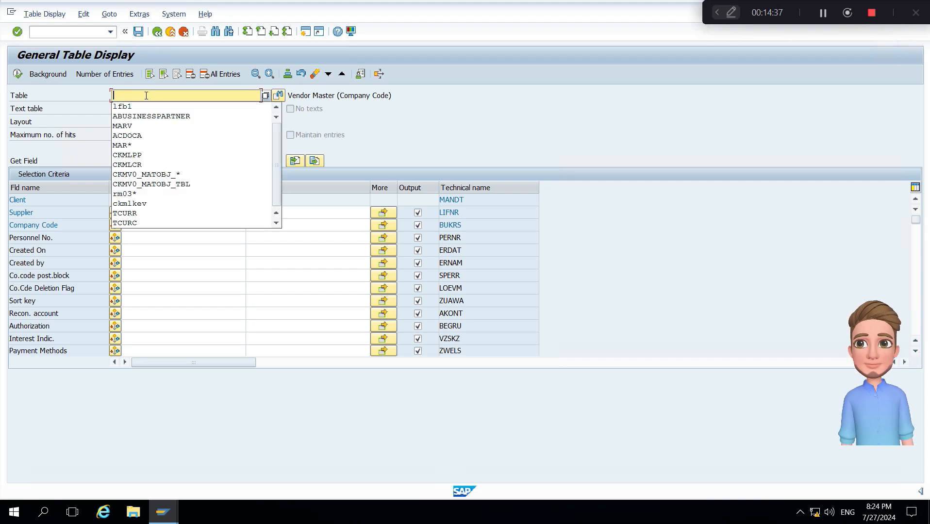
type("kna1")
key("Return")
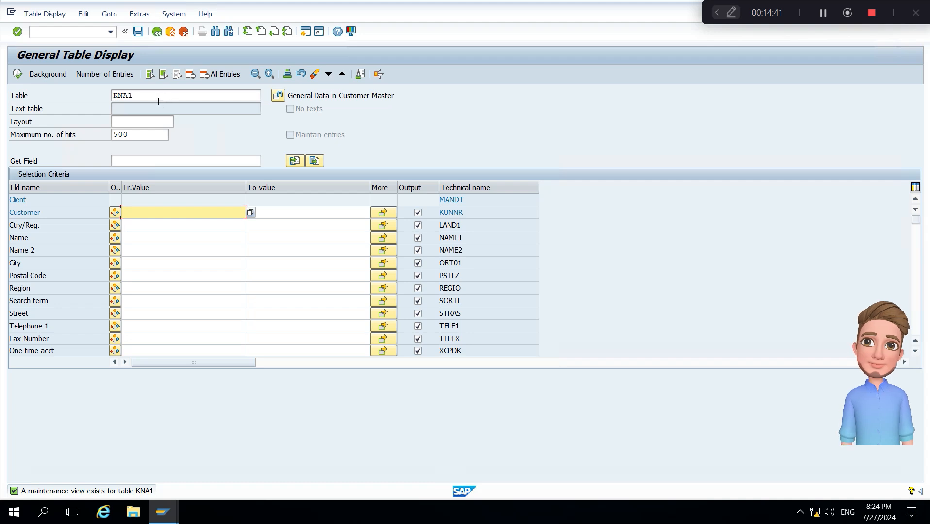
Display the customer master entries in table KNB1 for company code T100, check the customer row and return to the selection.
left_click(158, 96)
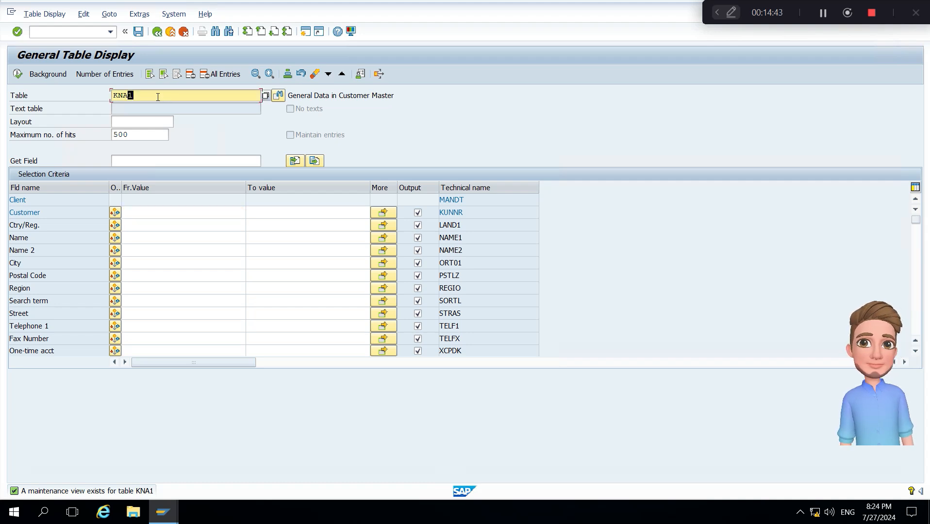
key("BackSpace")
key("BackSpace")
type("b1")
key("Return")
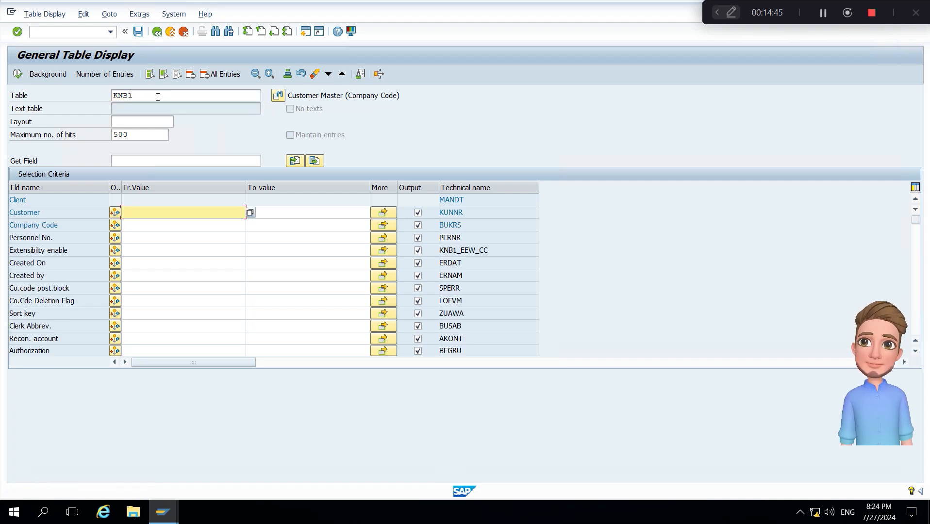
left_click(138, 224)
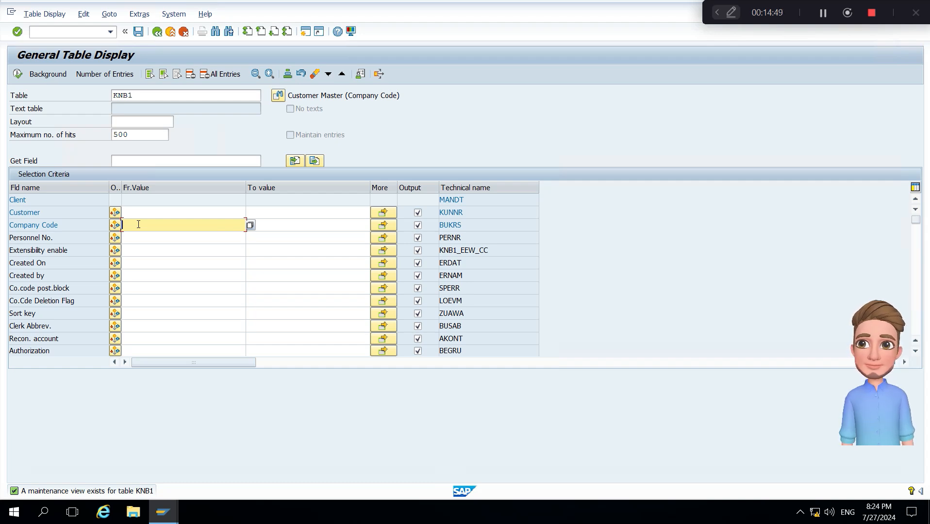
type("T100")
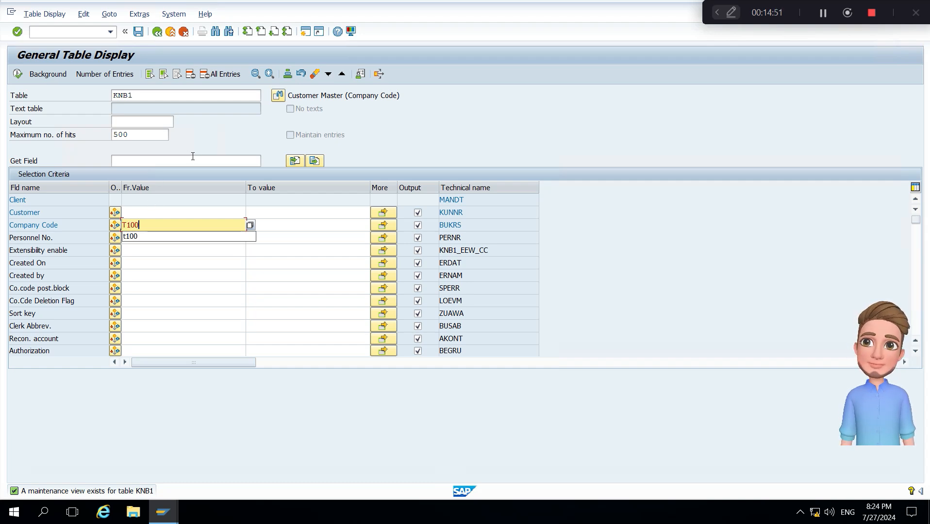
left_click(18, 74)
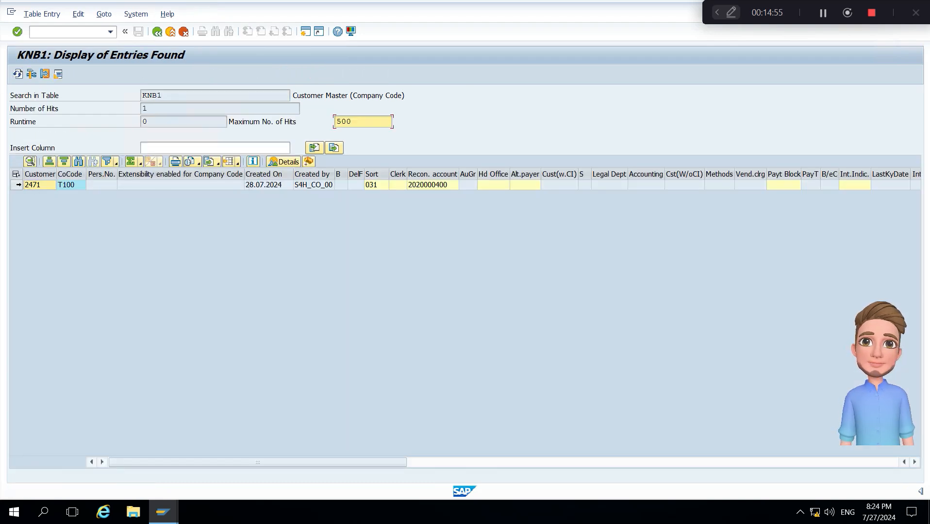
left_click(16, 185)
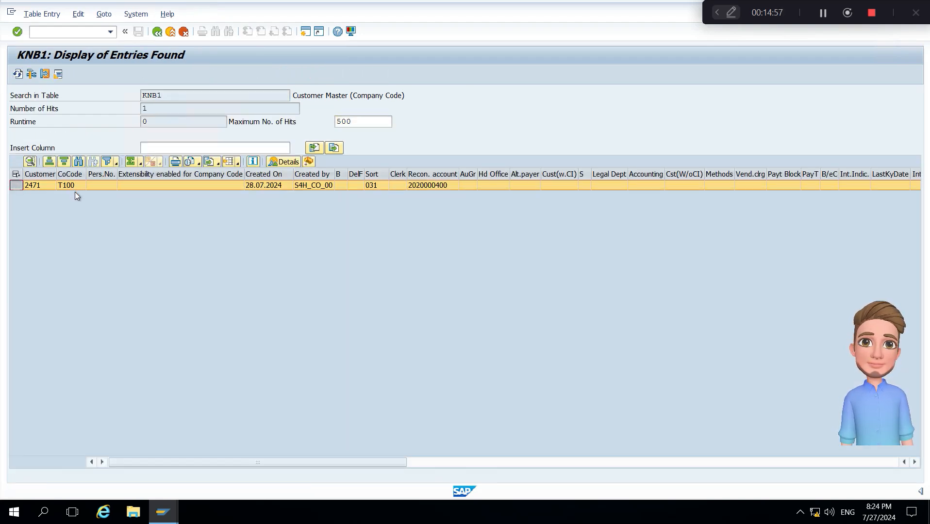
left_click(157, 32)
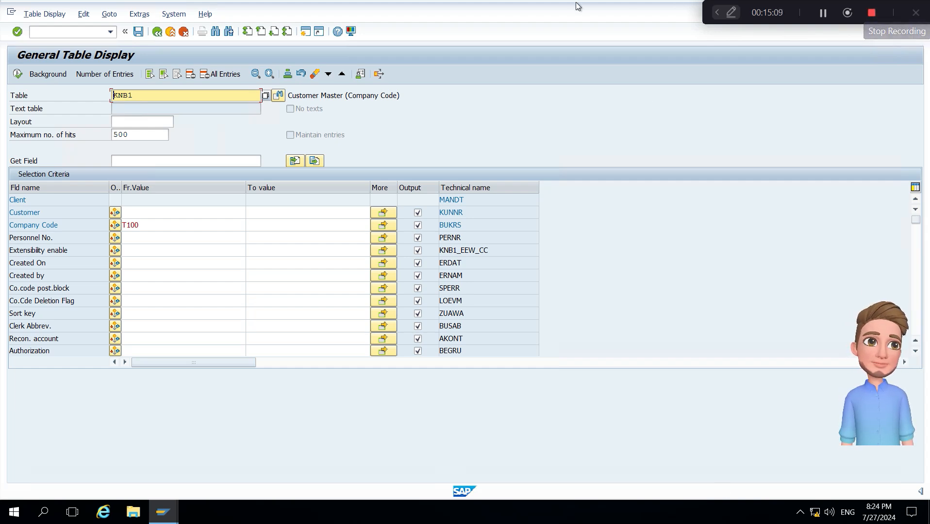
Restore the full-screen remote desktop session to a smaller window and switch to the presentation slide show.
mouse_move(551, 5)
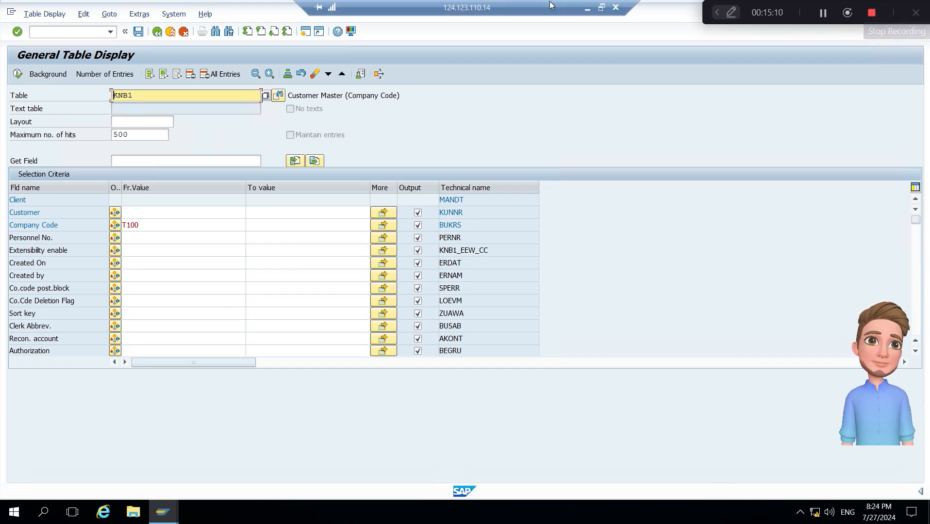
left_click(602, 7)
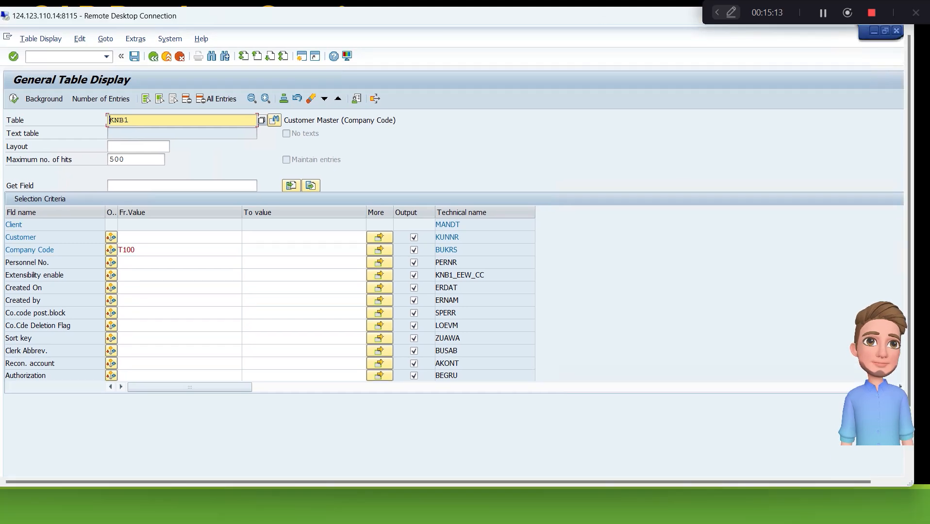
left_click(669, 500)
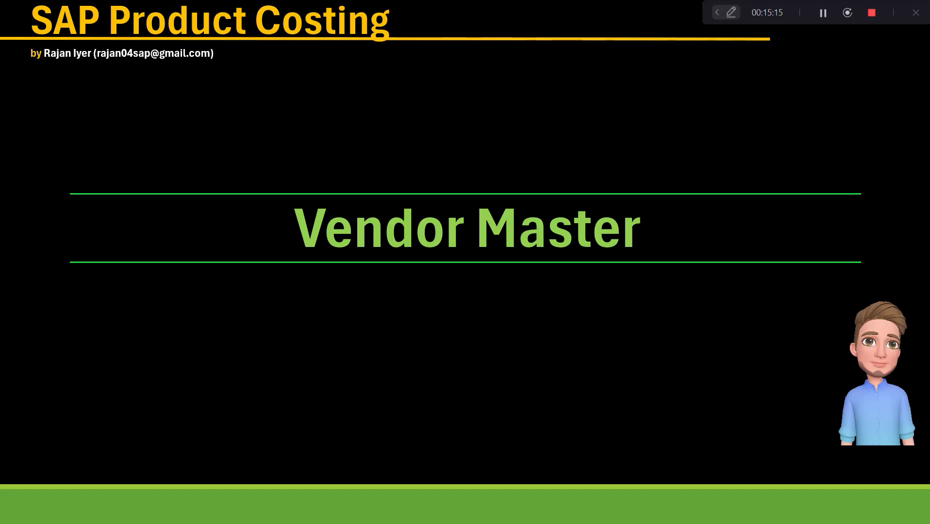
left_click(544, 484)
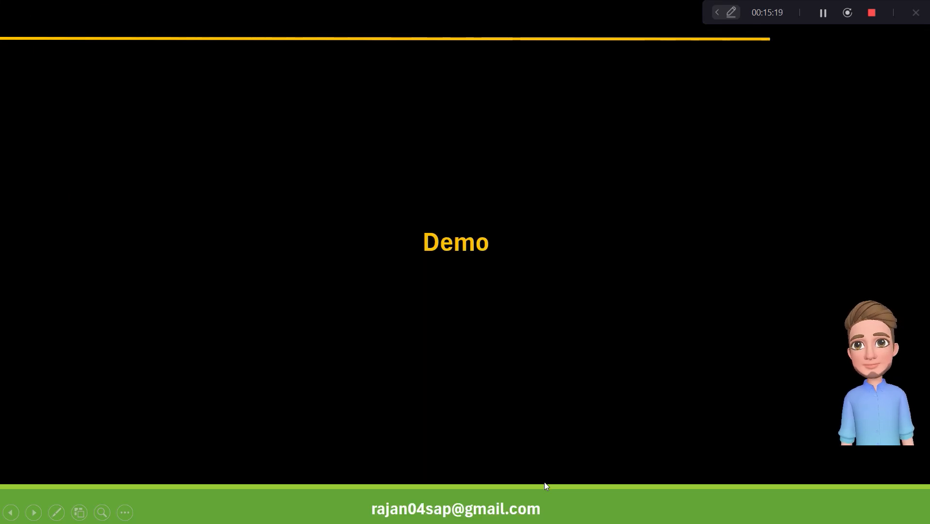
left_click(544, 482)
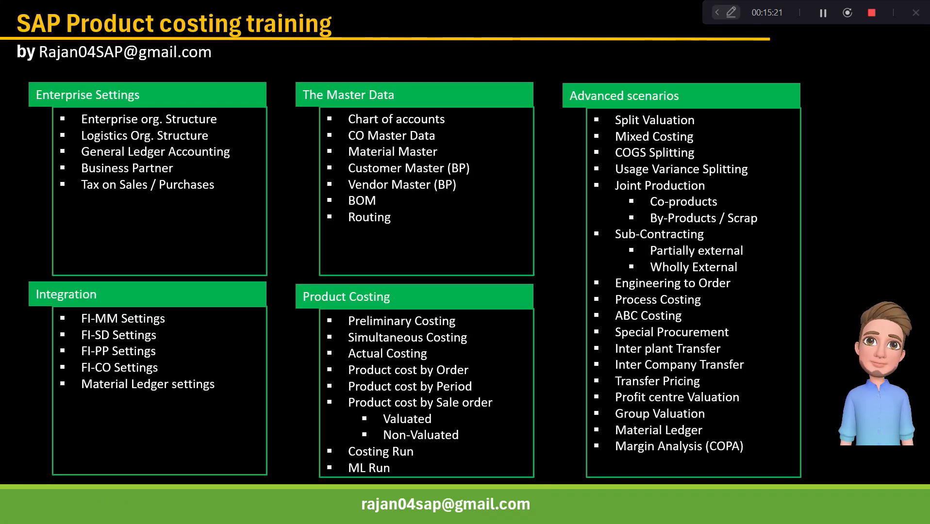